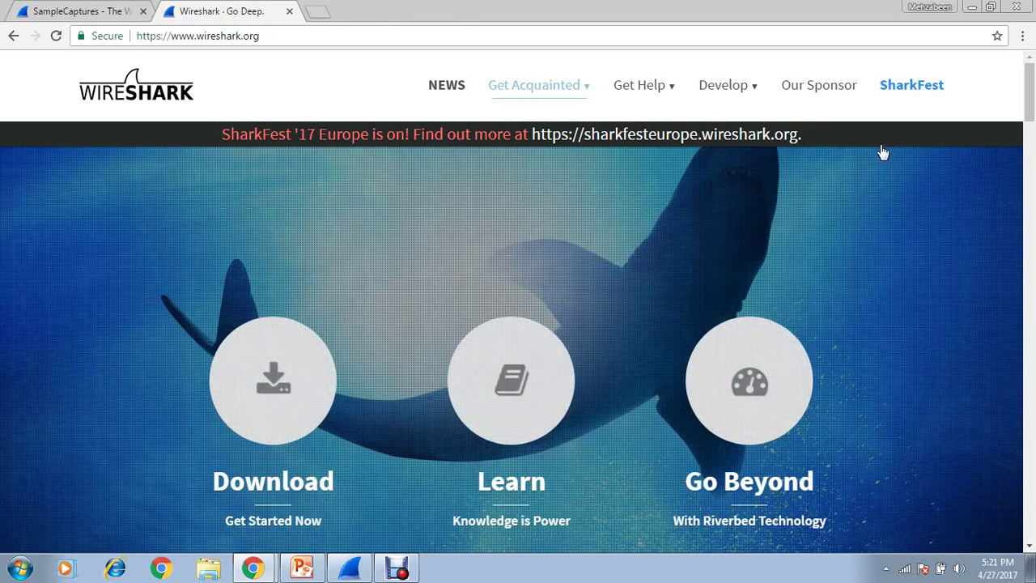
# Step: Download the 32-bit Windows installer of Wireshark stable release 2.2.6 from the website's download section
pyautogui.moveTo(1031, 111)
pyautogui.mouseDown()
pyautogui.moveTo(1031, 139)
pyautogui.moveTo(1031, 96)
pyautogui.moveTo(1031, 180)
pyautogui.moveTo(1030, 106)
pyautogui.mouseUp()
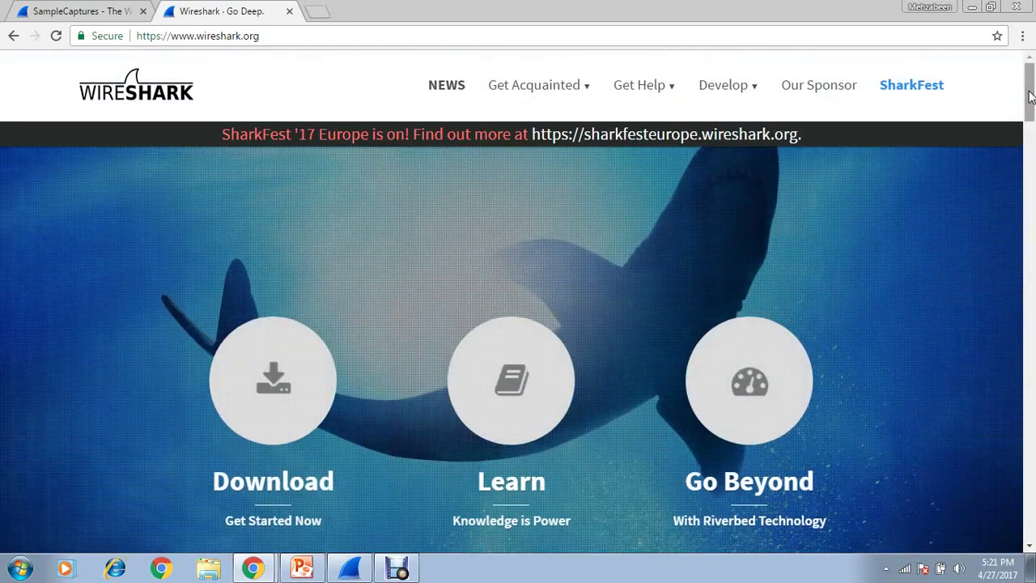
pyautogui.click(264, 402)
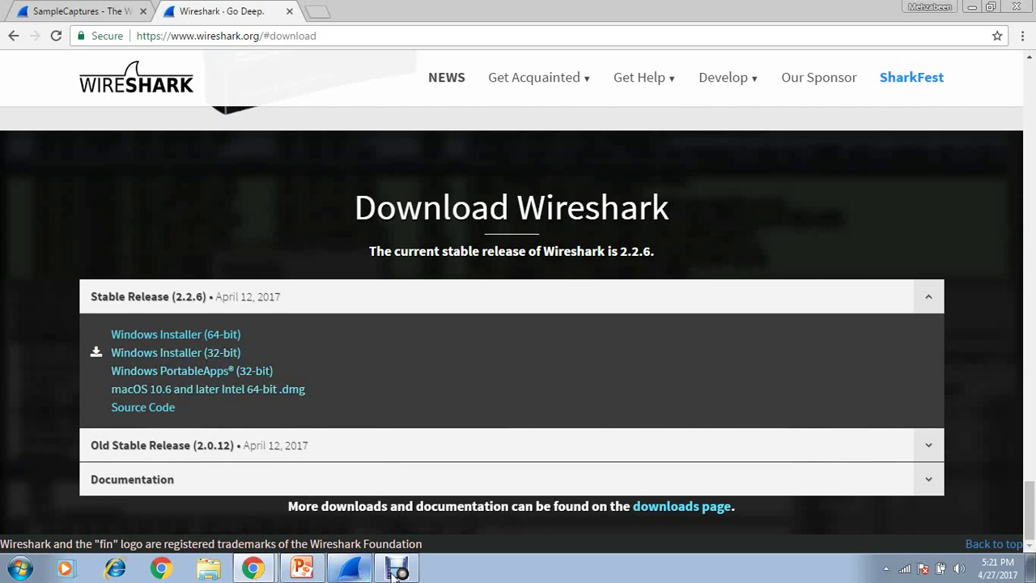
pyautogui.click(195, 359)
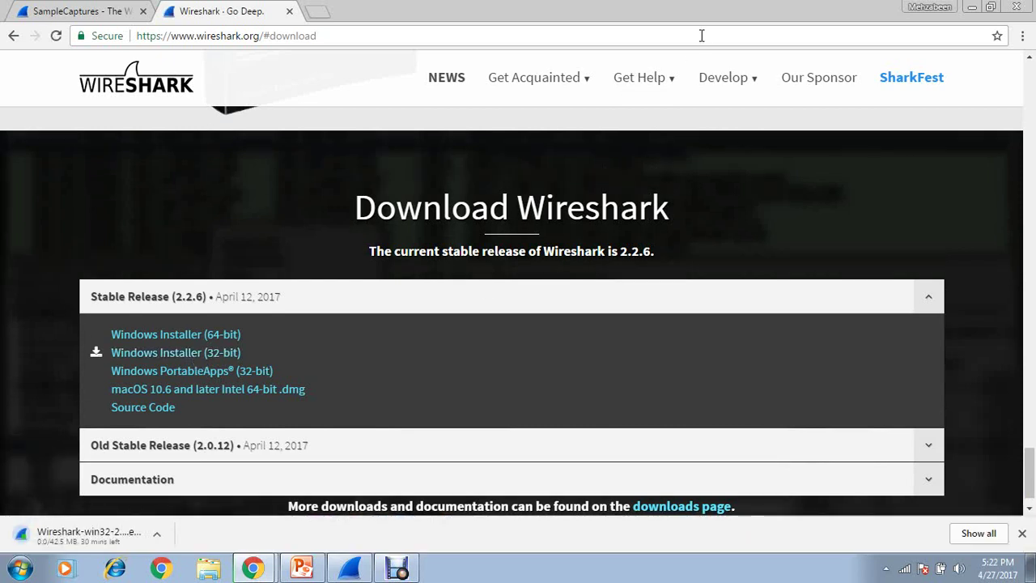
# Step: Minimize the browser and presentation windows and move the Wireshark installer icon toward the middle of the desktop
pyautogui.click(972, 7)
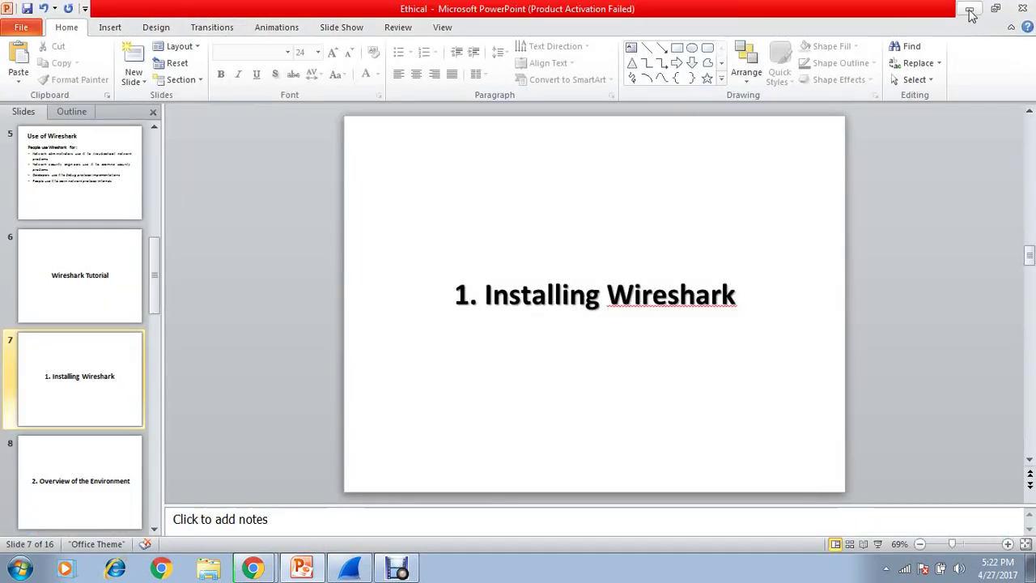
pyautogui.click(970, 8)
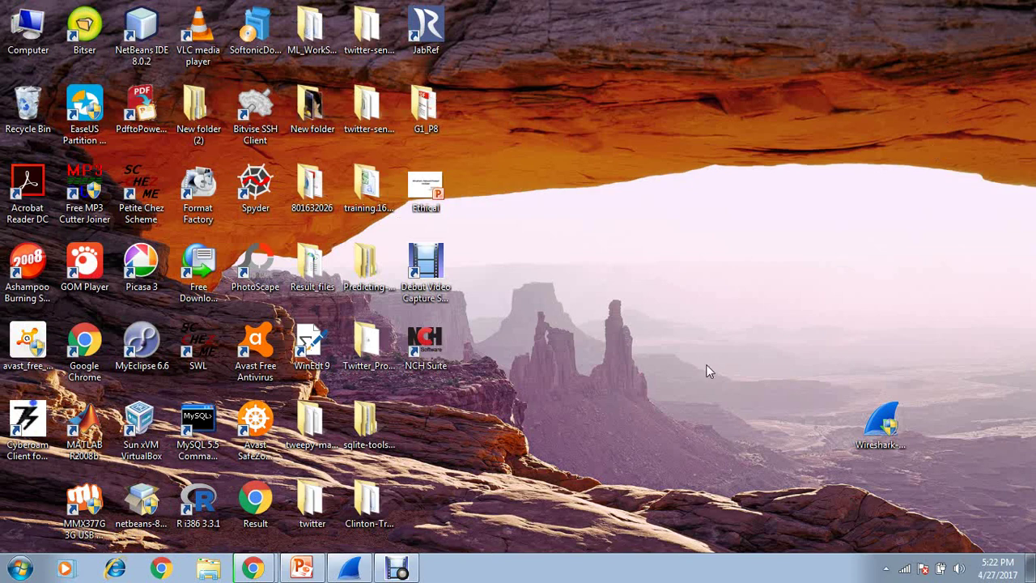
pyautogui.moveTo(887, 437); pyautogui.dragTo(672, 295)
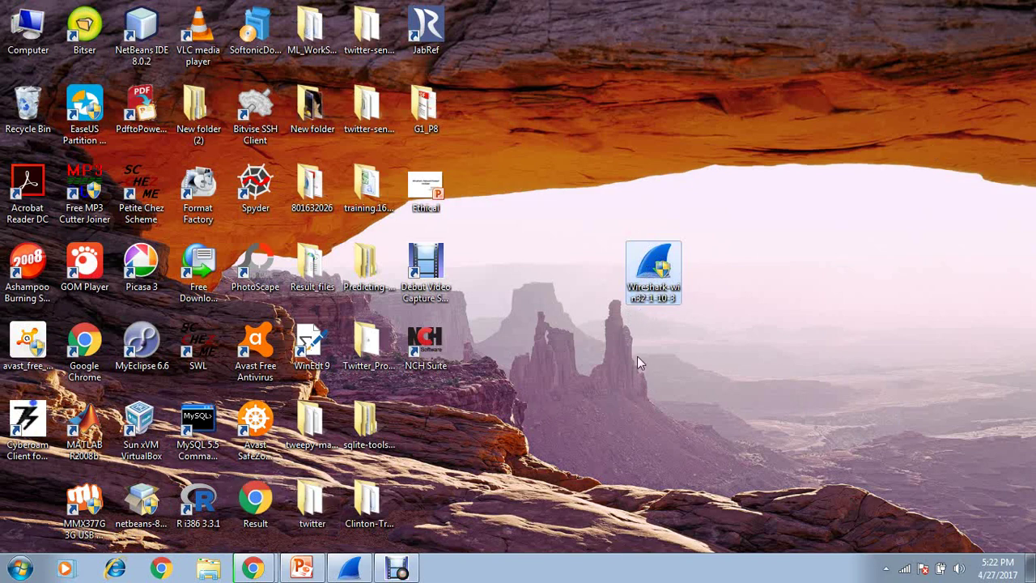
# Step: Search the installed programs for "wire", launch Wireshark and dismiss the software update offer
pyautogui.click(20, 569)
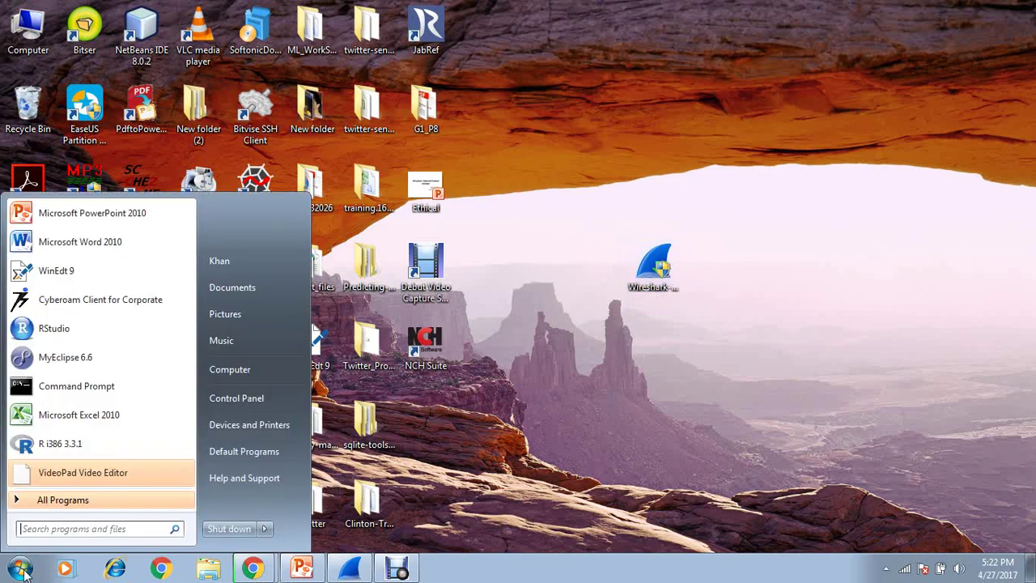
pyautogui.write('w')
pyautogui.press('BackSpace')
pyautogui.write('wire')
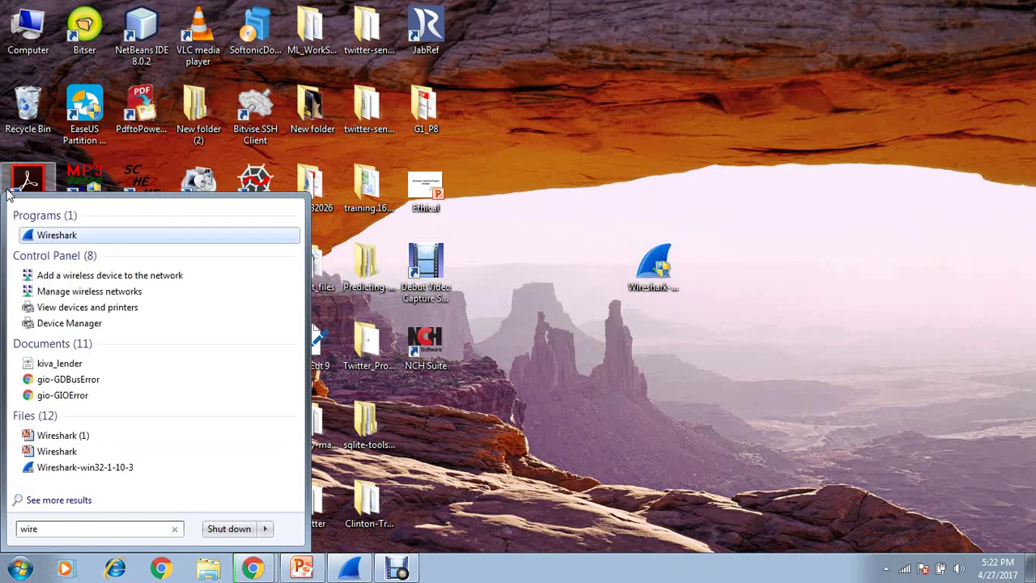
pyautogui.click(57, 236)
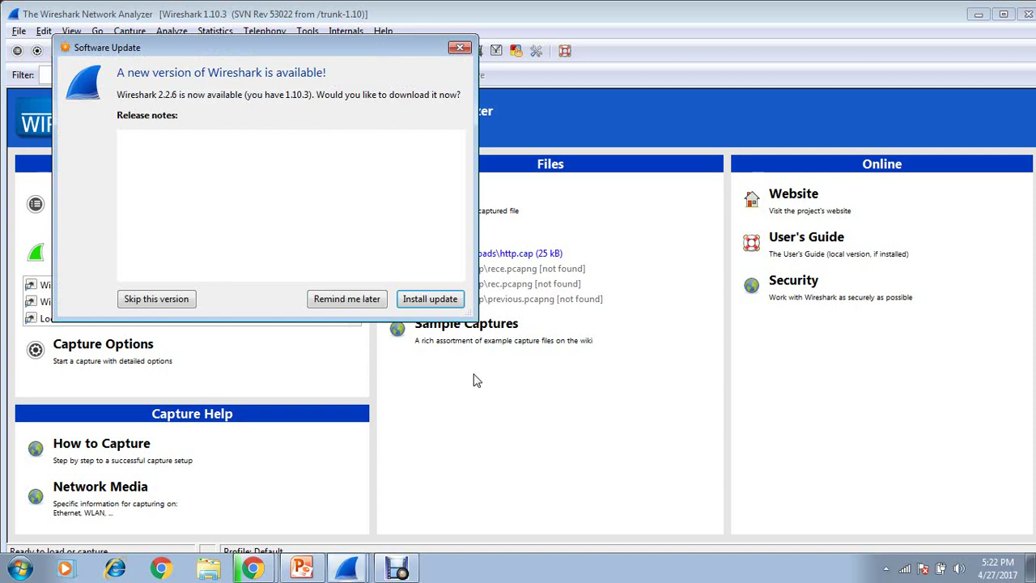
pyautogui.click(462, 47)
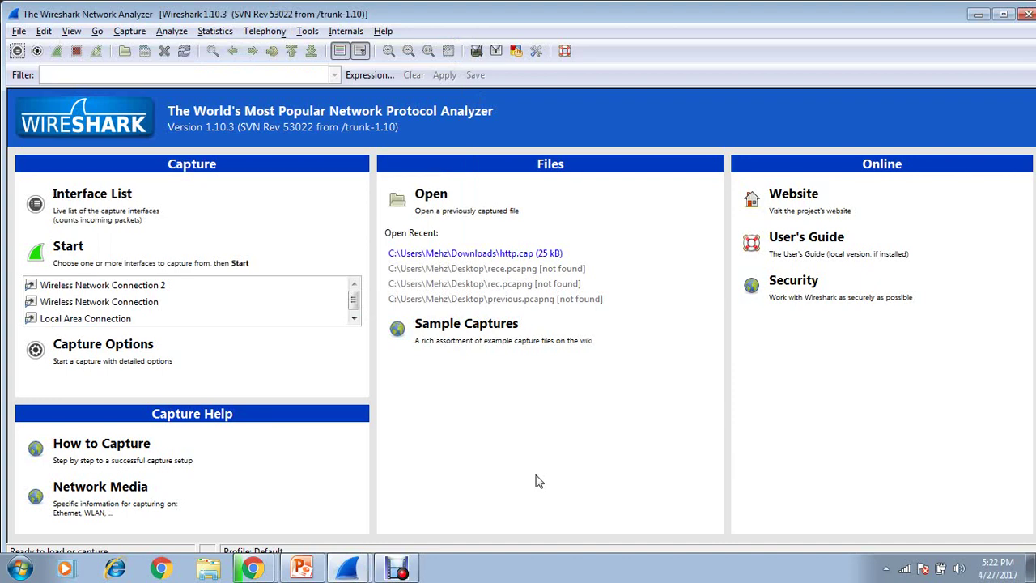
# Step: Switch to the PowerPoint presentation, show the "2. Overview of the Environment" slide and return to Wireshark
pyautogui.click(313, 572)
pyautogui.press('Down')
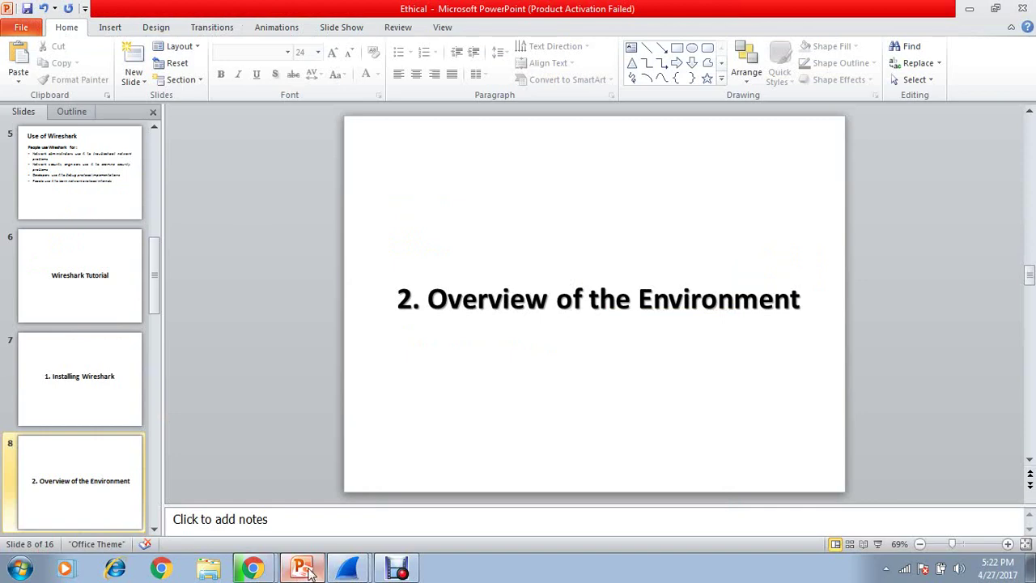
pyautogui.click(309, 573)
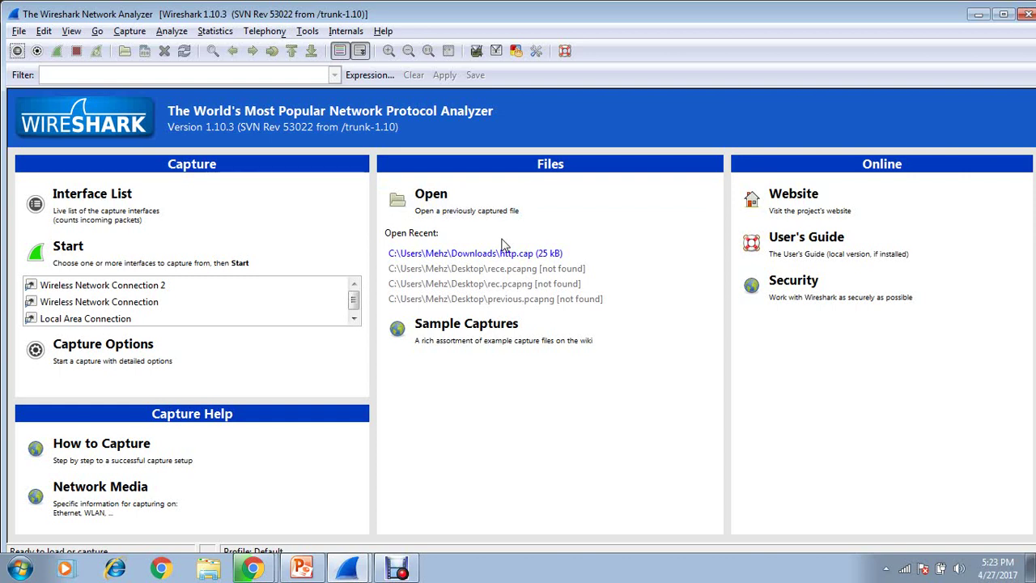
# Step: Open the http capture file from the Downloads folder
pyautogui.click(445, 207)
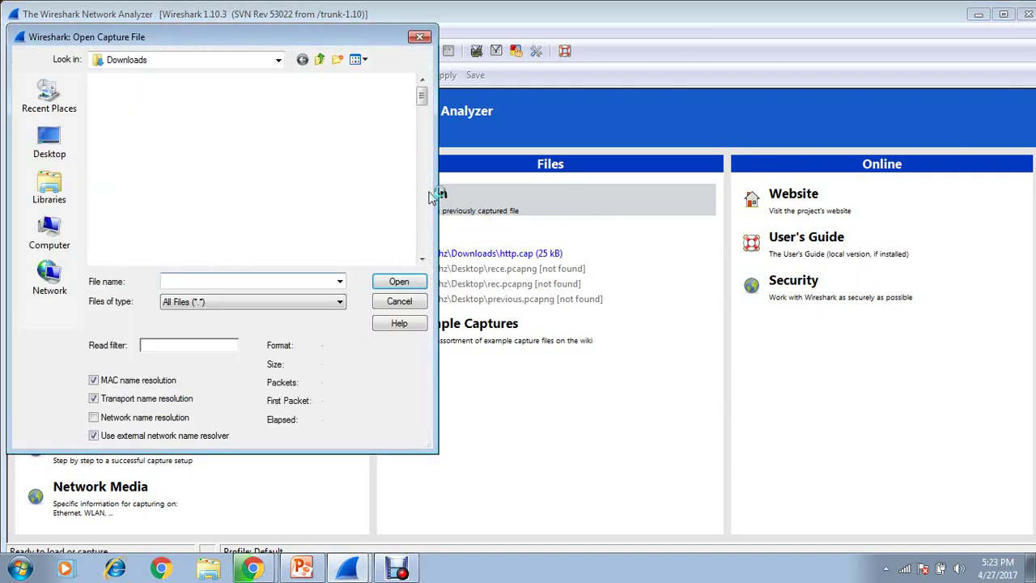
pyautogui.moveTo(422, 105); pyautogui.dragTo(422, 155)
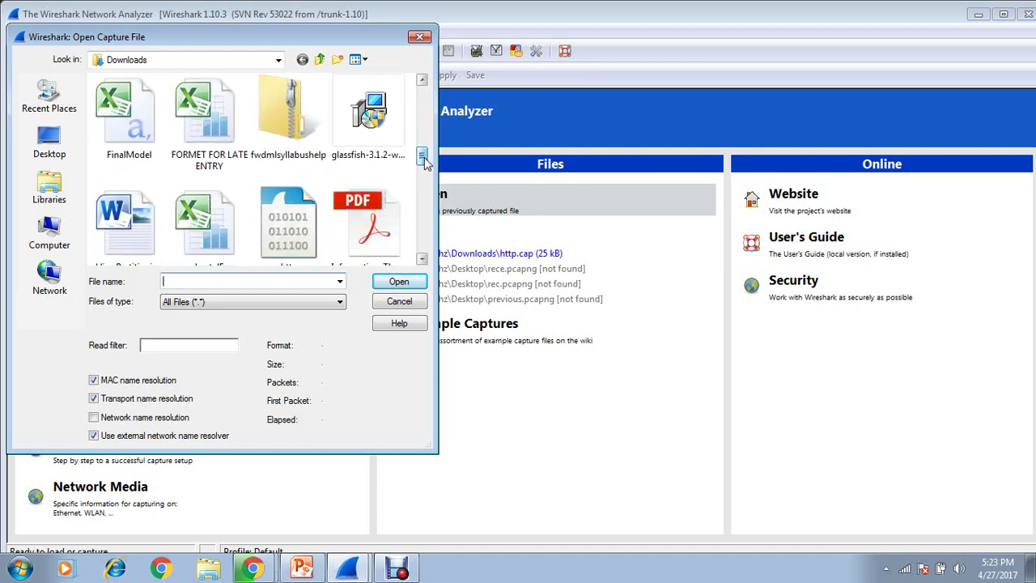
pyautogui.click(501, 216)
pyautogui.click(289, 223)
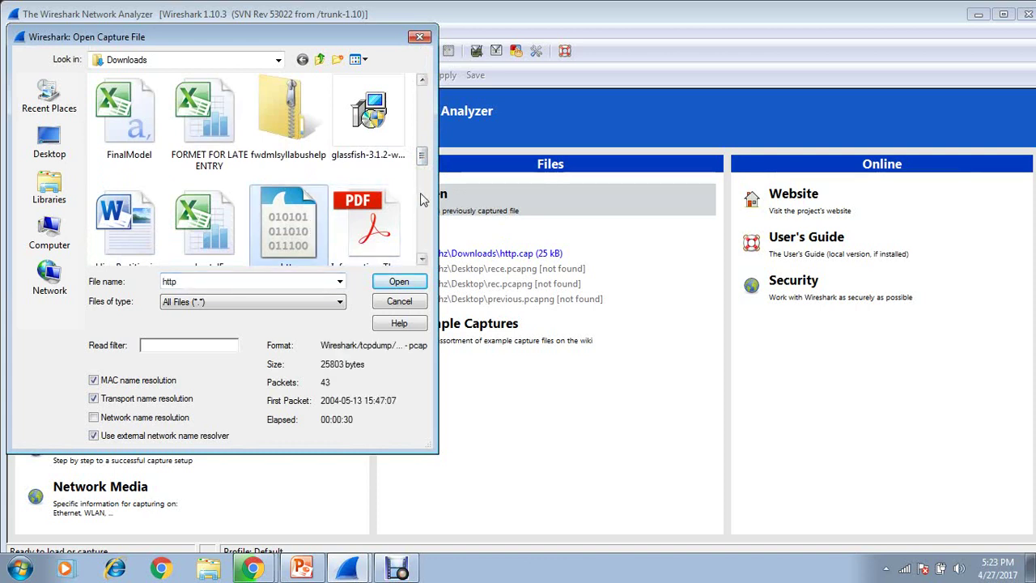
pyautogui.scroll(-1, 425, 166)
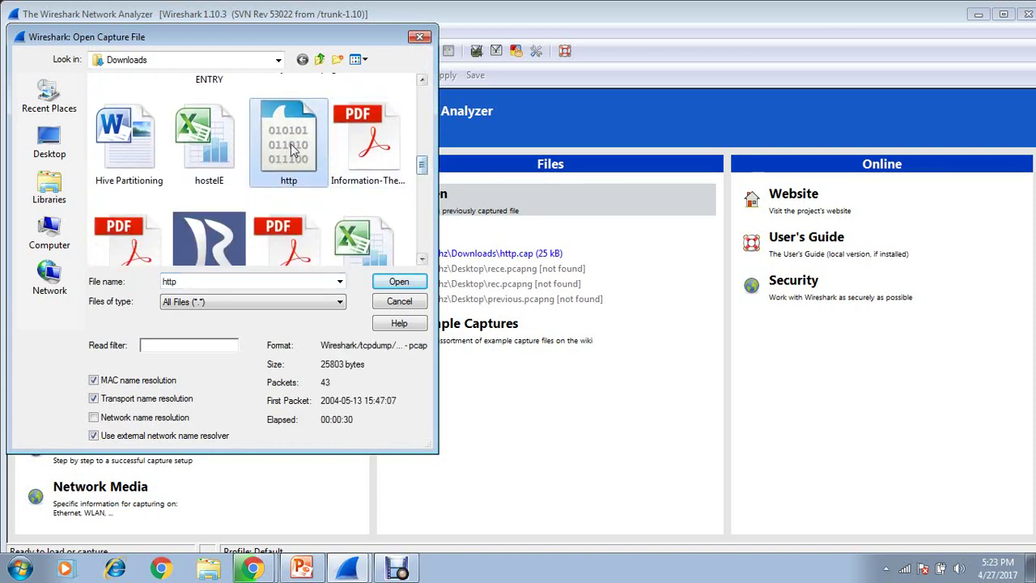
pyautogui.click(400, 283)
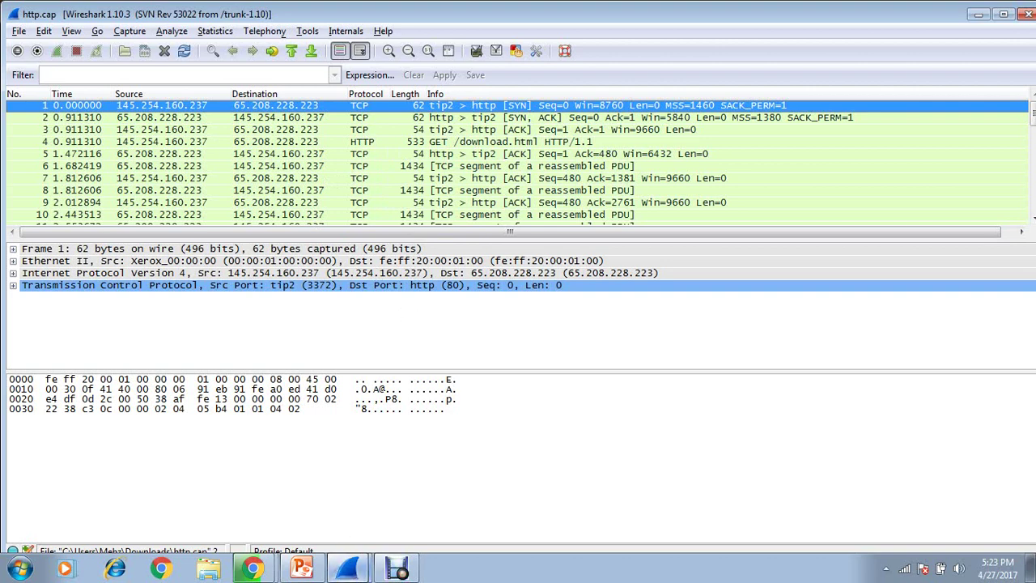
# Step: Search the installed programs for "wire" and launch another Wireshark window with its start page
pyautogui.click(352, 569)
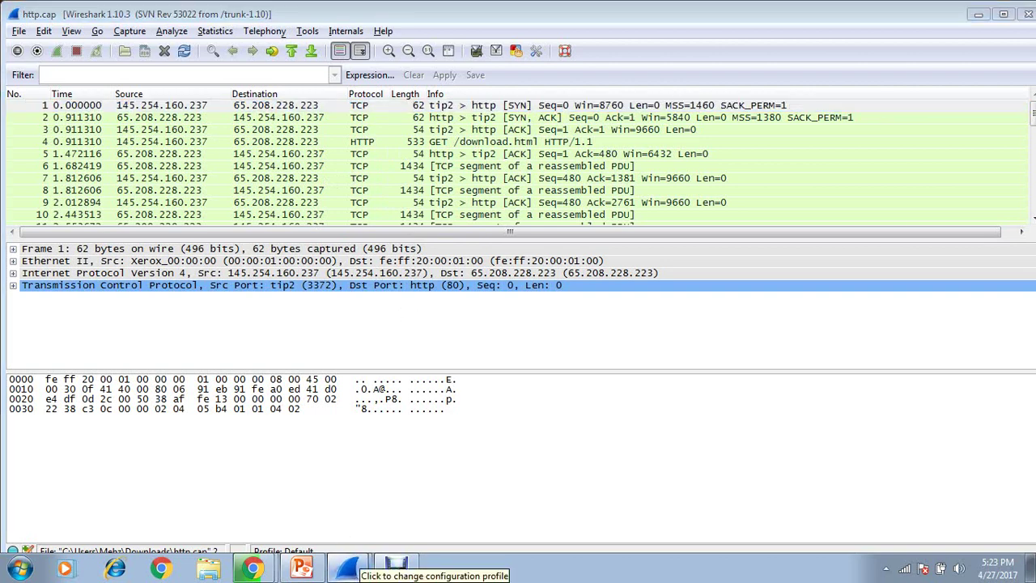
pyautogui.click(281, 510)
pyautogui.click(349, 574)
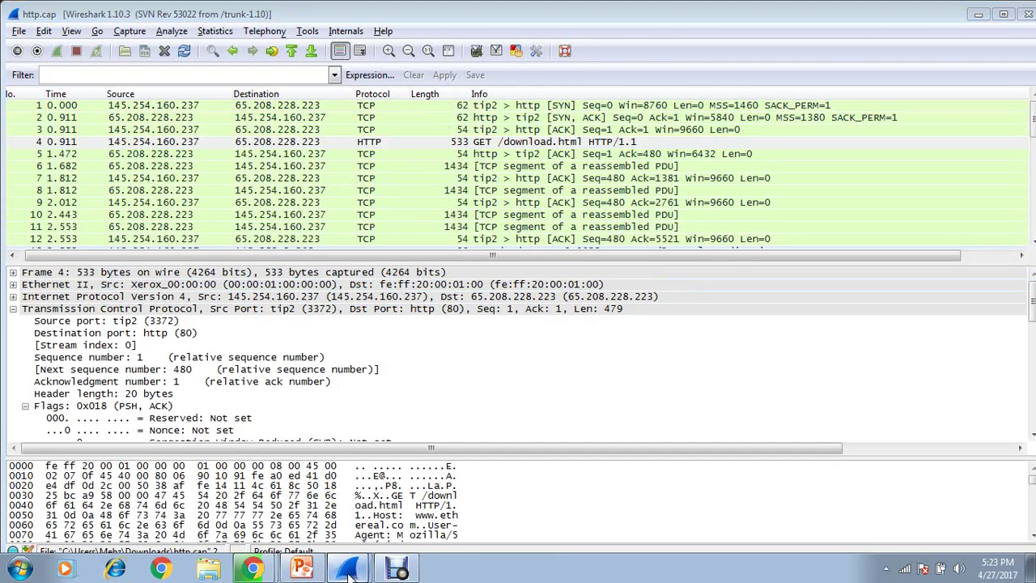
pyautogui.click(18, 572)
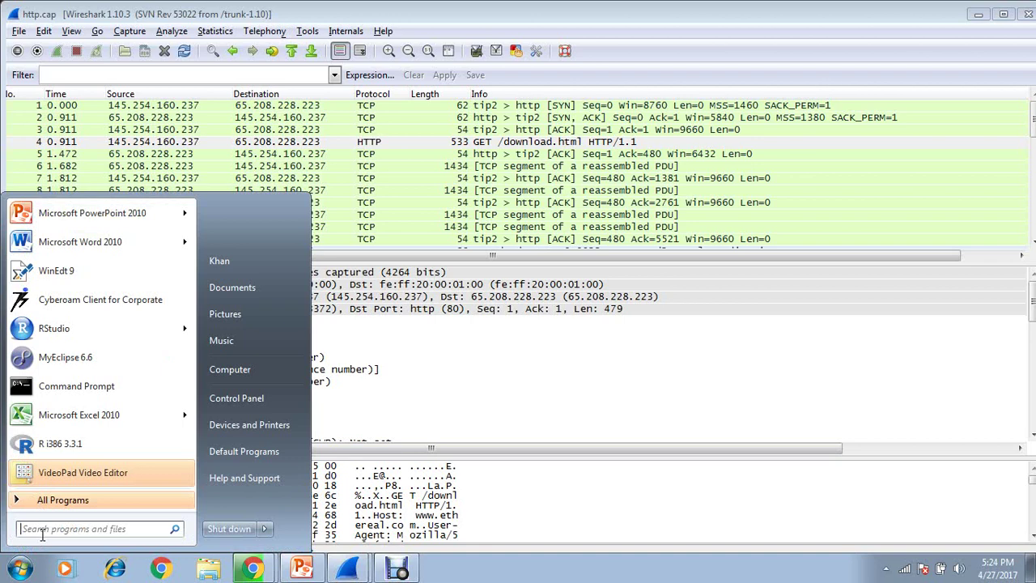
pyautogui.write('w')
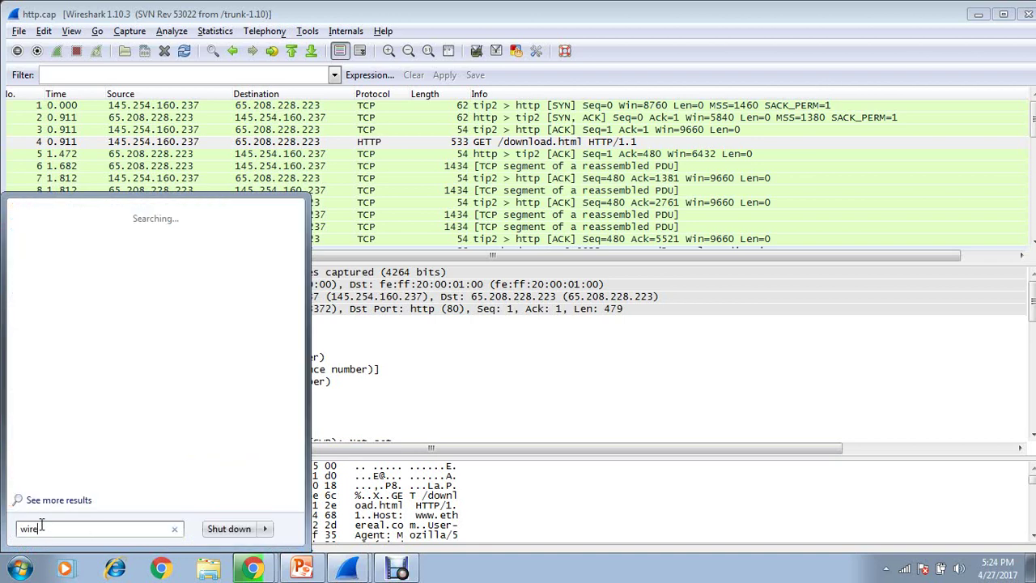
pyautogui.write('ire')
pyautogui.click(65, 239)
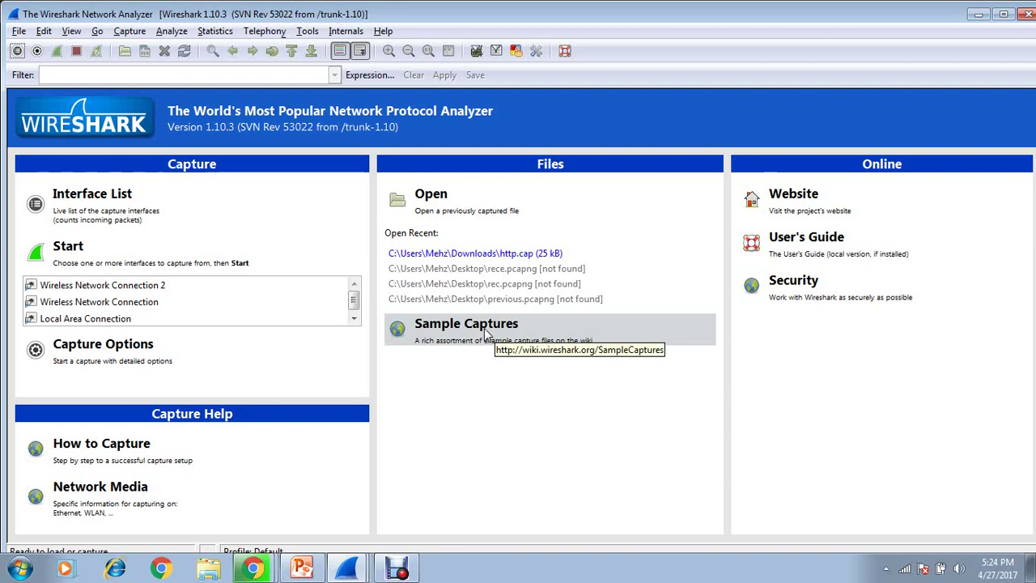
# Step: Open the online Sample Captures wiki page from the start page and browse its list of capture files
pyautogui.click(486, 334)
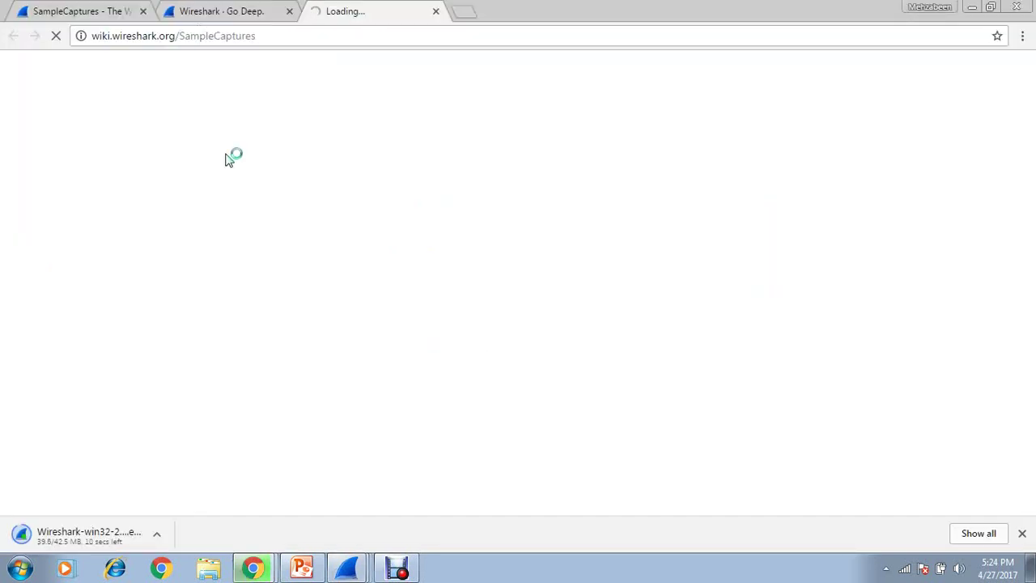
pyautogui.click(1023, 533)
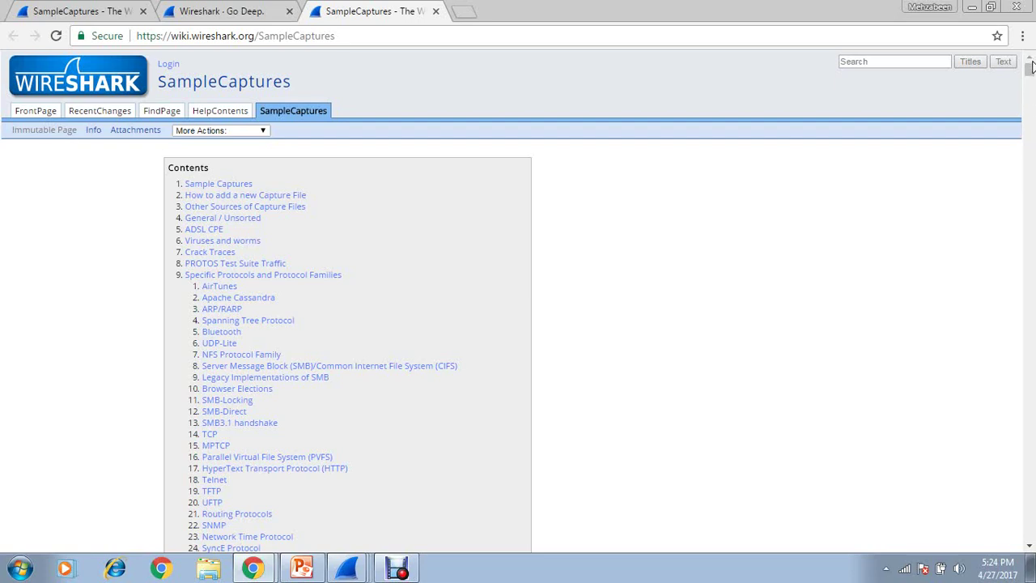
pyautogui.moveTo(1032, 68); pyautogui.dragTo(1031, 147)
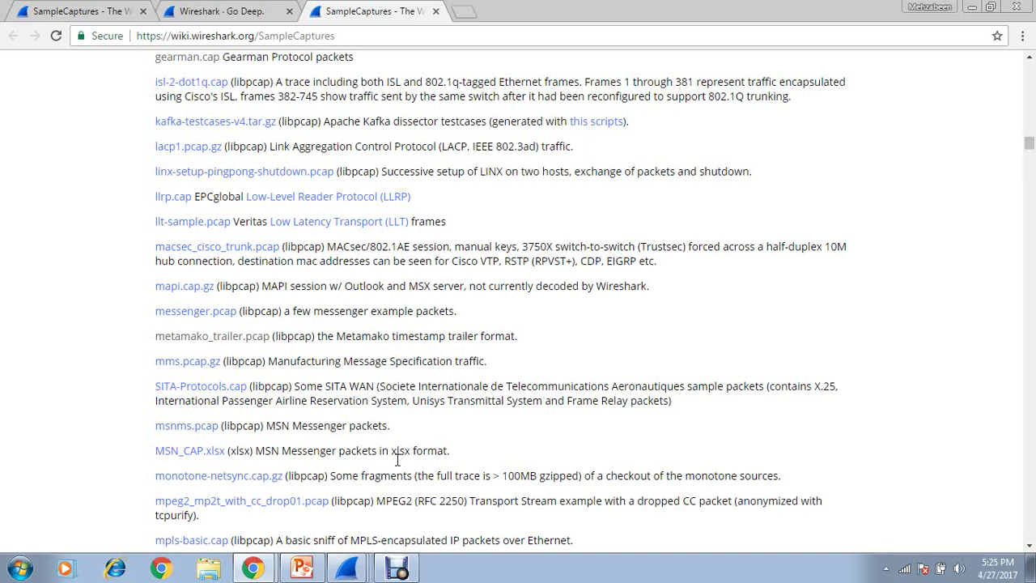
# Step: Return to Wireshark and view the file commands and the Open Capture File dialog without opening a file
pyautogui.click(354, 564)
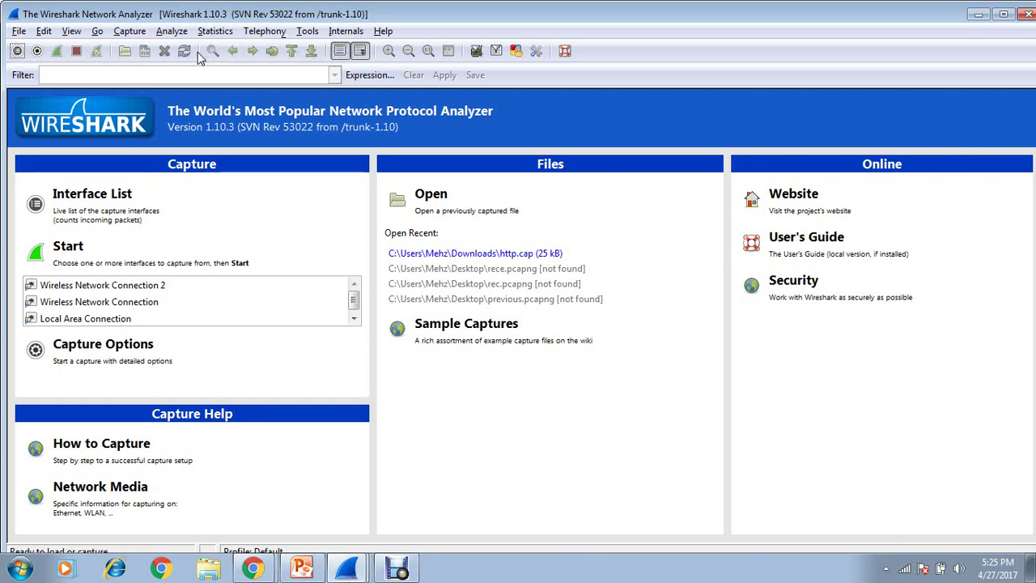
pyautogui.click(70, 74)
pyautogui.click(19, 31)
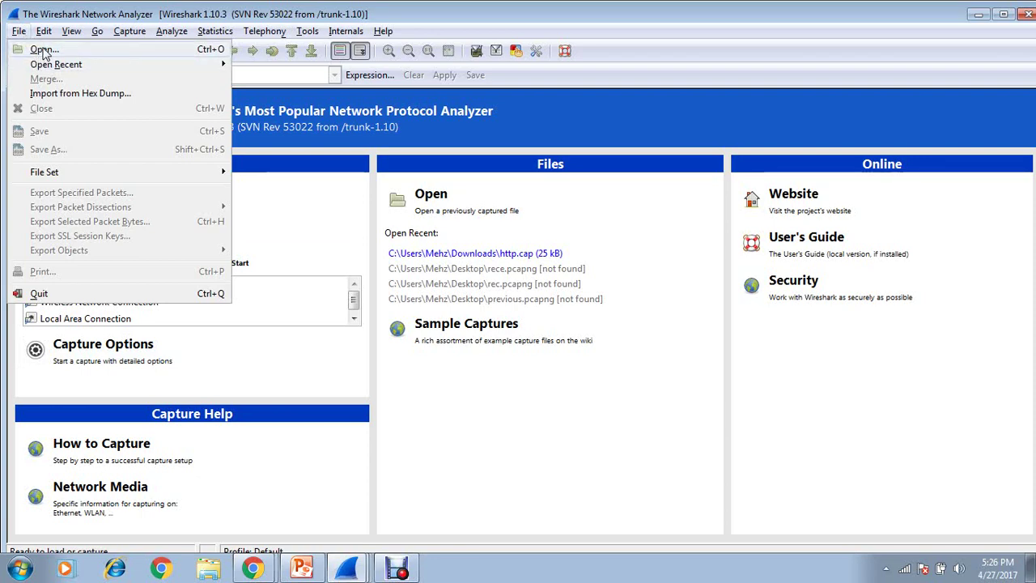
pyautogui.click(44, 51)
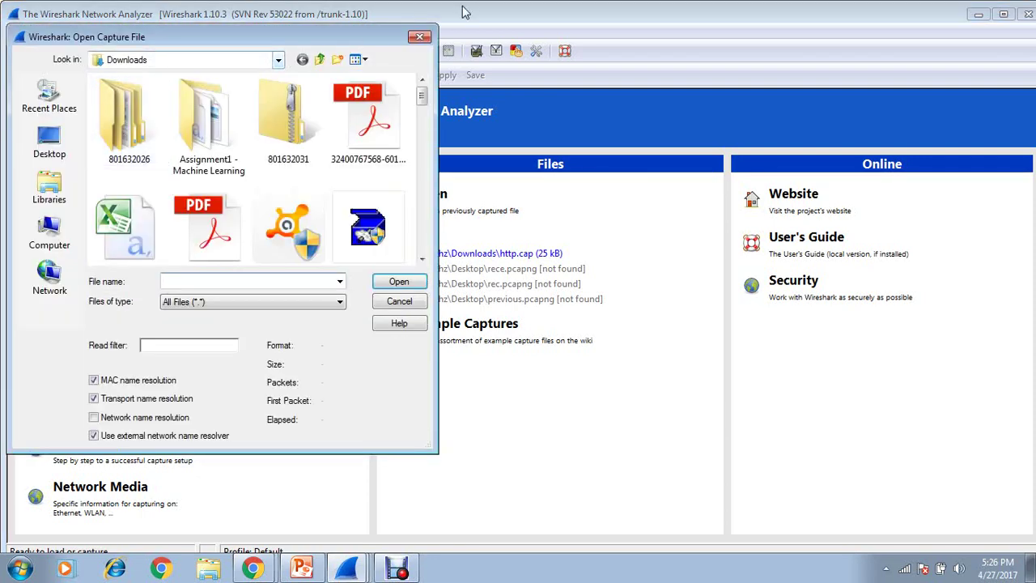
pyautogui.click(419, 37)
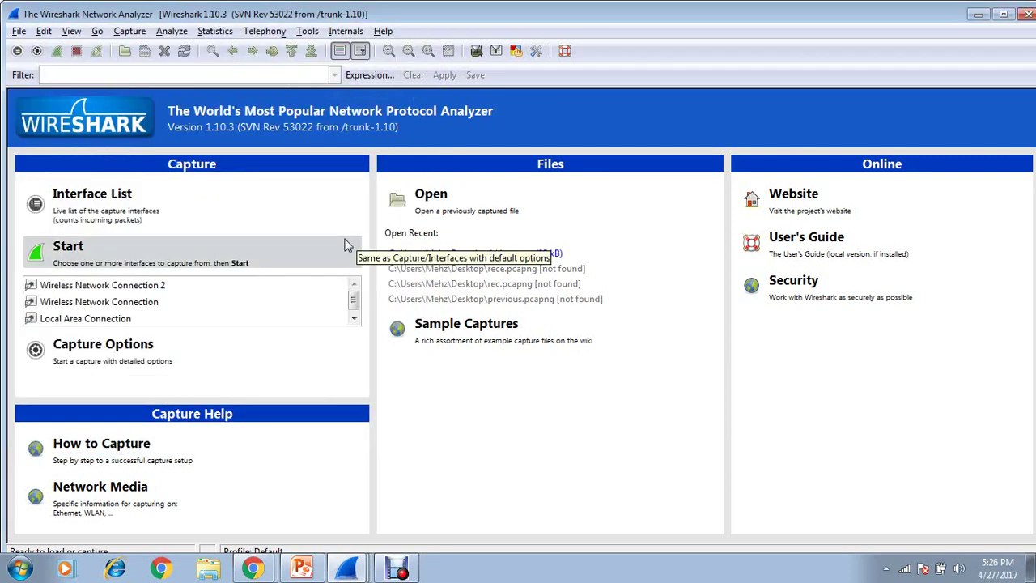
pyautogui.click(18, 32)
pyautogui.click(17, 35)
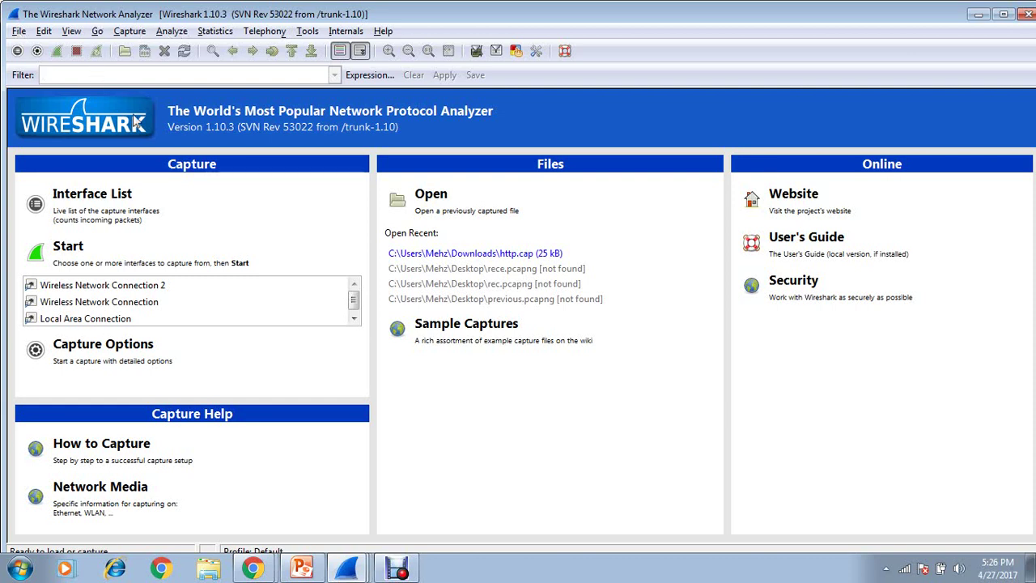
# Step: Start a live capture on the Wireless Network Connection interface chosen from the interface list
pyautogui.click(107, 206)
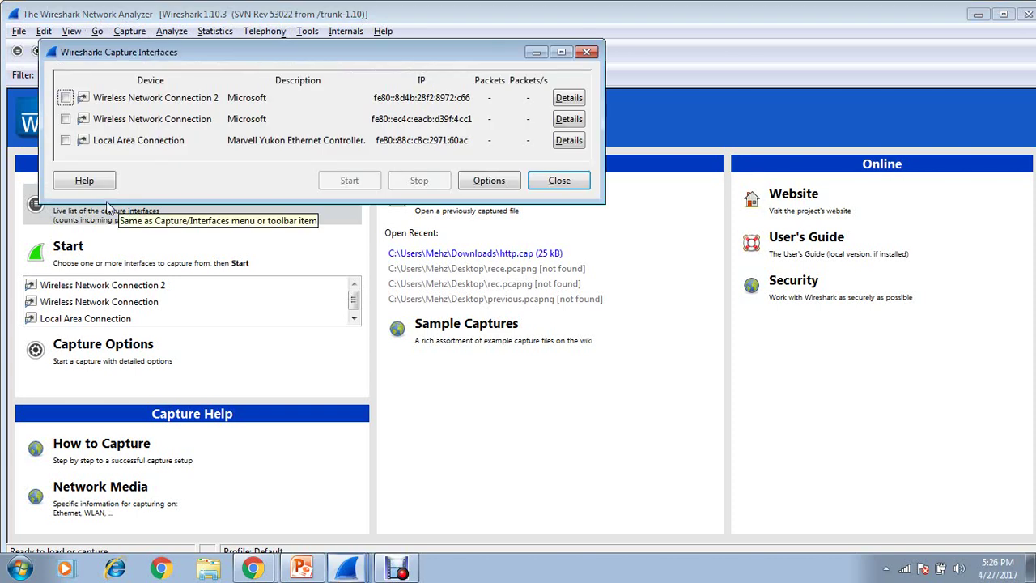
pyautogui.click(66, 119)
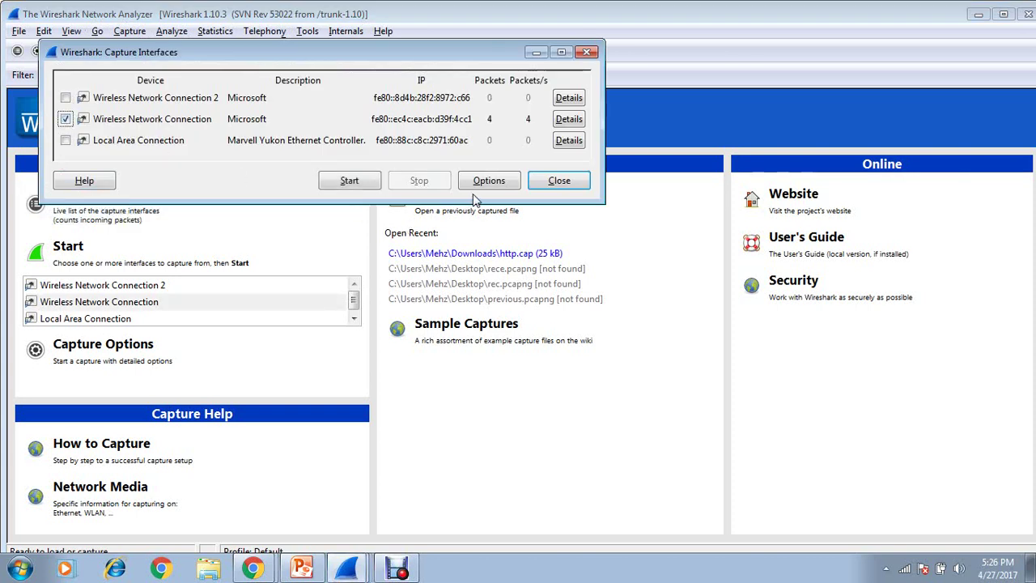
pyautogui.click(353, 185)
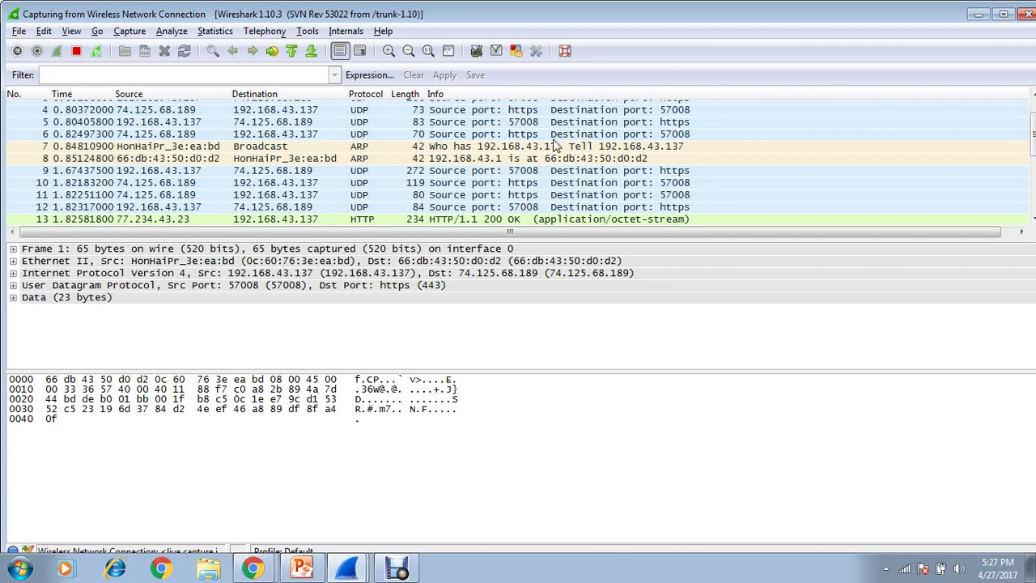
# Step: Stop the live capture and select the source address bytes 0c 60 76 in the packet's hex data
pyautogui.click(77, 51)
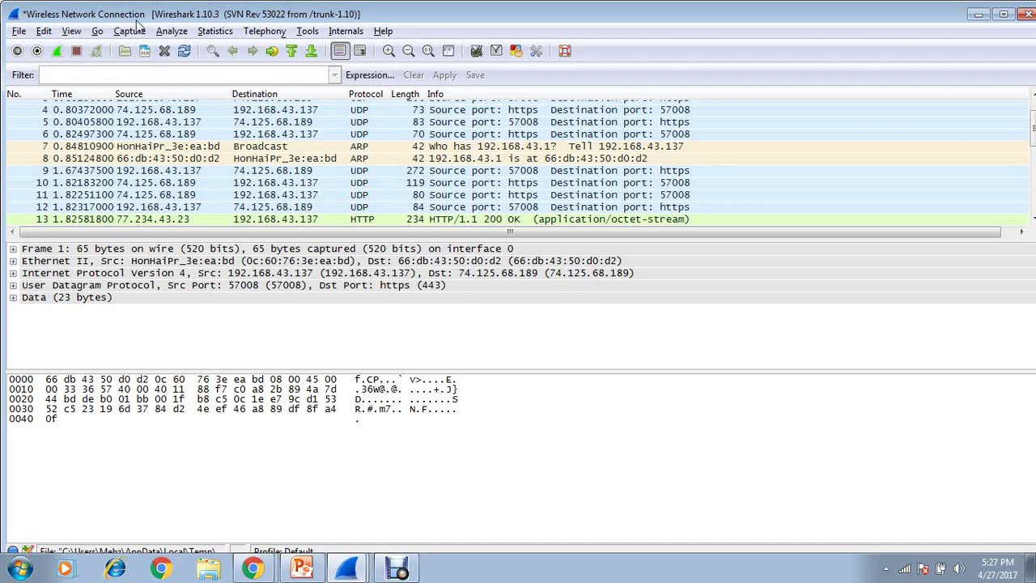
pyautogui.click(181, 382)
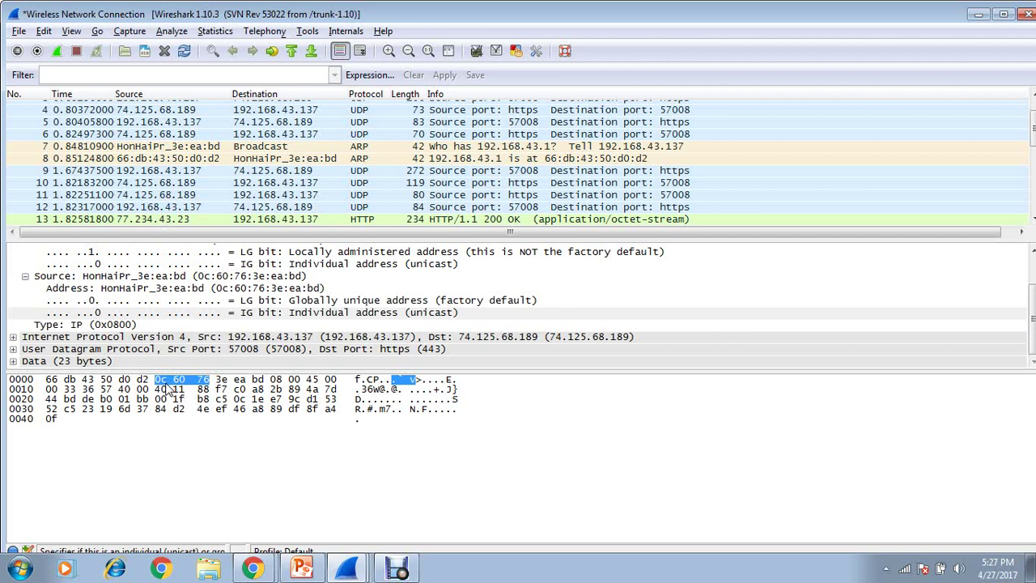
# Step: Switch the packet bytes display to Bits View, and restore it to Hex View
pyautogui.rightClick(166, 385)
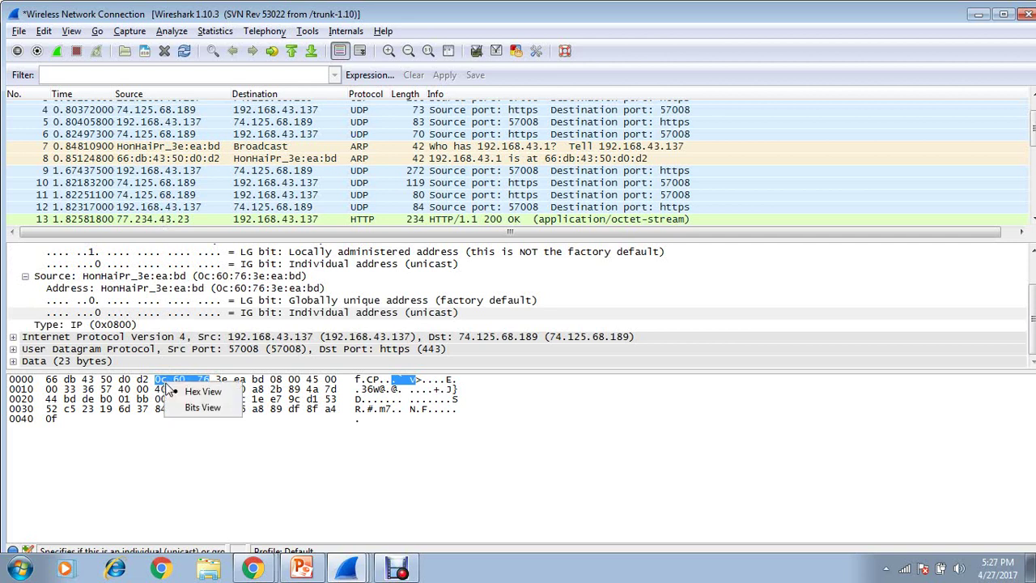
pyautogui.click(202, 408)
pyautogui.rightClick(165, 406)
pyautogui.click(208, 415)
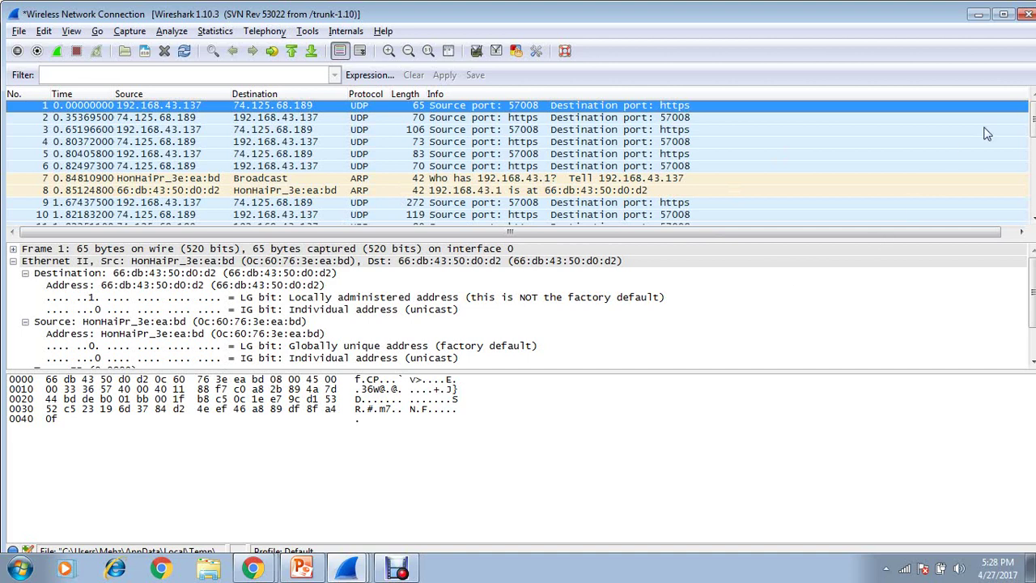
# Step: Select packet 2 in the captured packet list and collapse all of its protocol detail trees
pyautogui.moveTo(1033, 125); pyautogui.dragTo(1035, 143)
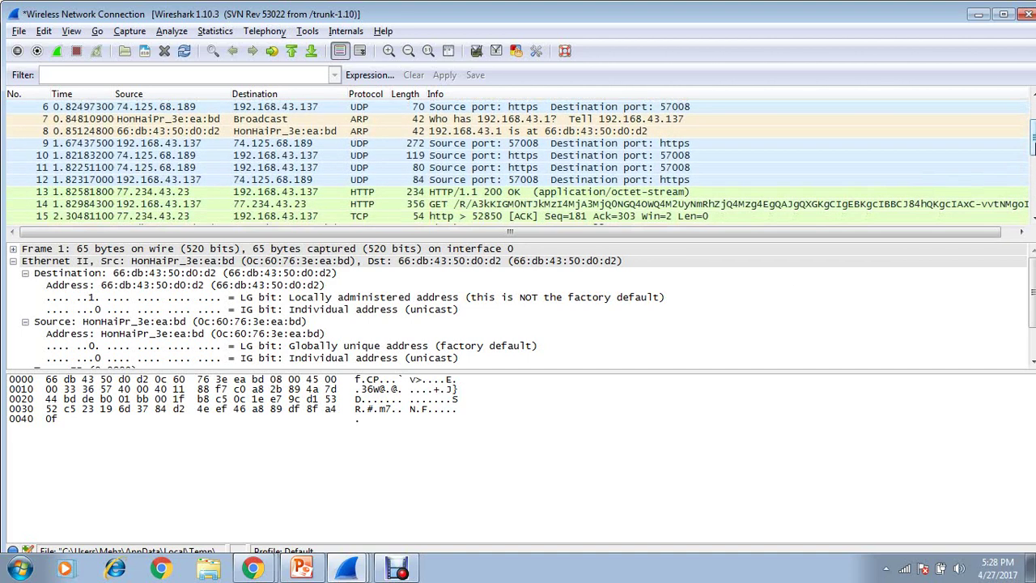
pyautogui.moveTo(1035, 143); pyautogui.dragTo(1033, 112)
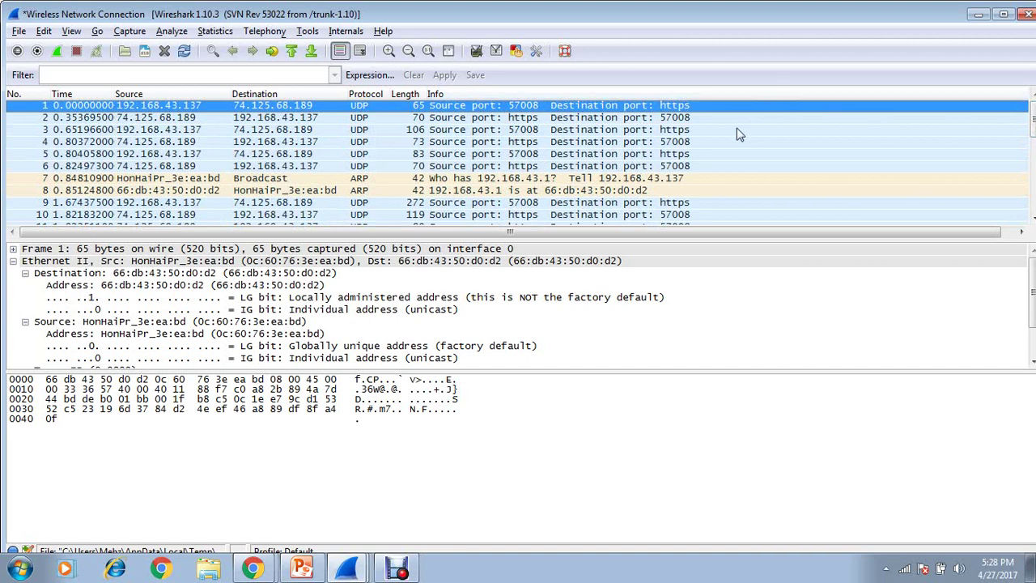
pyautogui.click(654, 121)
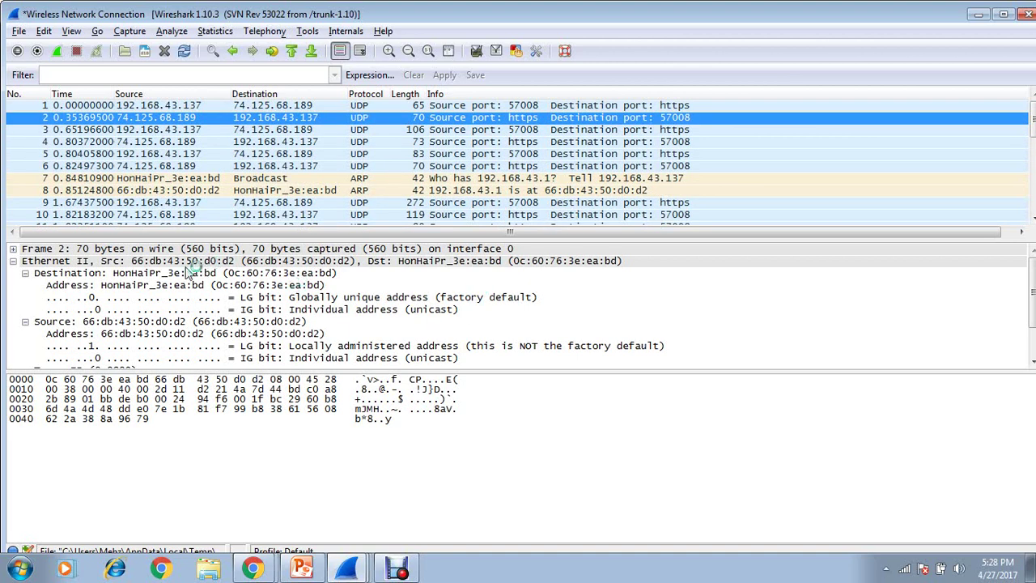
pyautogui.rightClick(41, 249)
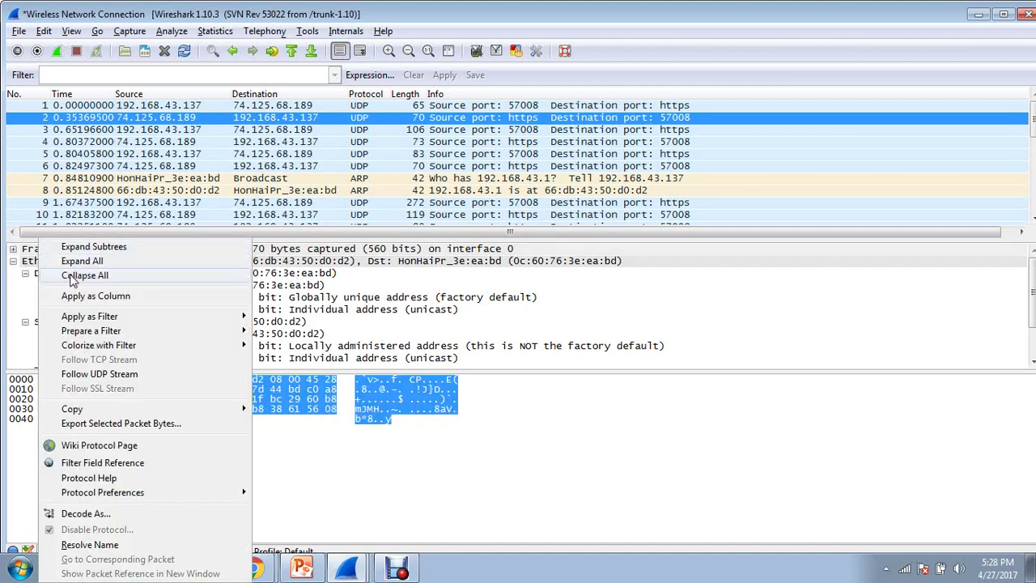
pyautogui.click(71, 276)
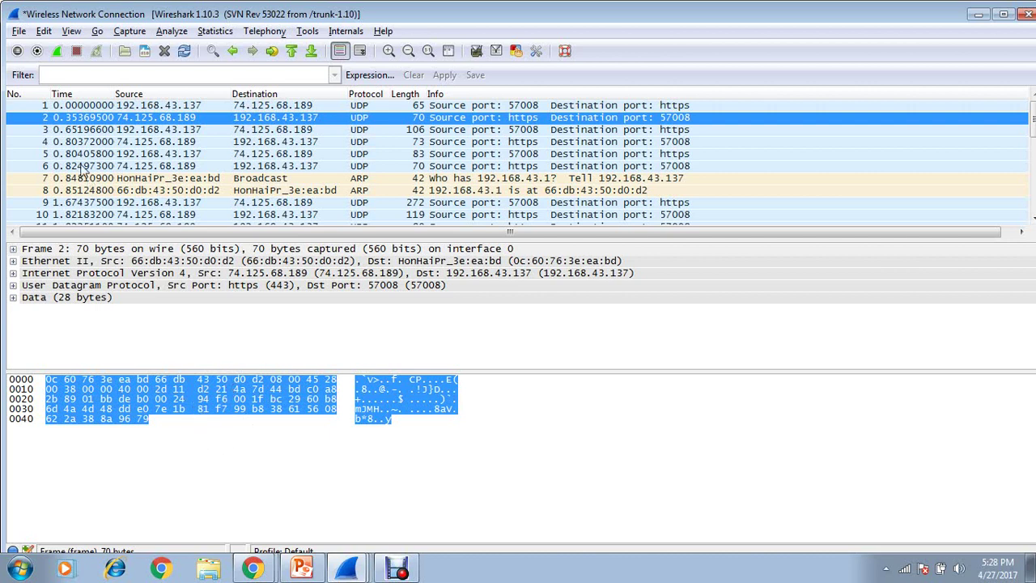
# Step: Hide the Packet Bytes pane and enlarge the packet list so it shows about 16 packets
pyautogui.click(71, 31)
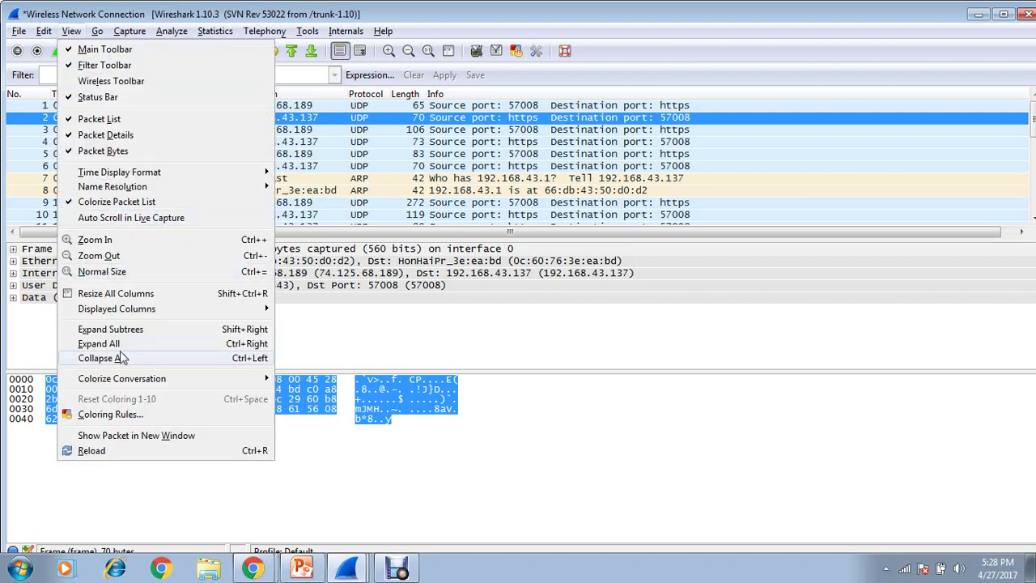
pyautogui.click(97, 153)
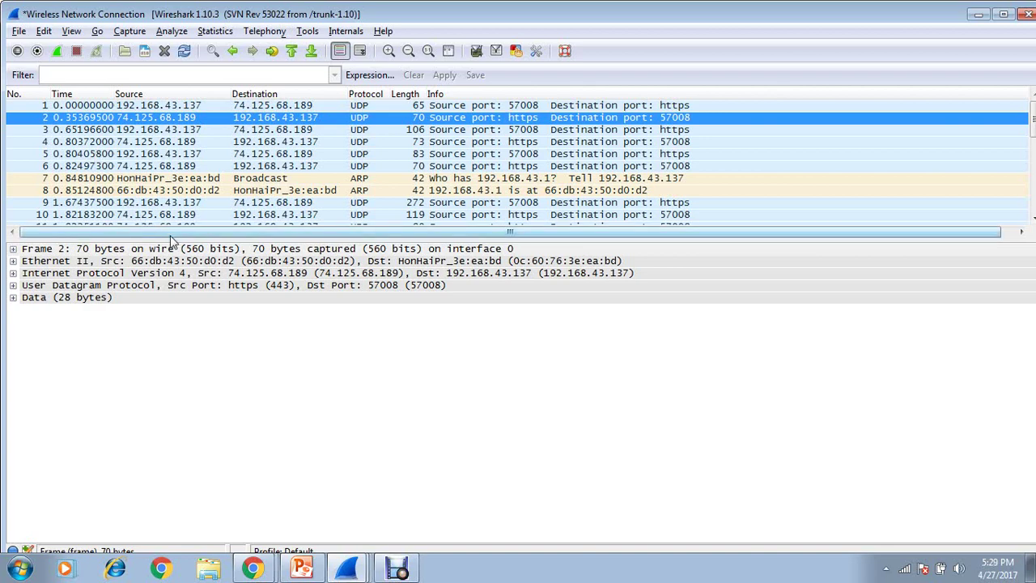
pyautogui.moveTo(170, 240); pyautogui.dragTo(173, 290)
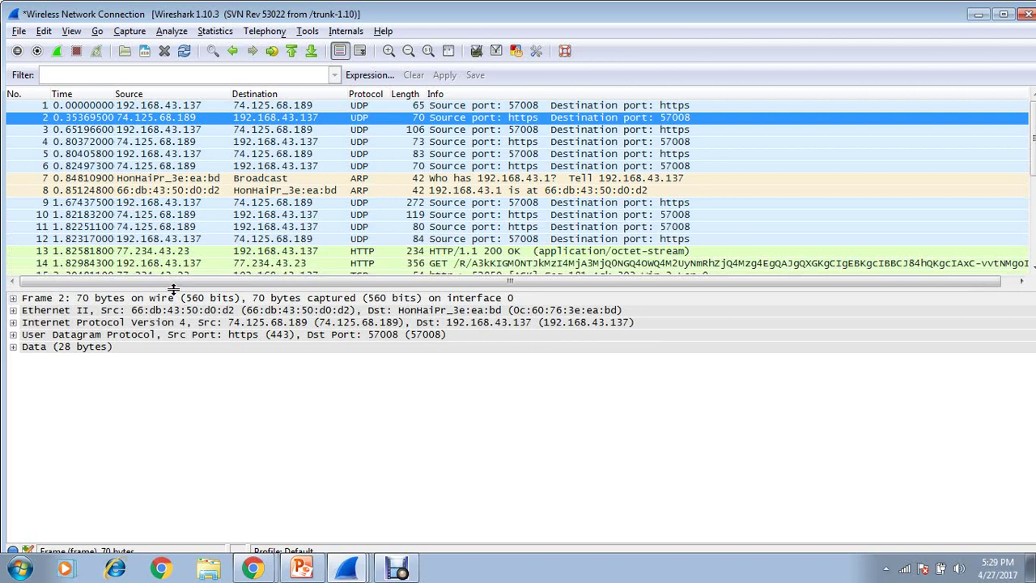
pyautogui.moveTo(174, 290); pyautogui.dragTo(174, 307)
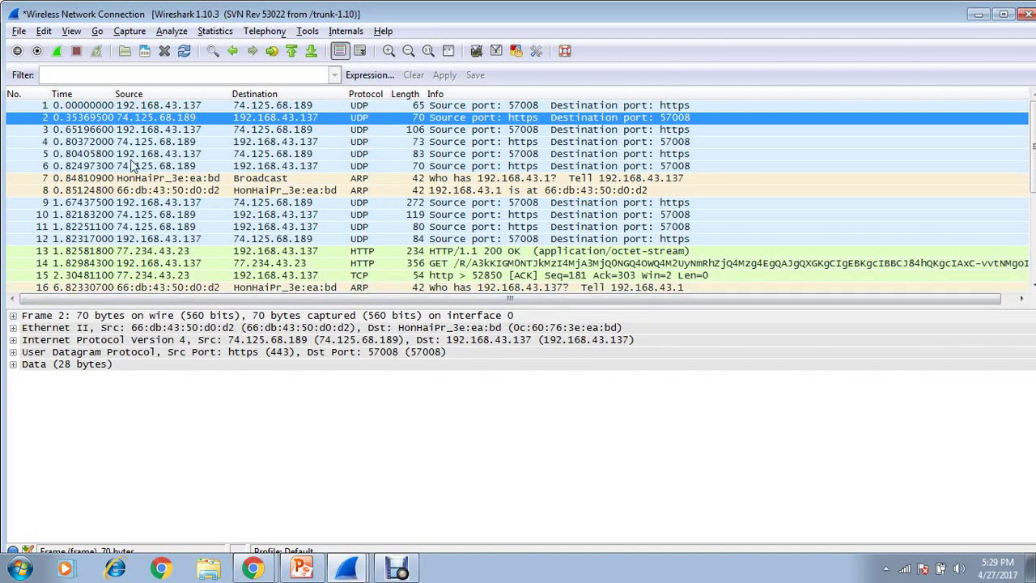
pyautogui.click(71, 32)
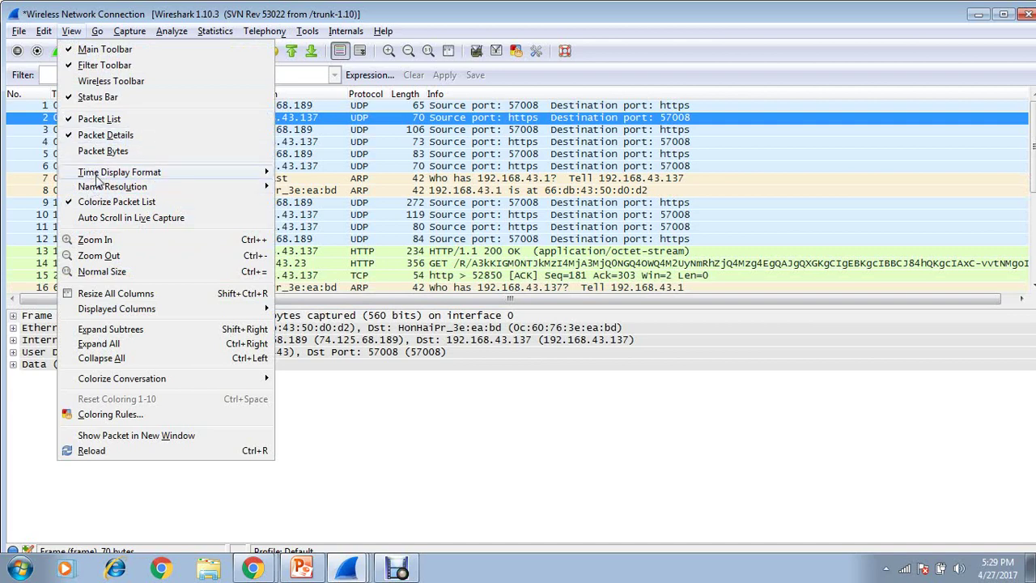
pyautogui.click(72, 34)
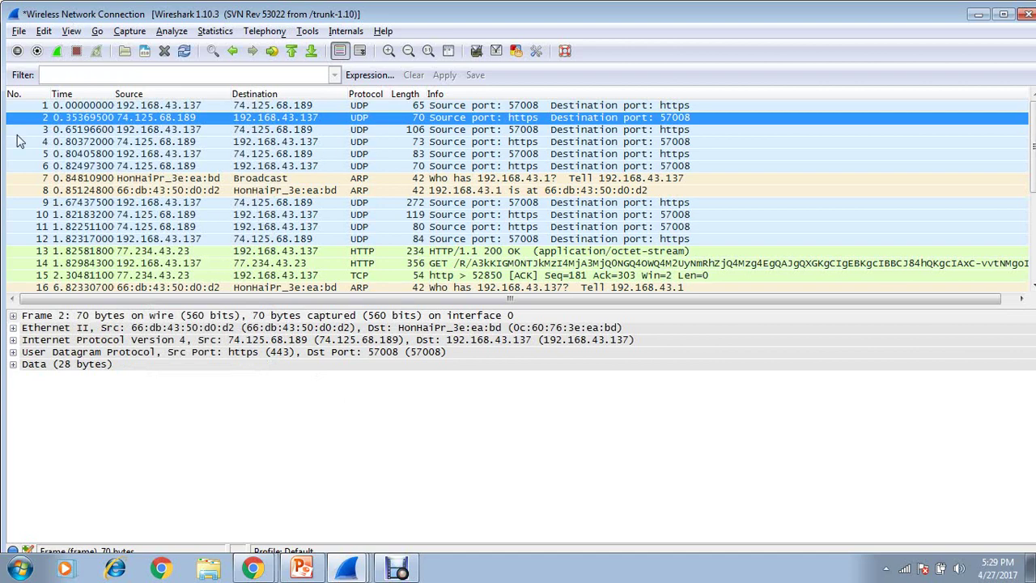
# Step: Review the Layout, Columns and Font and Colors preferences, including the available column field types, and close them without changes
pyautogui.click(44, 33)
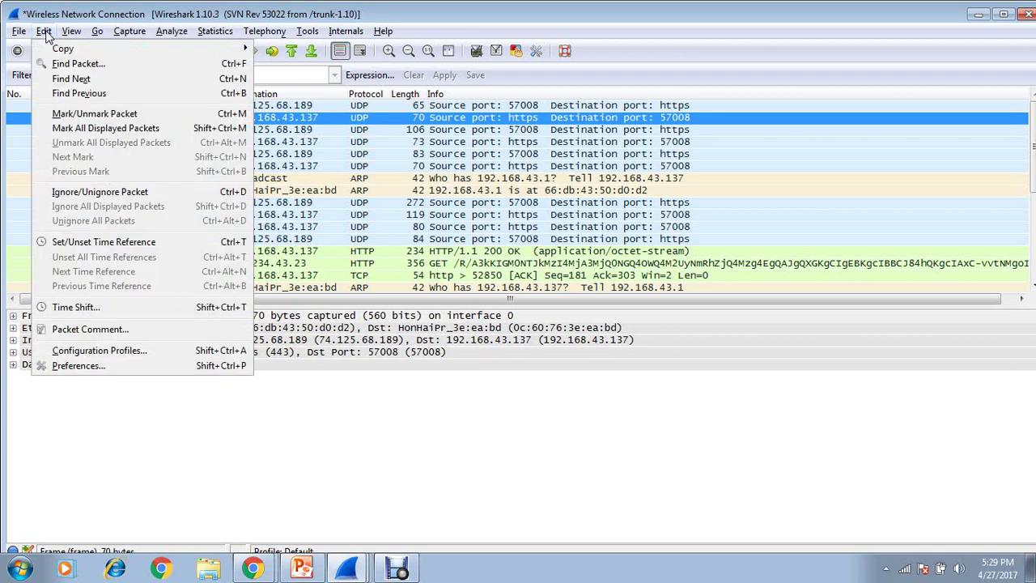
pyautogui.click(88, 368)
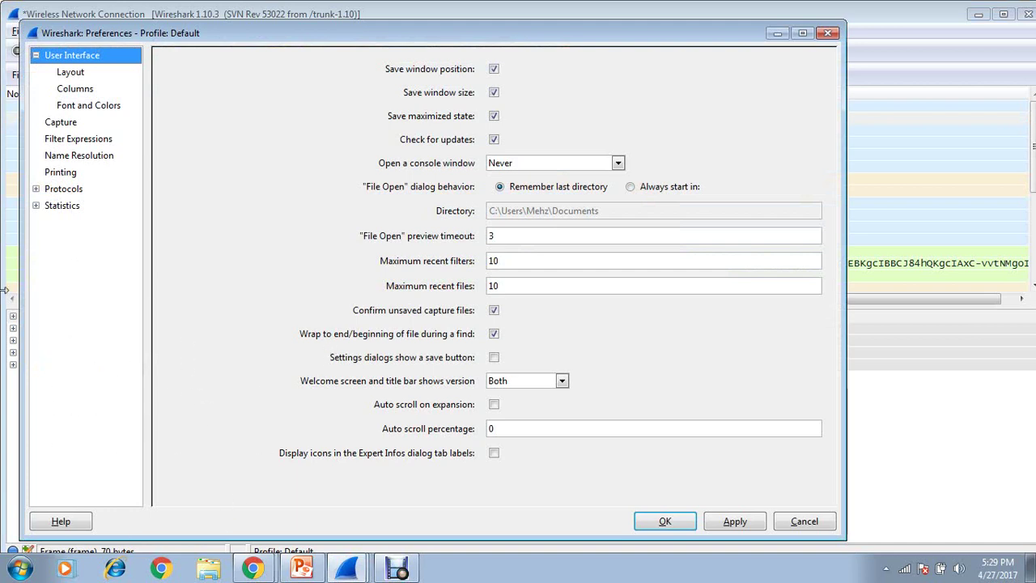
pyautogui.click(80, 74)
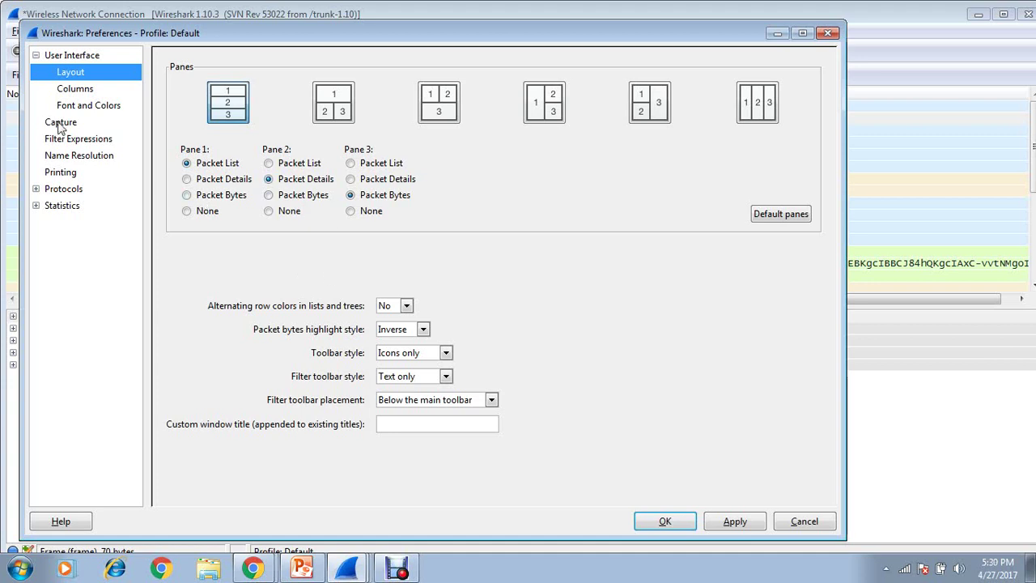
pyautogui.click(80, 93)
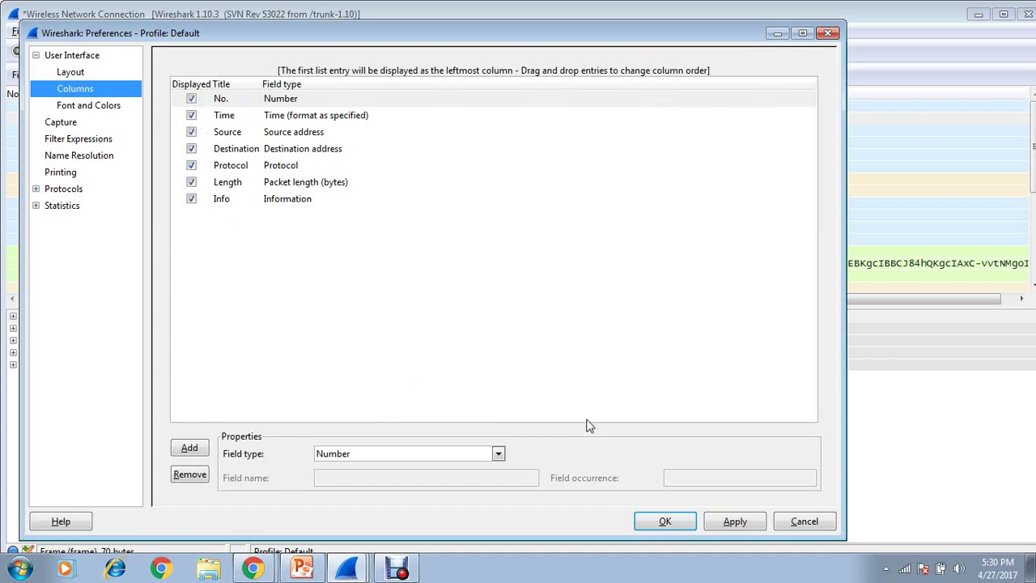
pyautogui.click(498, 454)
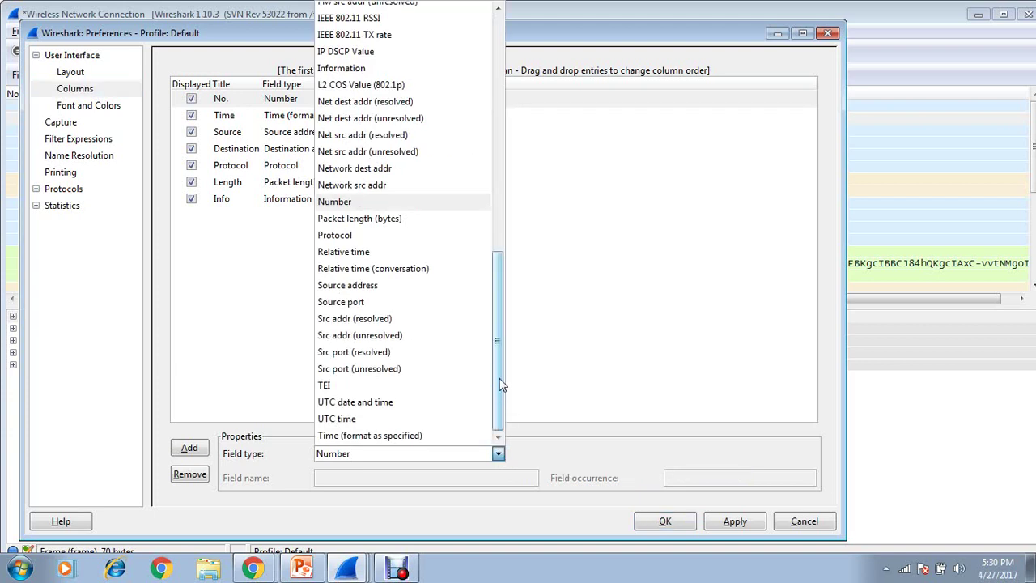
pyautogui.moveTo(498, 340)
pyautogui.mouseDown()
pyautogui.moveTo(479, 200)
pyautogui.moveTo(486, 329)
pyautogui.mouseUp()
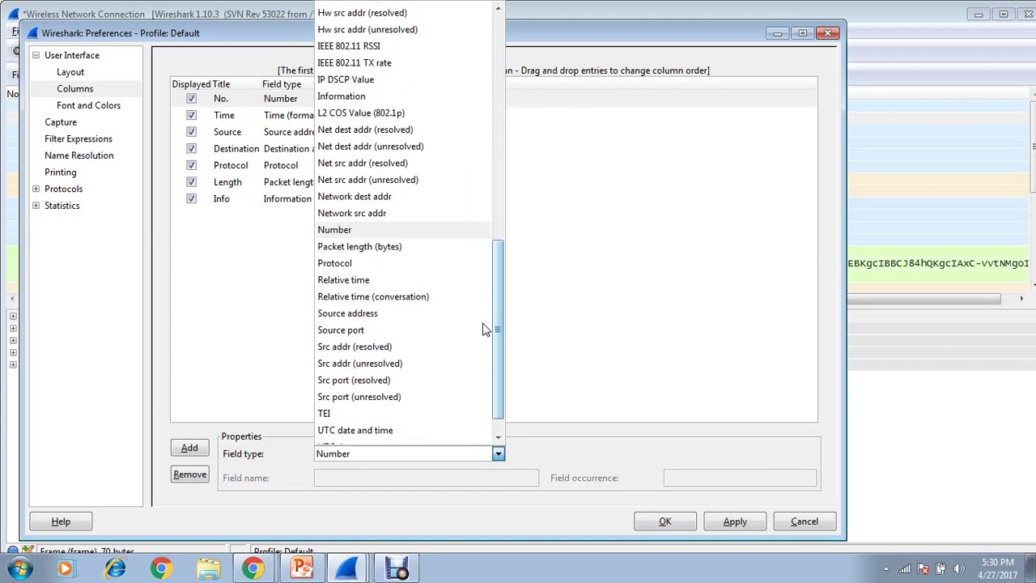
pyautogui.click(623, 295)
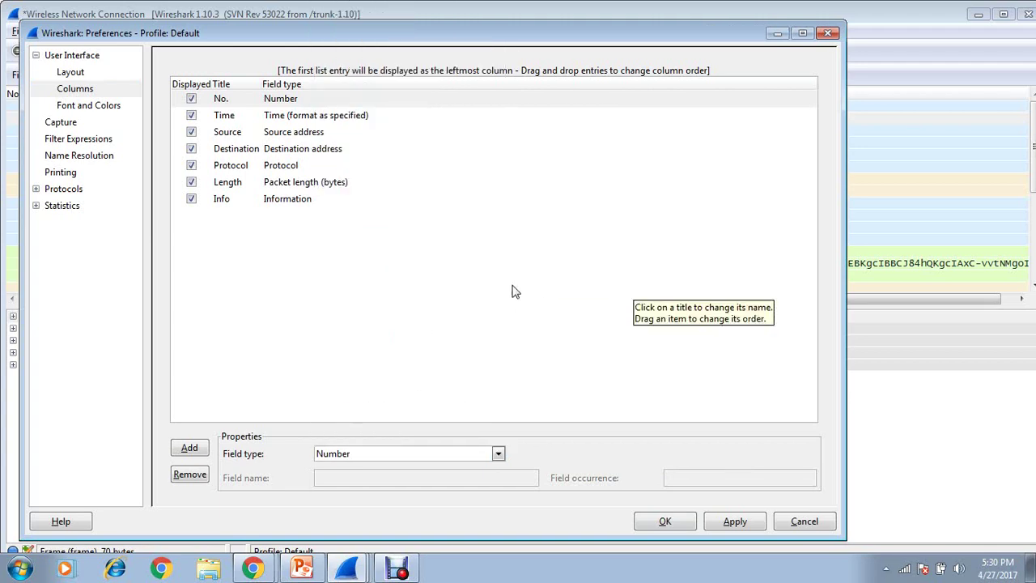
pyautogui.click(98, 106)
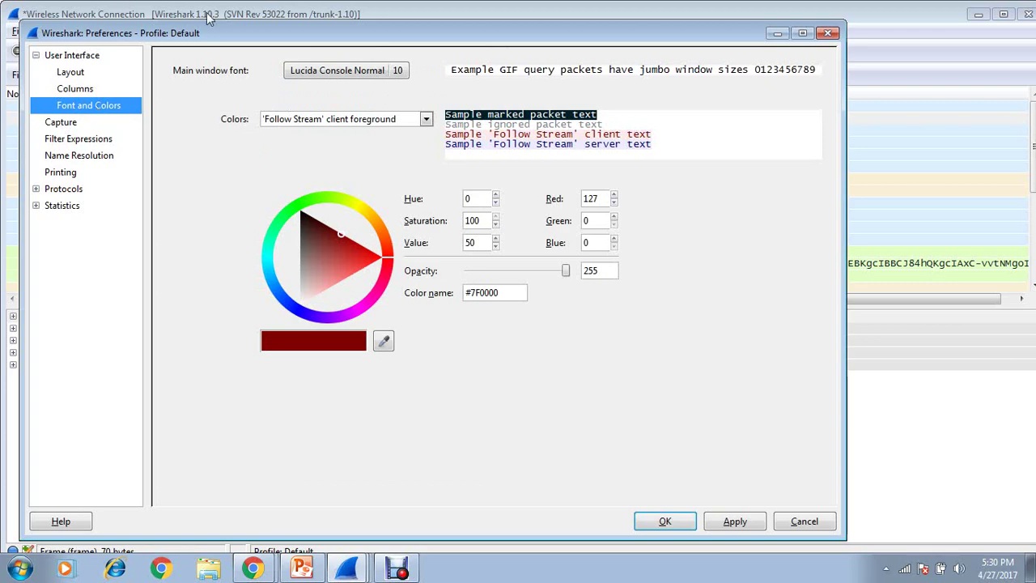
pyautogui.click(827, 36)
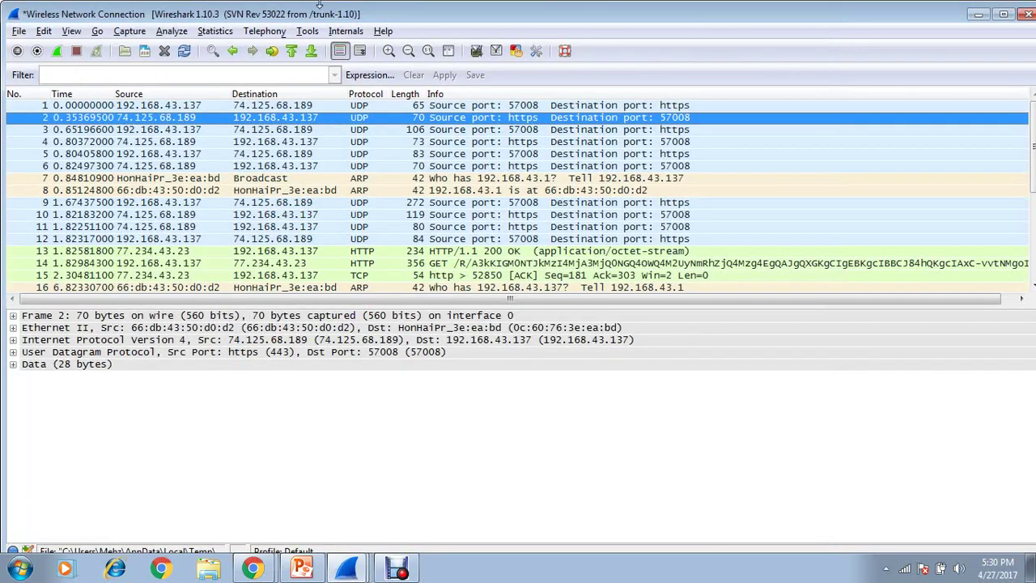
# Step: View the Name Resolution options without changing them and select the Ethernet II line in packet 2's details
pyautogui.click(71, 32)
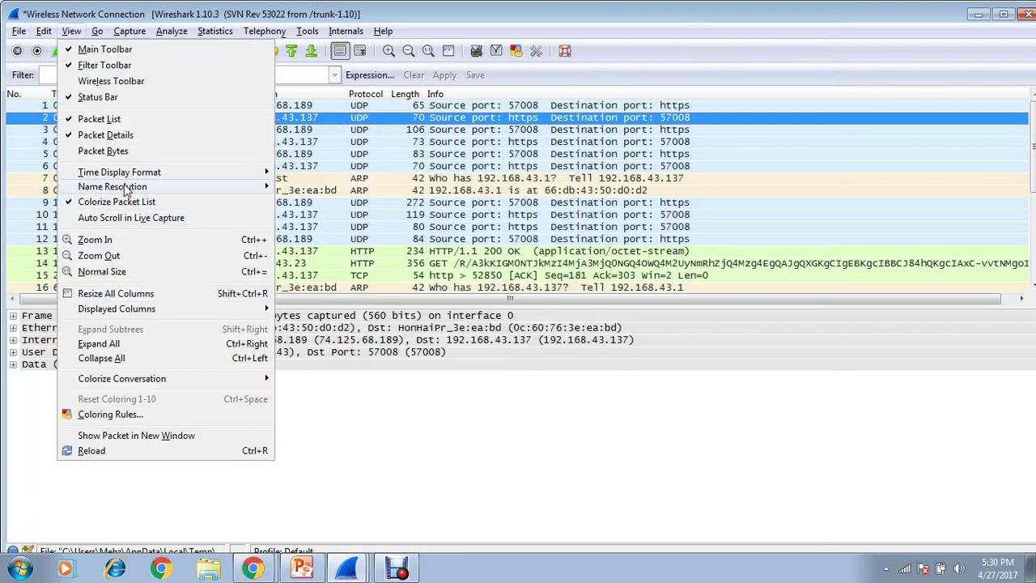
pyautogui.moveTo(127, 191)
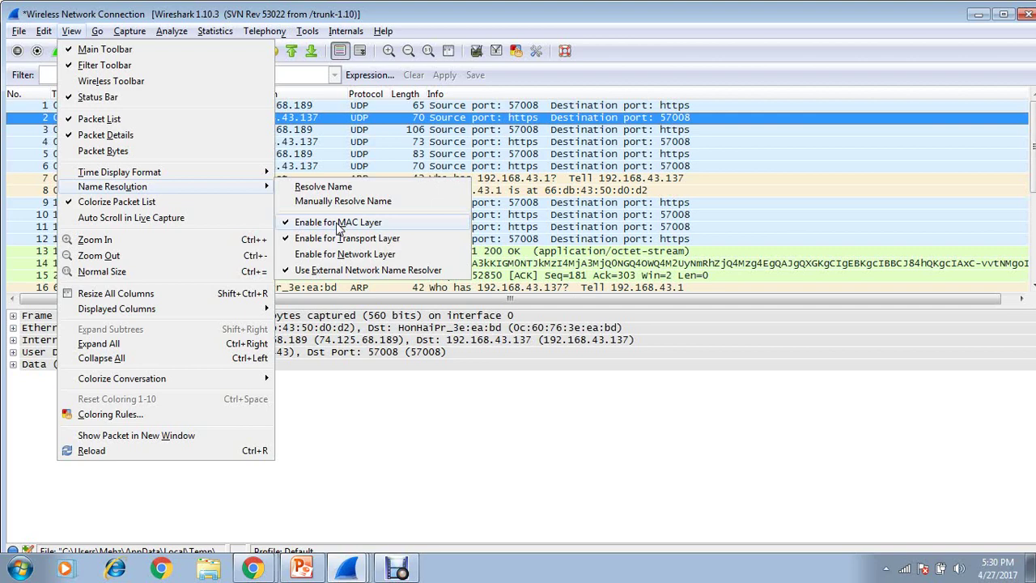
pyautogui.click(387, 433)
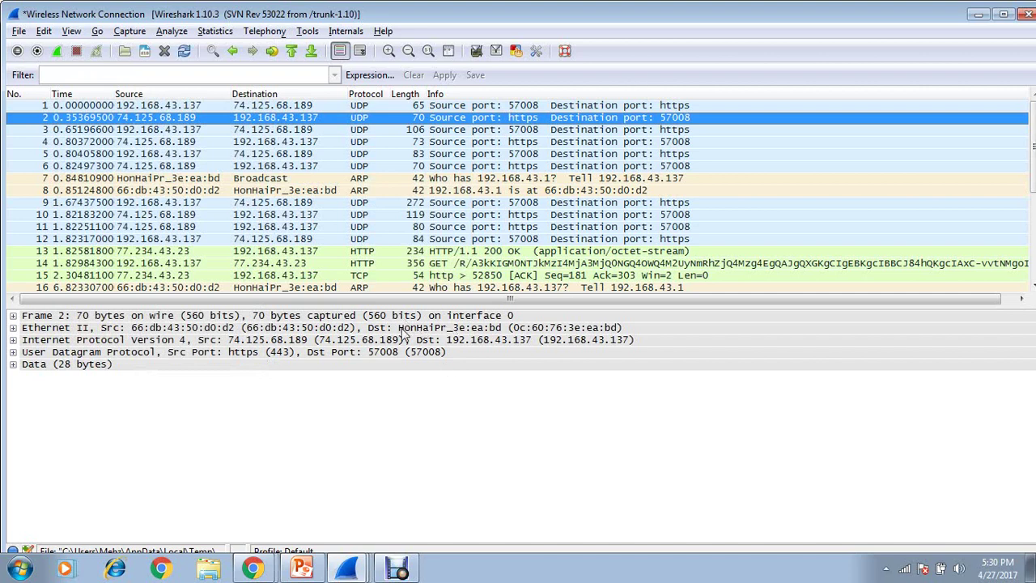
pyautogui.click(402, 328)
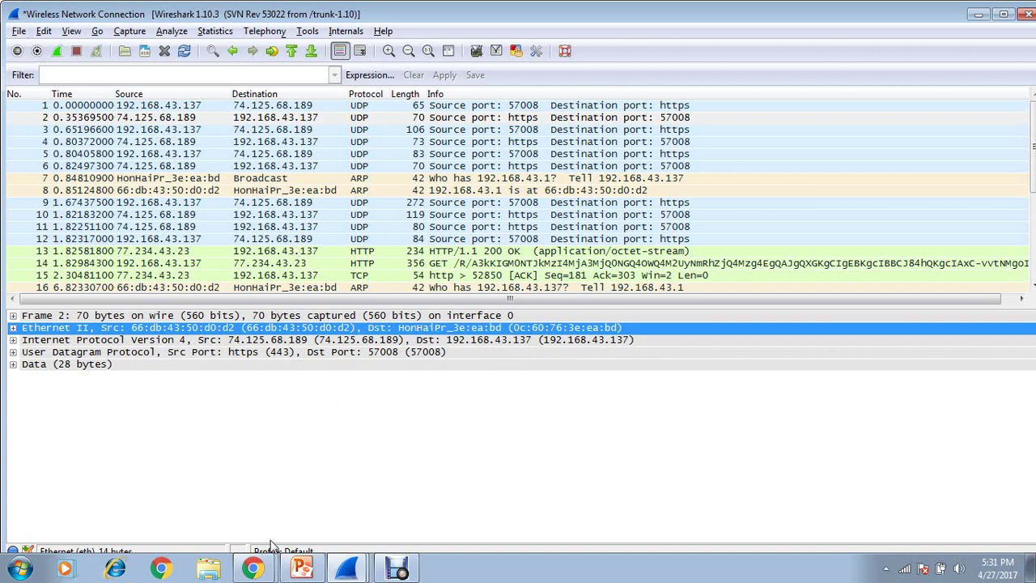
# Step: Switch to the PowerPoint presentation, browse ahead to the Toolbar Icons slide, and return to Wireshark
pyautogui.click(302, 569)
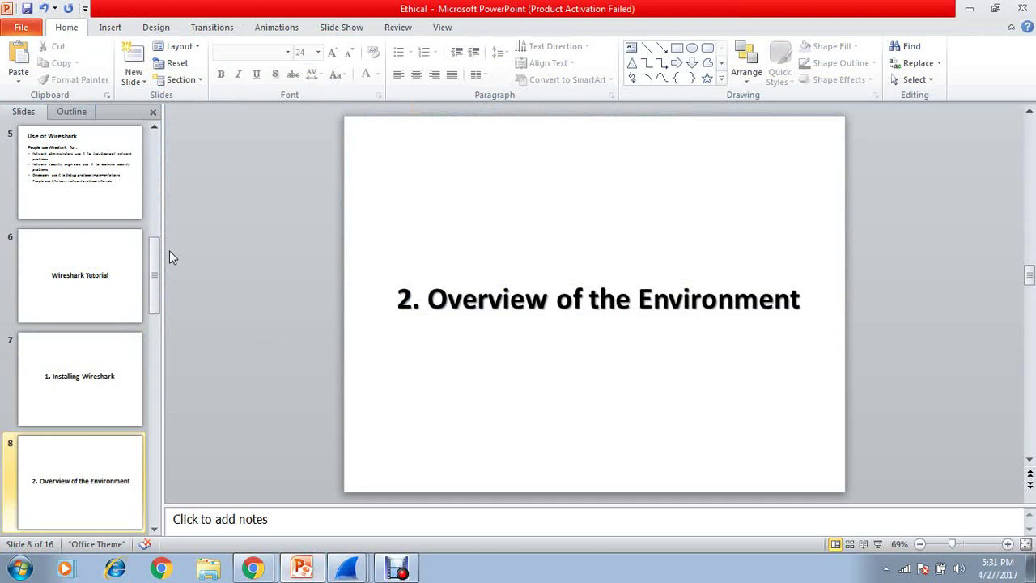
pyautogui.scroll(-1, 170, 256)
pyautogui.scroll(1, 169, 251)
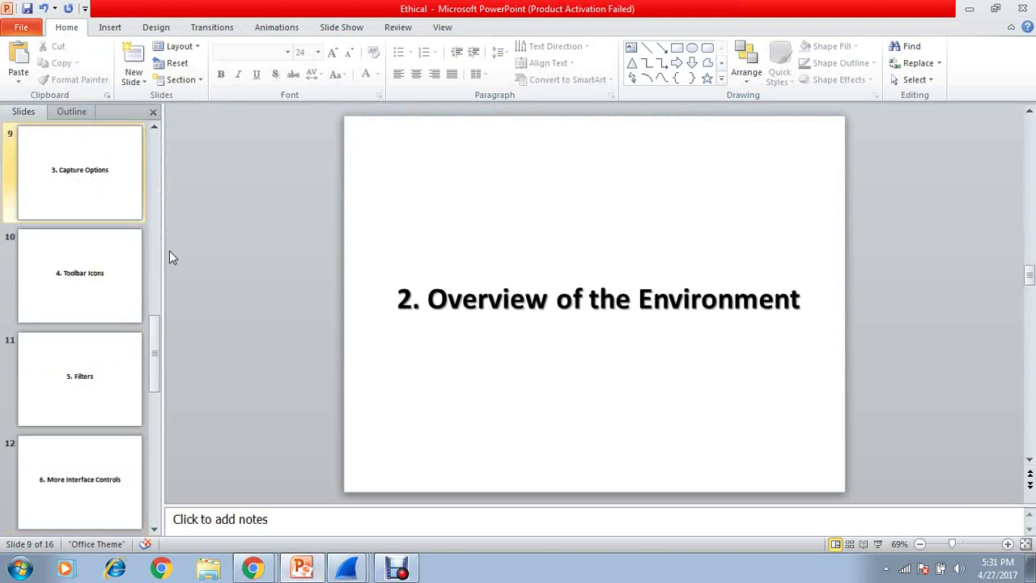
pyautogui.scroll(-2, 170, 250)
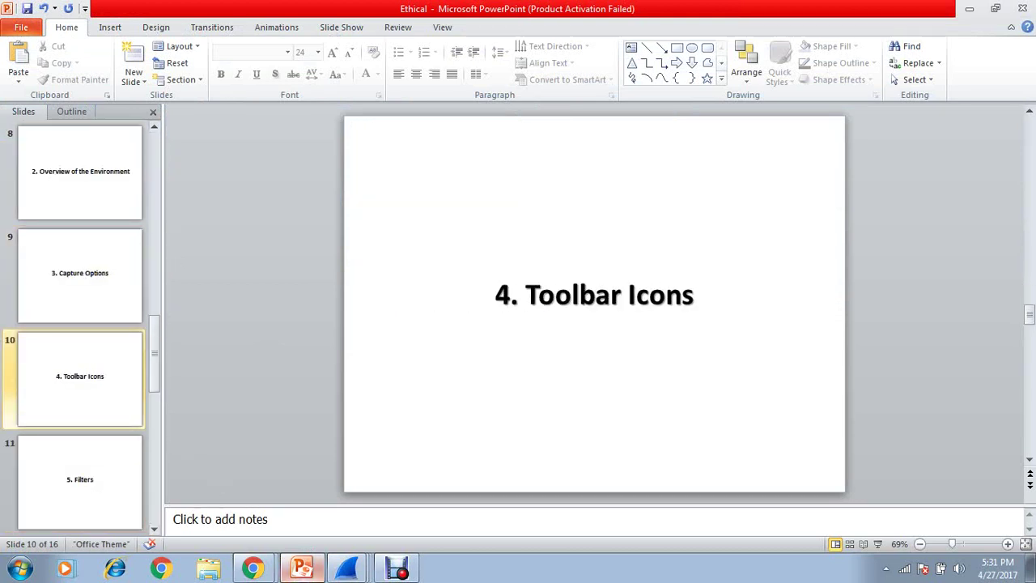
pyautogui.click(302, 570)
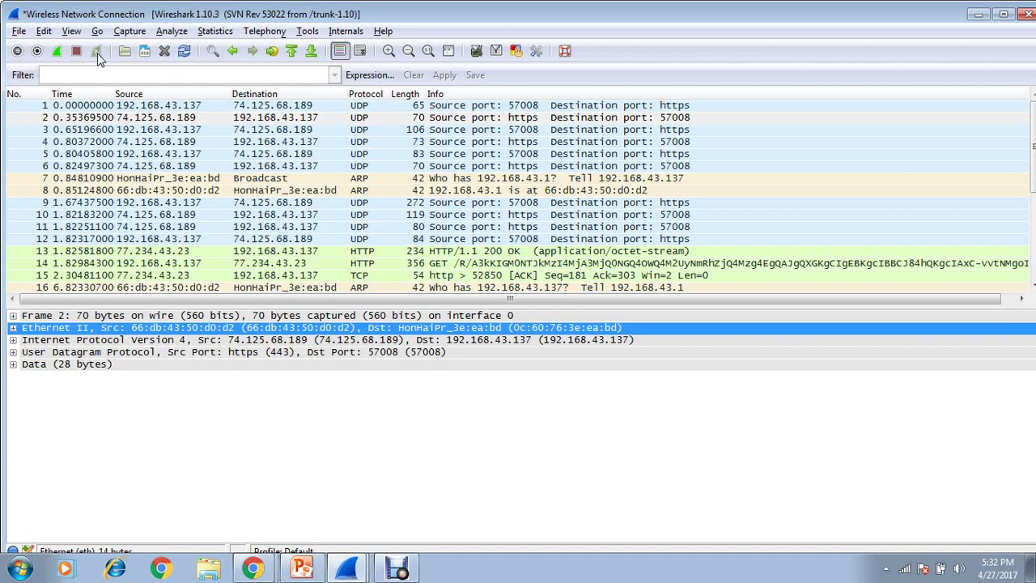
# Step: Review the Capture Interfaces and Capture Options dialogs without starting a capture, and select packet 5 in the list
pyautogui.click(18, 51)
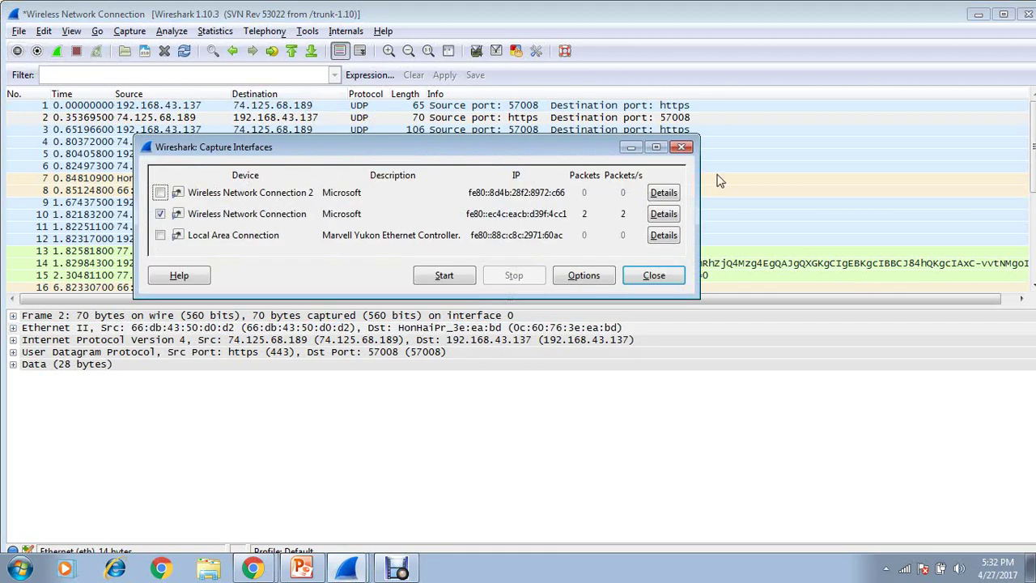
pyautogui.click(681, 147)
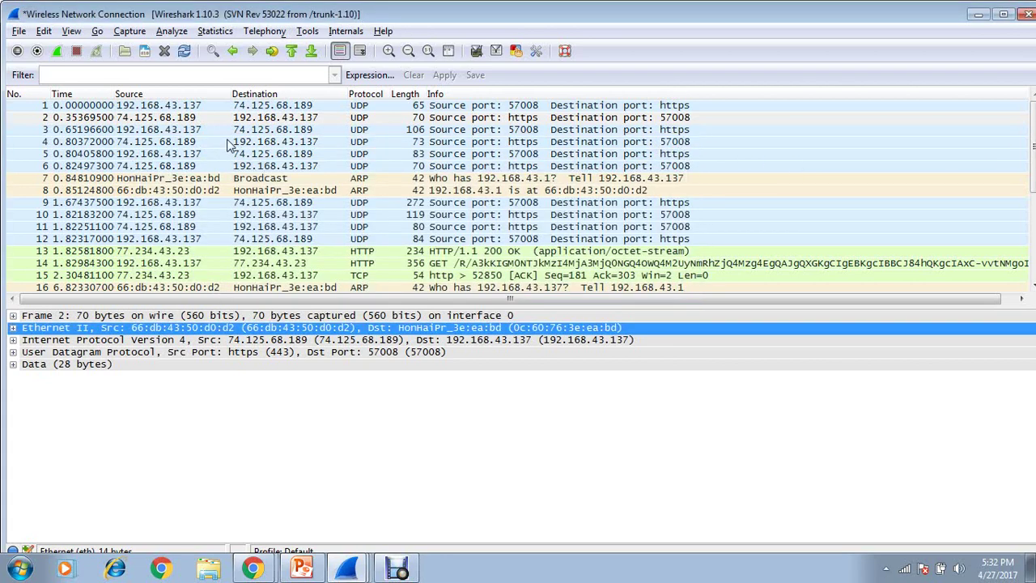
pyautogui.click(37, 52)
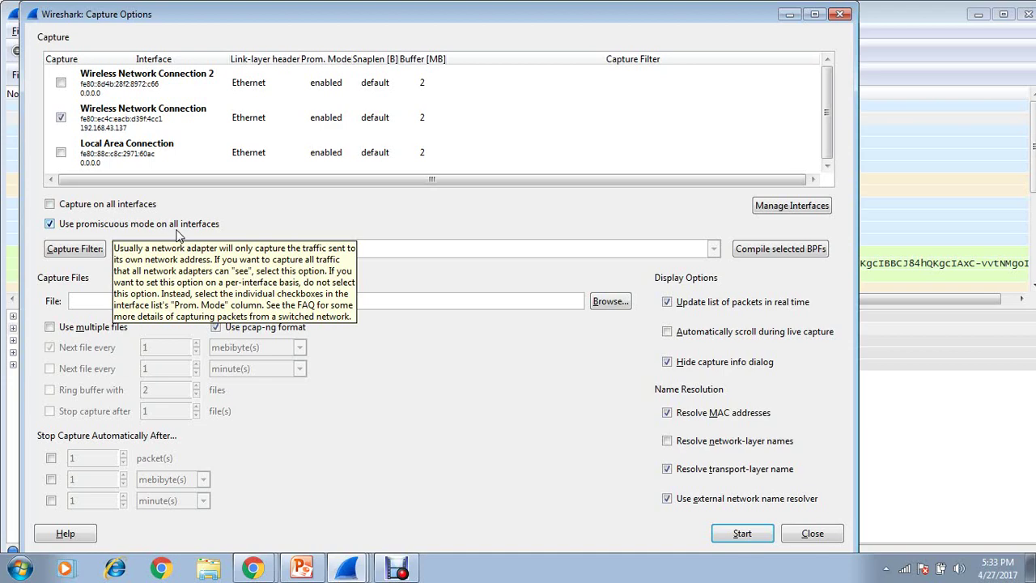
pyautogui.click(842, 16)
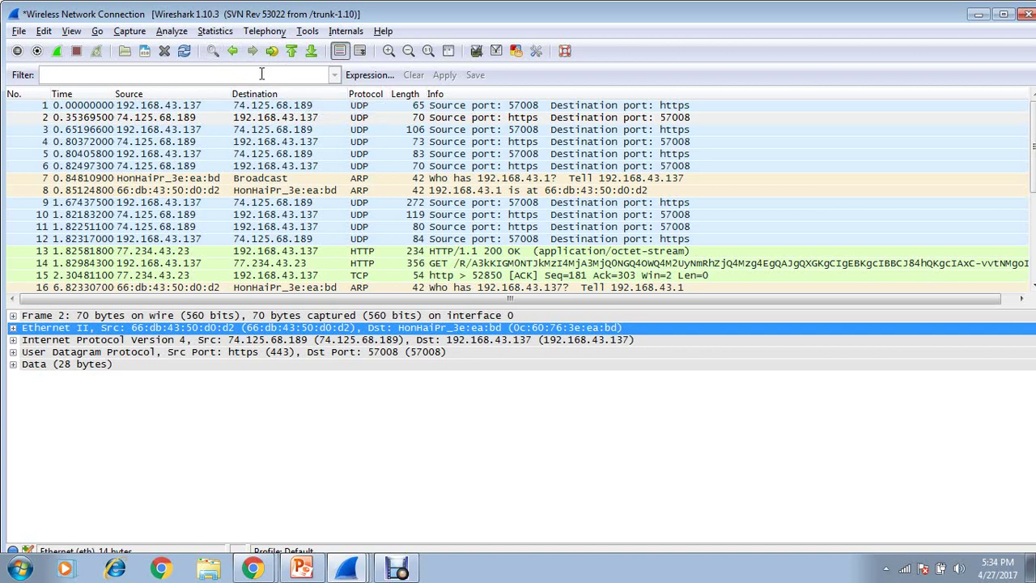
pyautogui.click(247, 154)
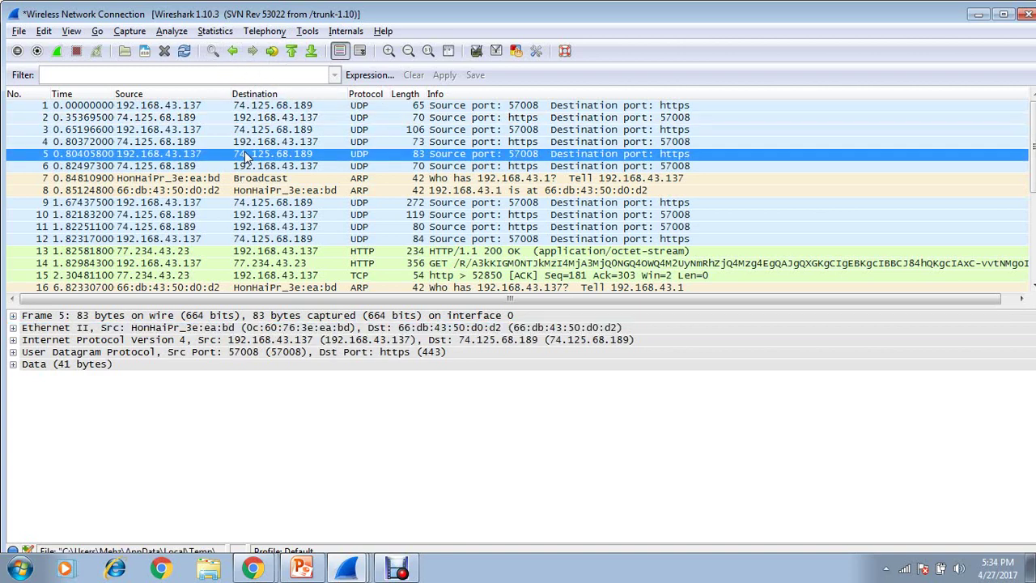
# Step: Find the next packet matching the display filter "http", searching down from the selected packet
pyautogui.click(212, 51)
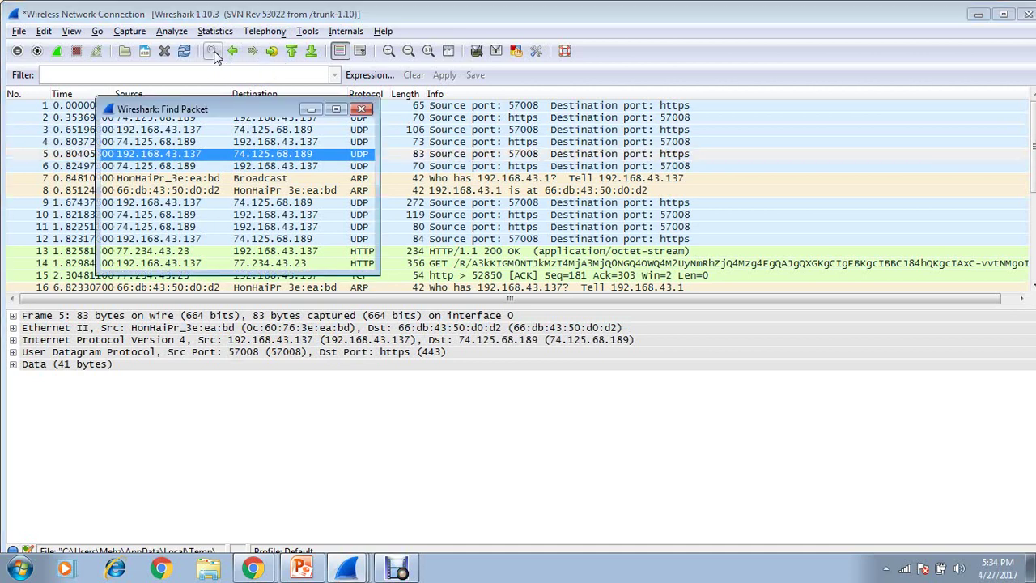
pyautogui.write('ht')
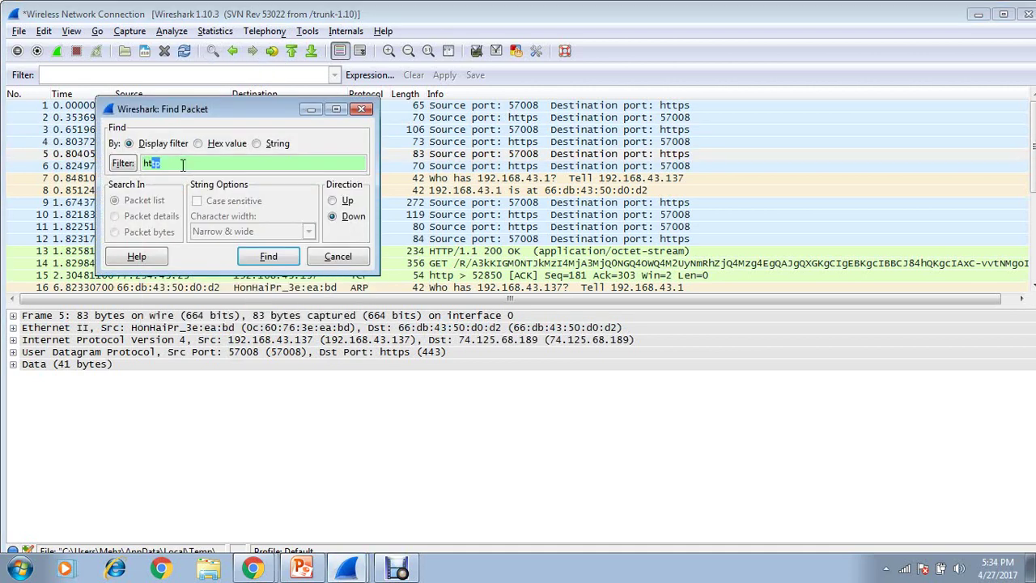
pyautogui.write('tp')
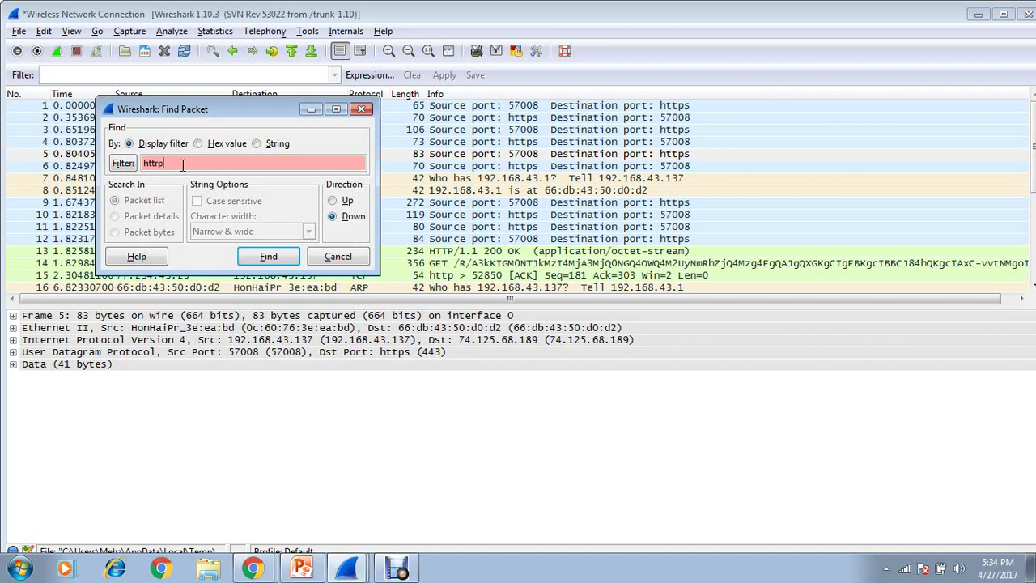
pyautogui.press('BackSpace')
pyautogui.write('p')
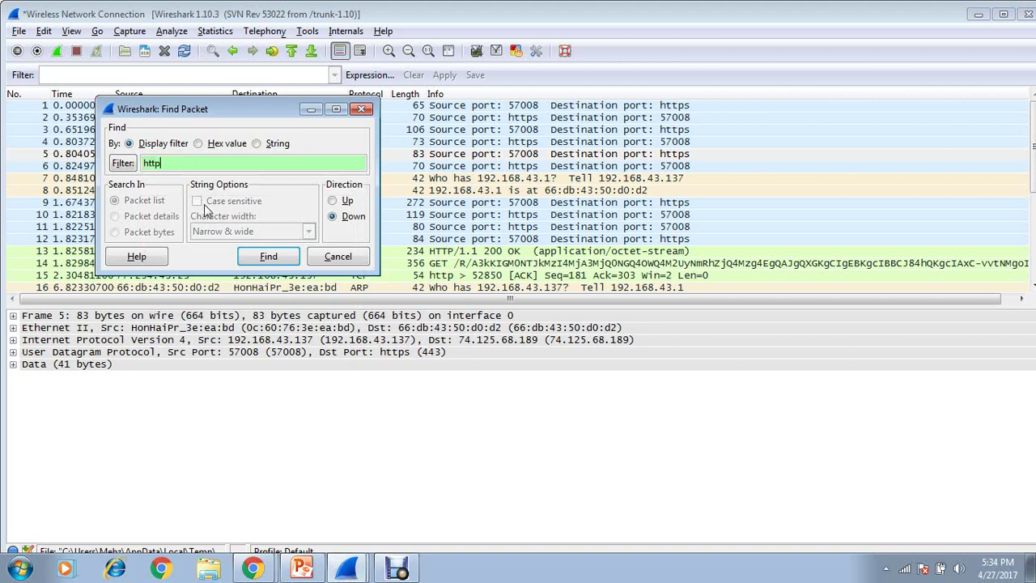
pyautogui.click(268, 256)
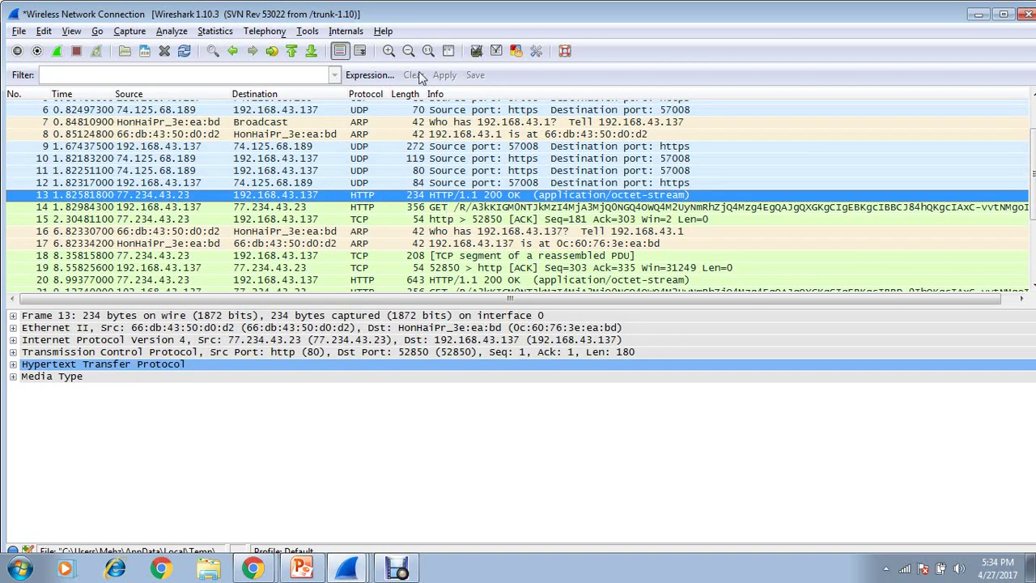
# Step: Go back and forward through the packet history, and jump to packet number 4
pyautogui.click(233, 52)
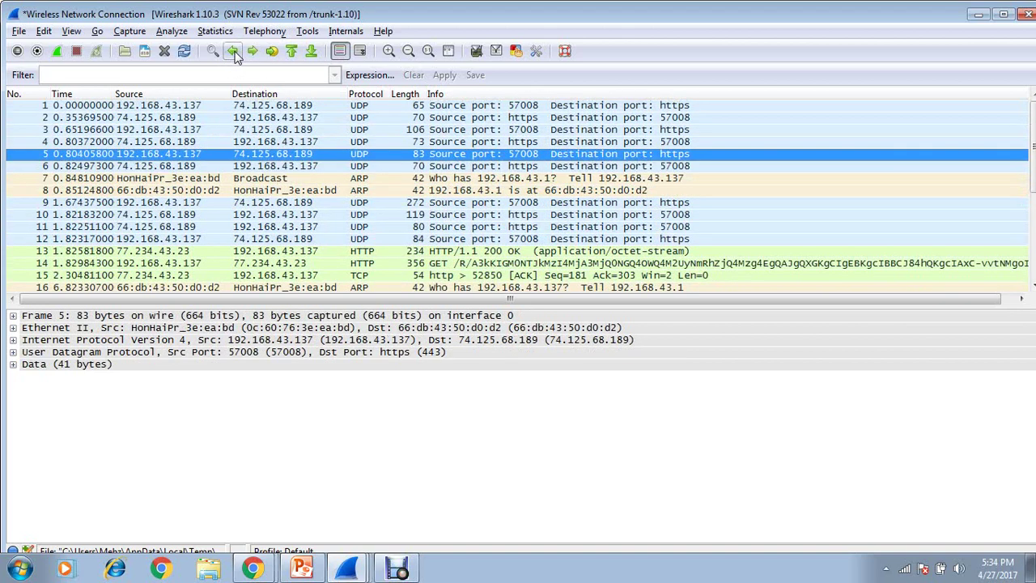
pyautogui.click(253, 52)
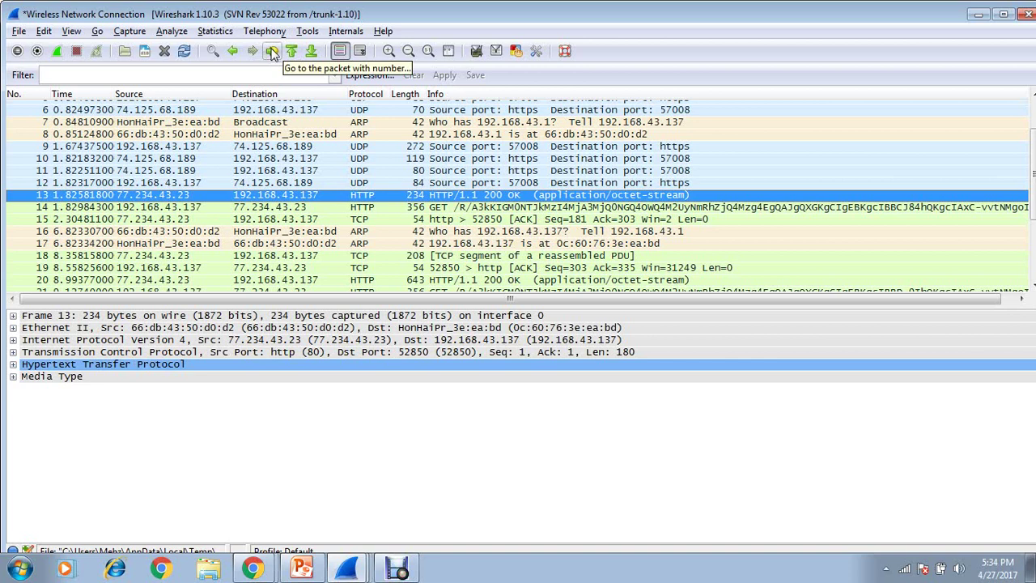
pyautogui.click(272, 52)
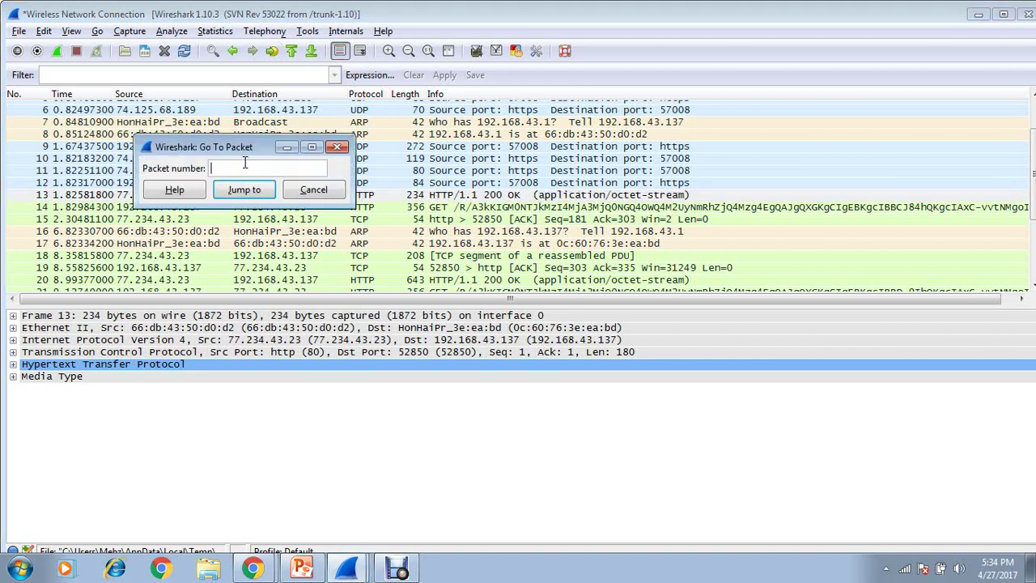
pyautogui.write('4')
pyautogui.click(244, 191)
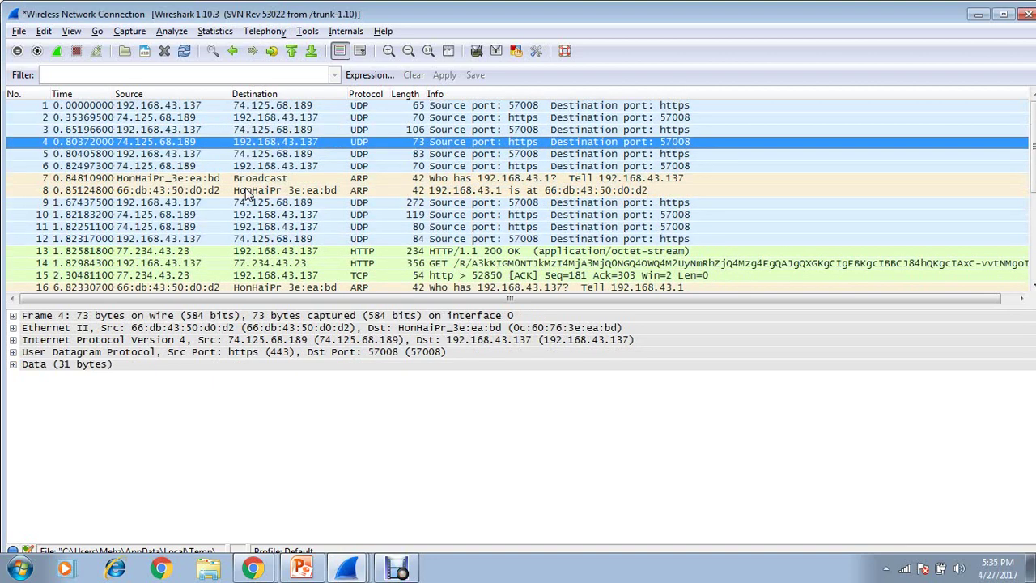
# Step: Jump to the first packet of the capture, to the last one, and back to the first
pyautogui.click(291, 52)
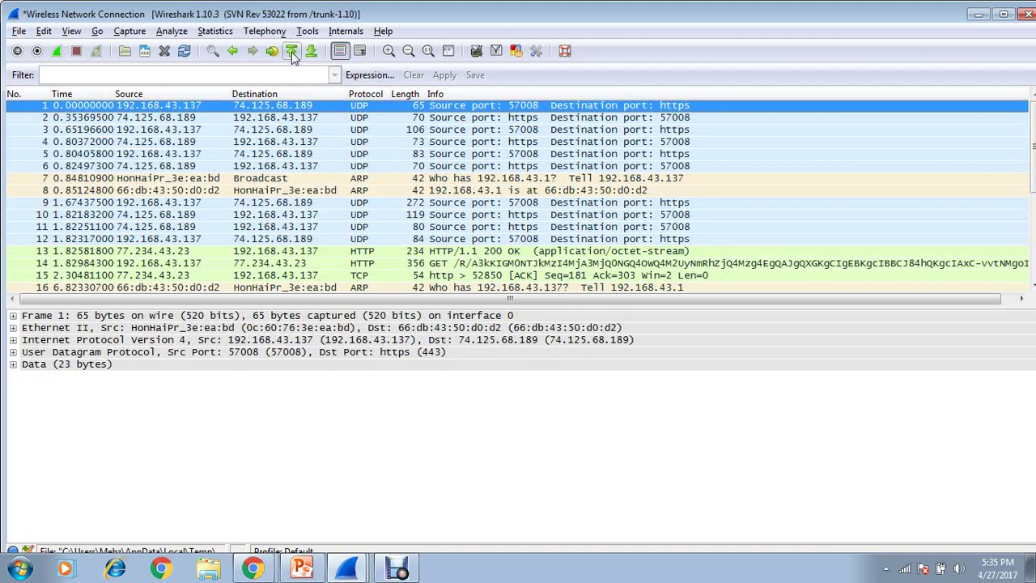
pyautogui.click(312, 54)
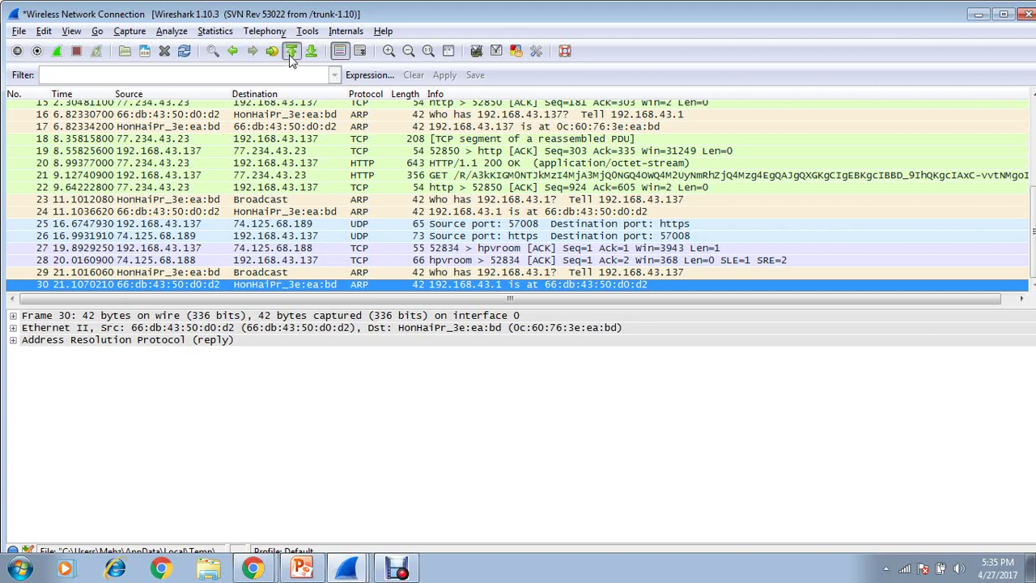
pyautogui.click(292, 56)
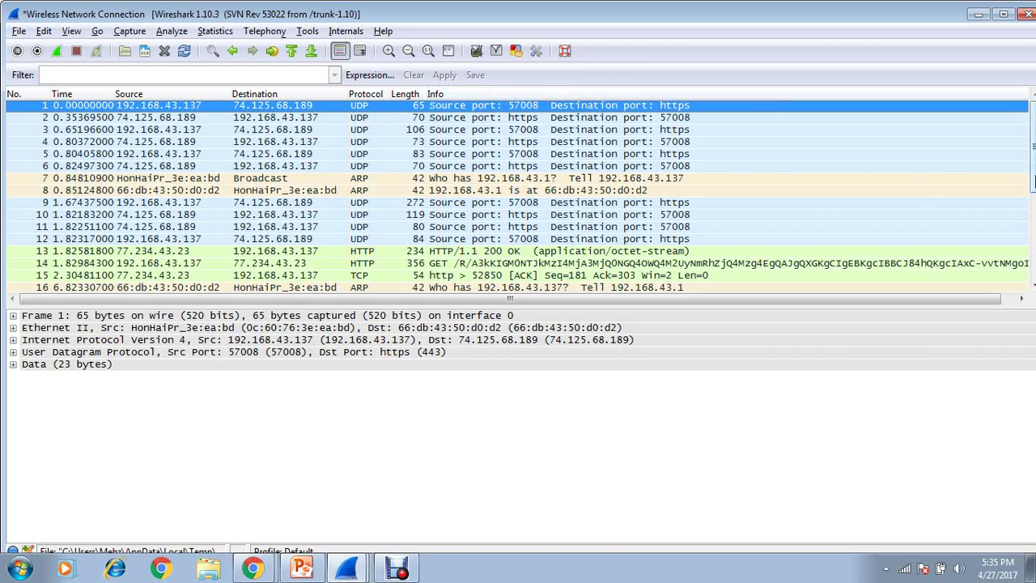
pyautogui.moveTo(1035, 181); pyautogui.dragTo(1027, 144)
# Step: Enlarge and shrink the packet text, enlarge it again, and restore it to normal size
pyautogui.click(389, 52)
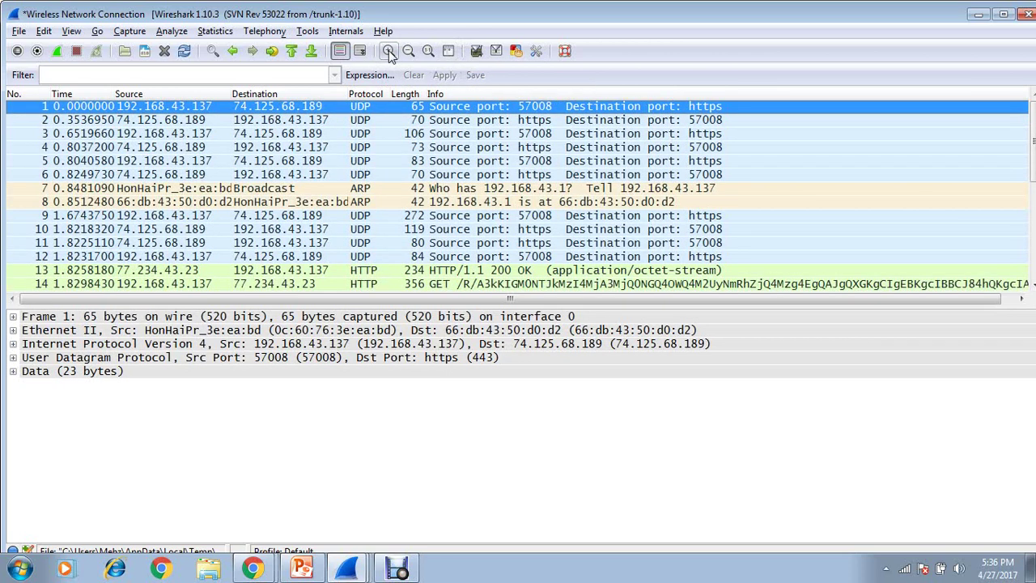
pyautogui.click(409, 51)
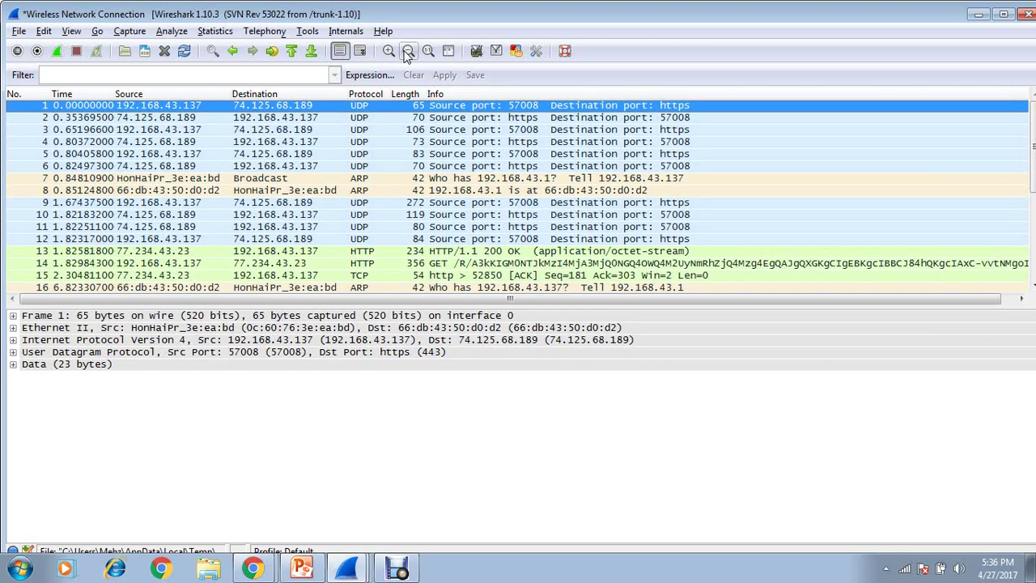
pyautogui.click(390, 51)
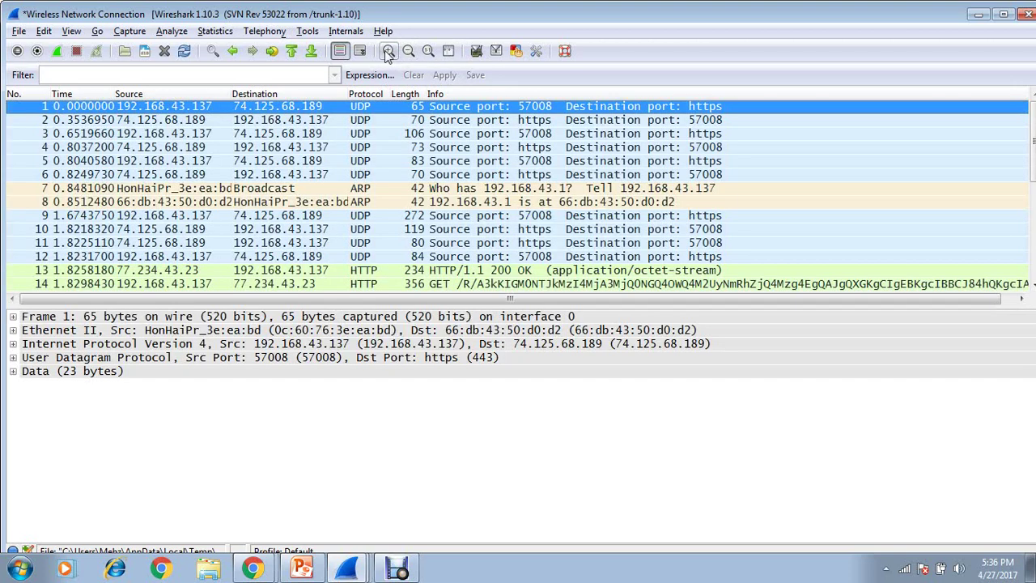
pyautogui.click(430, 51)
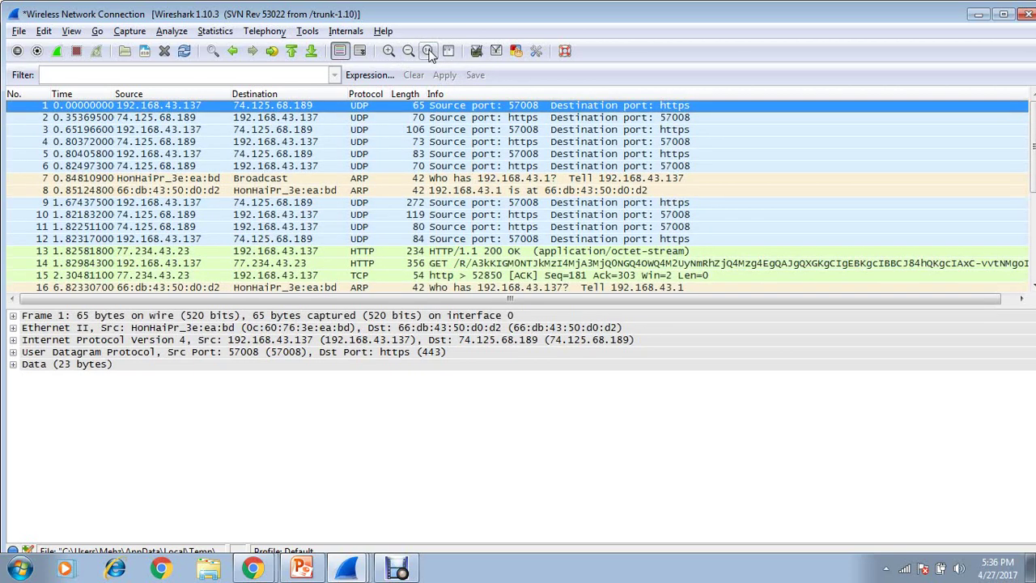
# Step: Apply the display filter "http" to the captured packets
pyautogui.click(293, 74)
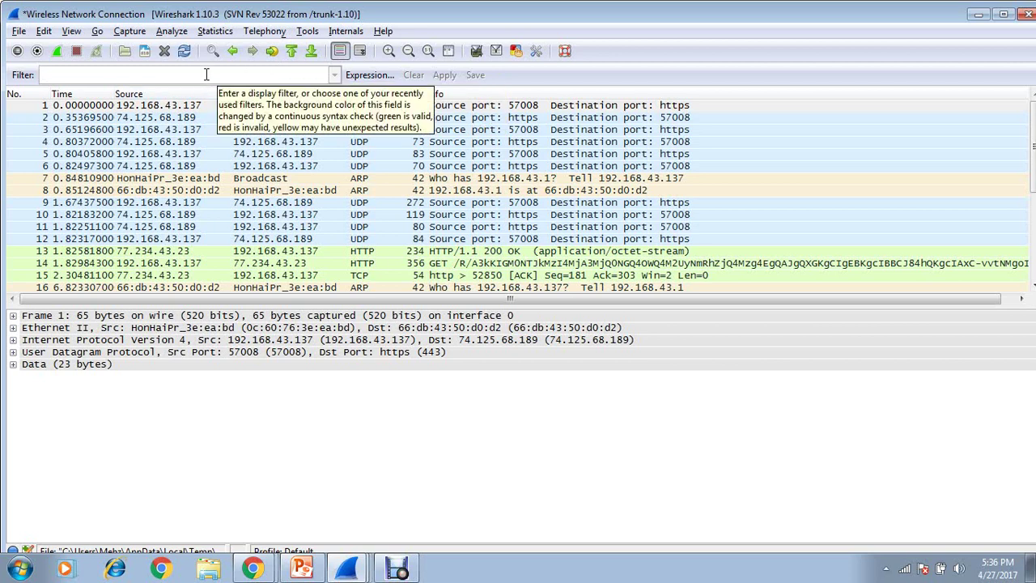
pyautogui.write('http')
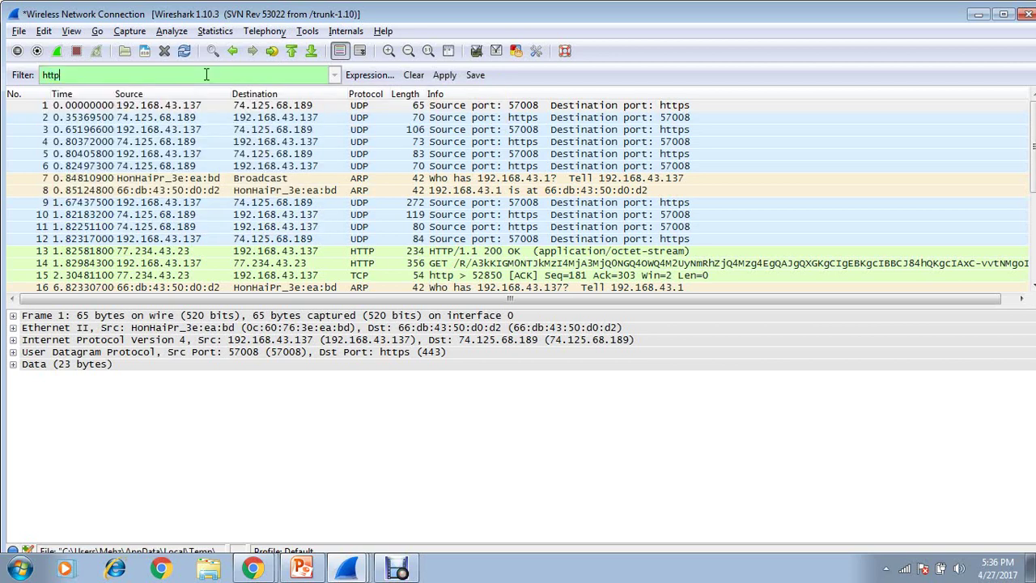
pyautogui.press('Return')
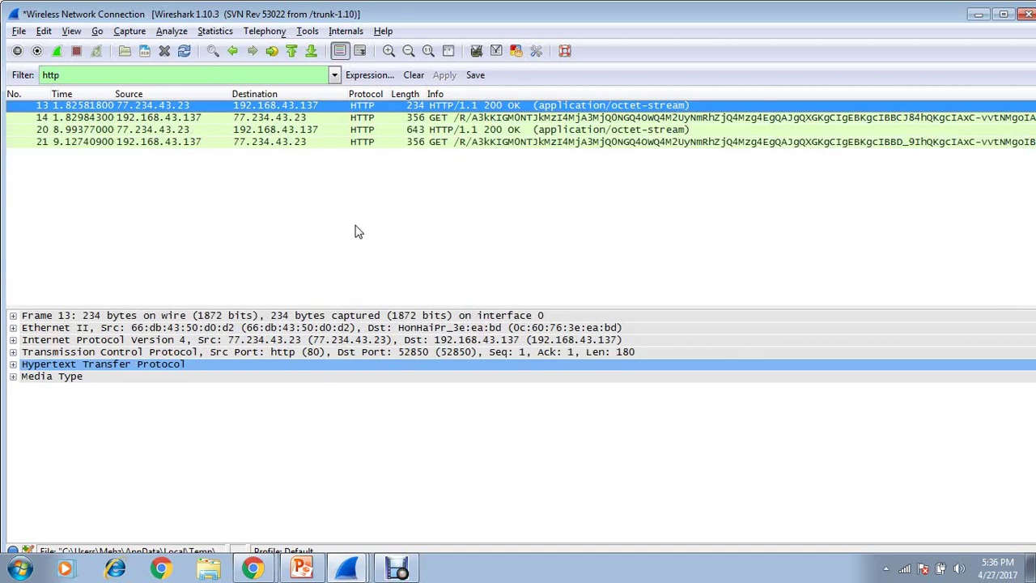
# Step: Switch to the PowerPoint presentation, advance to the Filters slide, and return to Wireshark
pyautogui.click(302, 570)
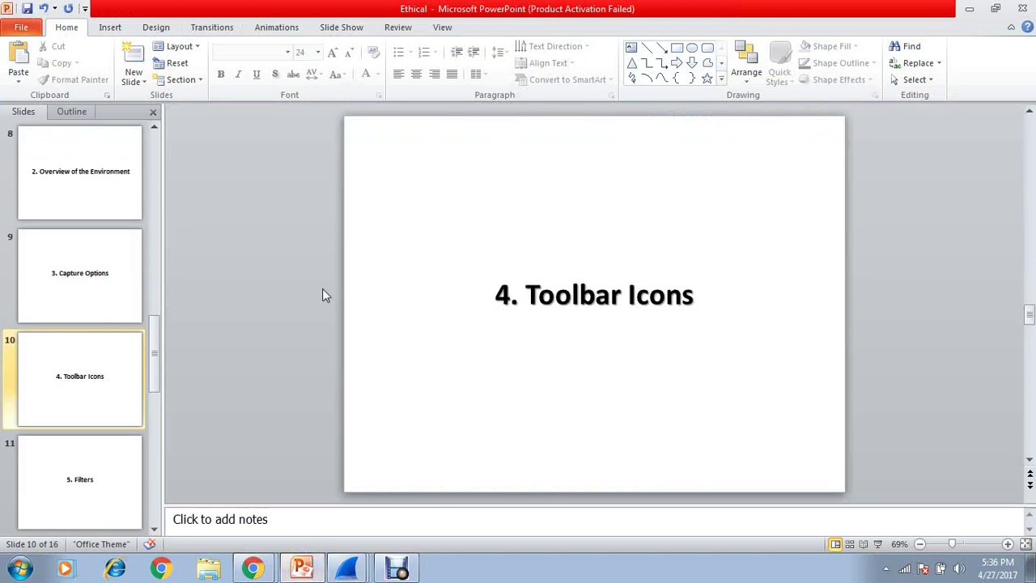
pyautogui.scroll(-1, 322, 290)
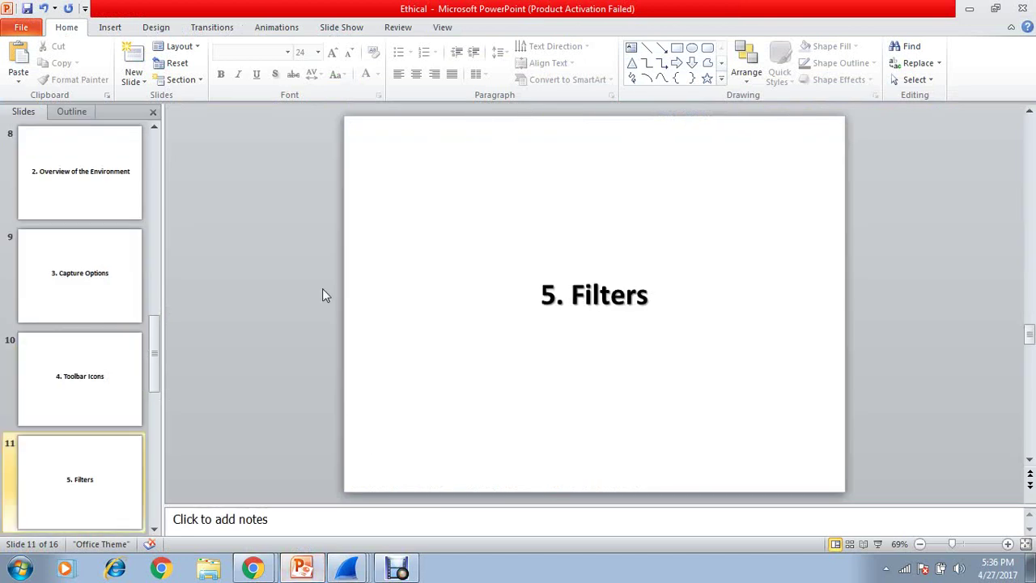
pyautogui.click(341, 572)
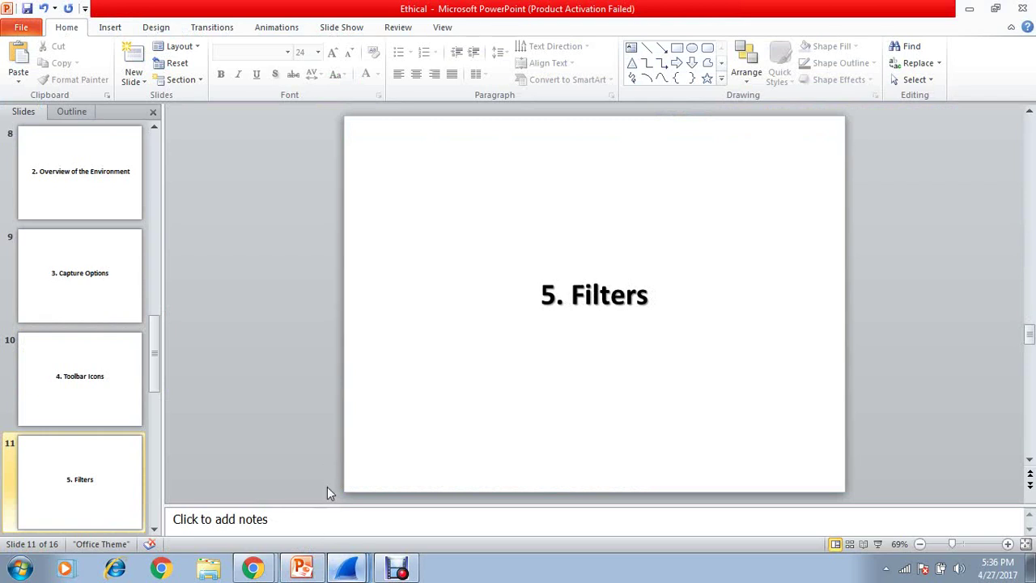
pyautogui.click(338, 567)
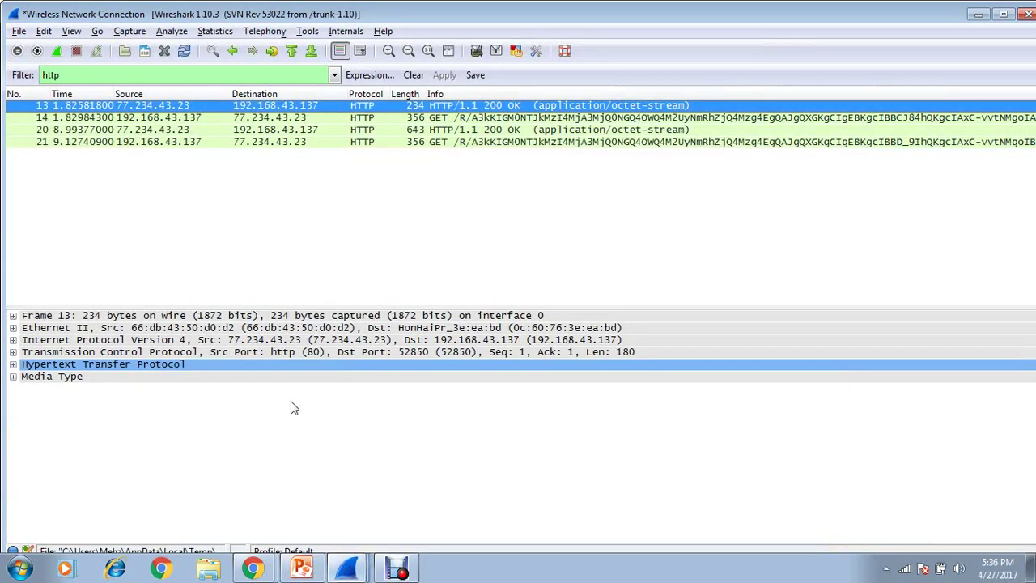
# Step: Clear the display filter, look at the capture commands, and apply the "http" filter again
pyautogui.click(411, 76)
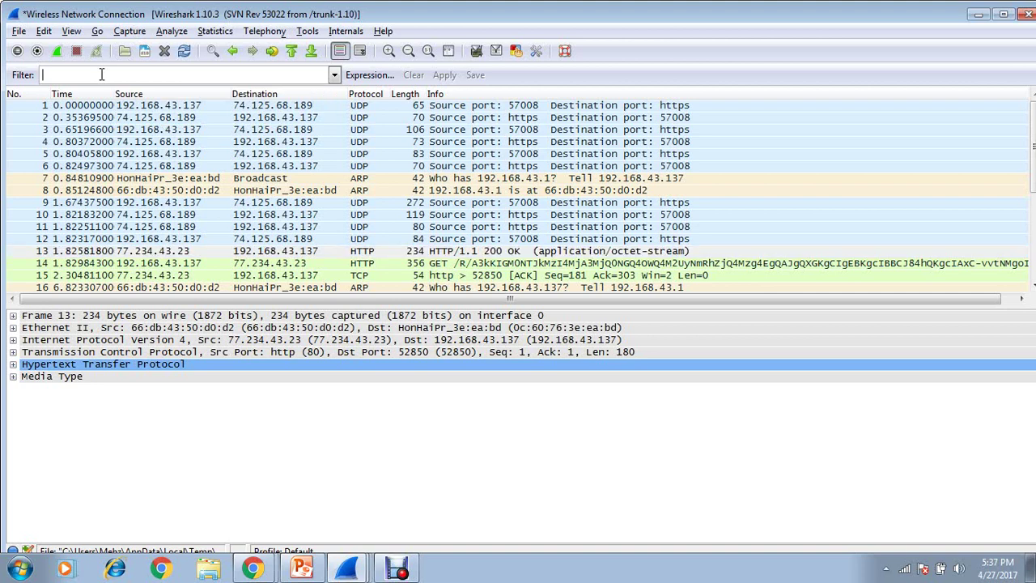
pyautogui.click(126, 32)
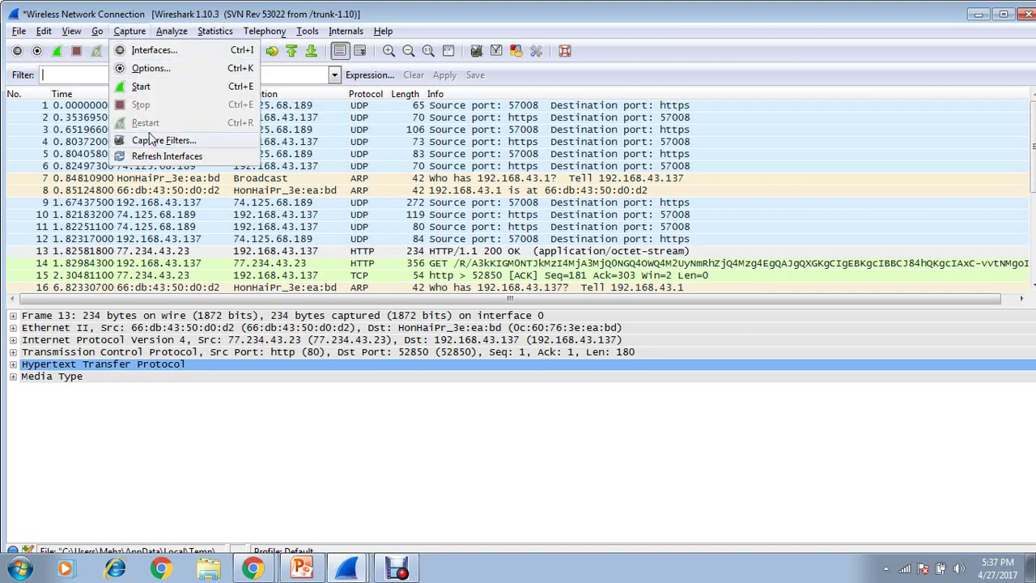
pyautogui.click(79, 79)
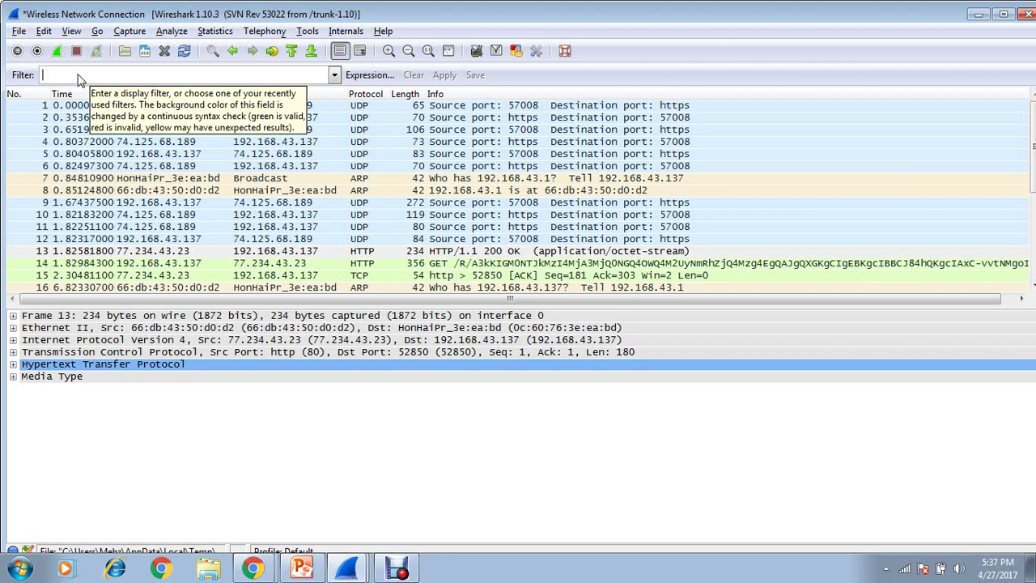
pyautogui.write('http')
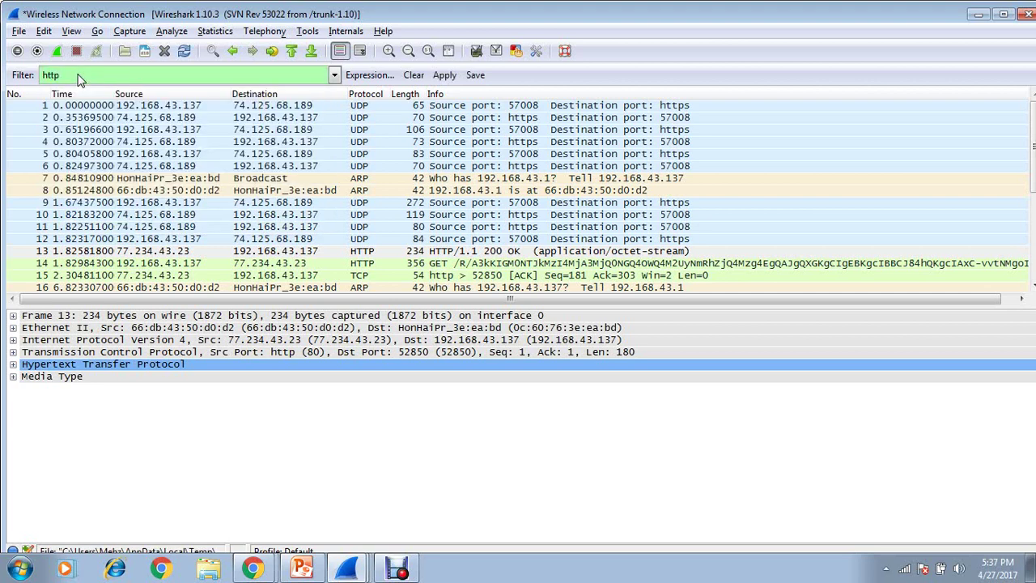
pyautogui.click(448, 75)
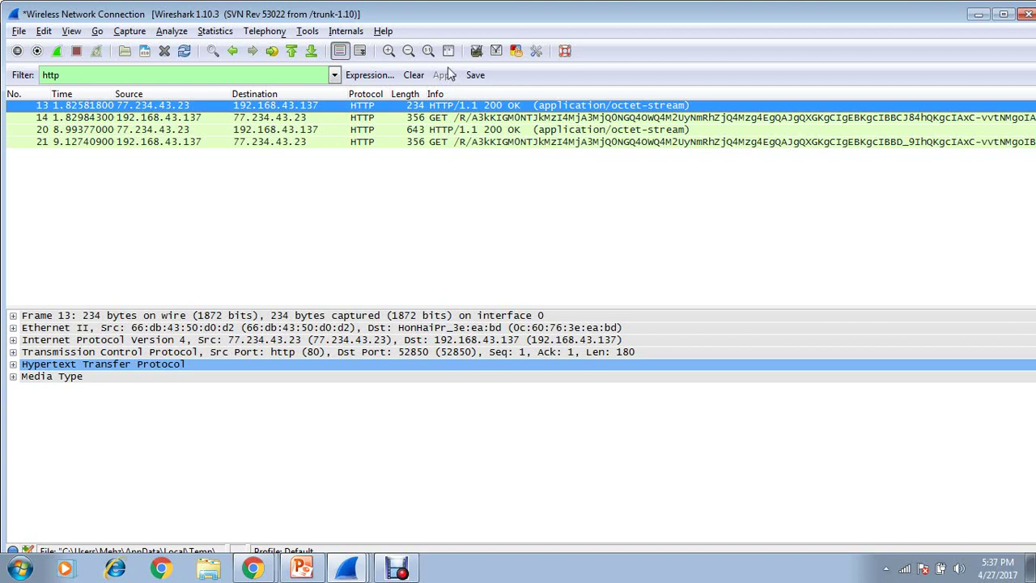
# Step: Empty the display filter and re-enter "http" gradually to view the suggested filter names
pyautogui.click(274, 71)
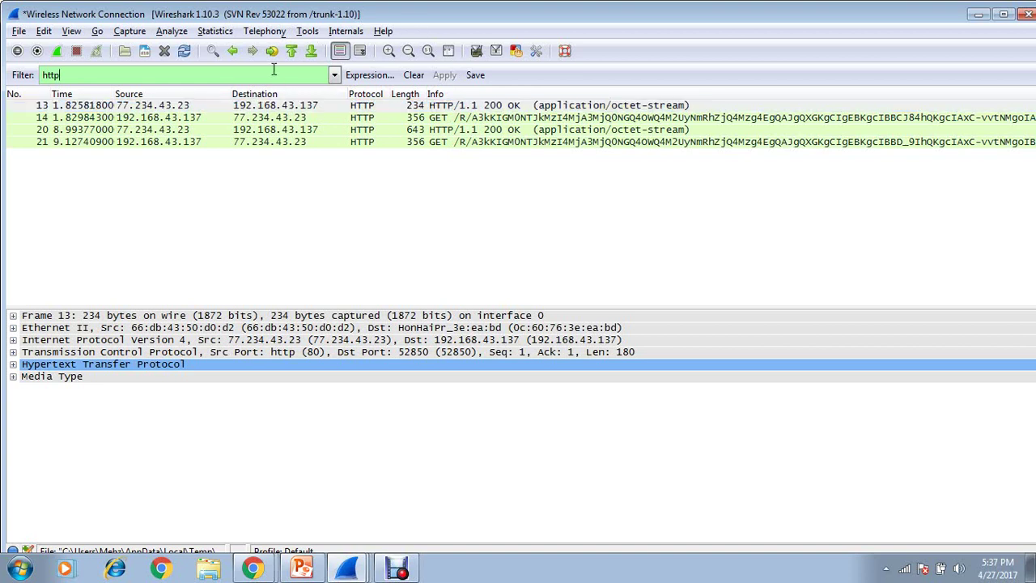
pyautogui.press('BackSpace')
pyautogui.press('BackSpace')
pyautogui.press('BackSpace')
pyautogui.press('BackSpace')
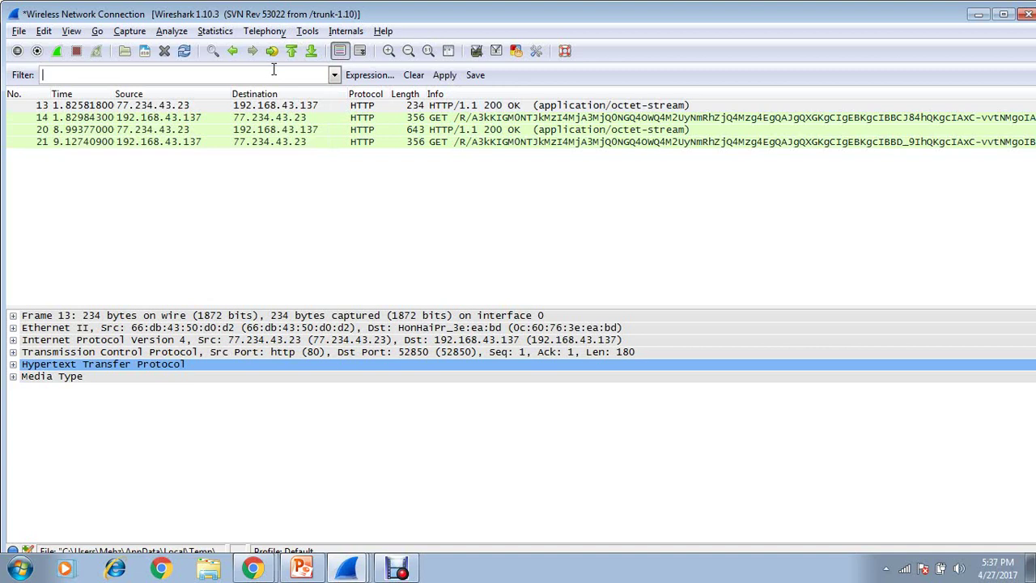
pyautogui.write('h')
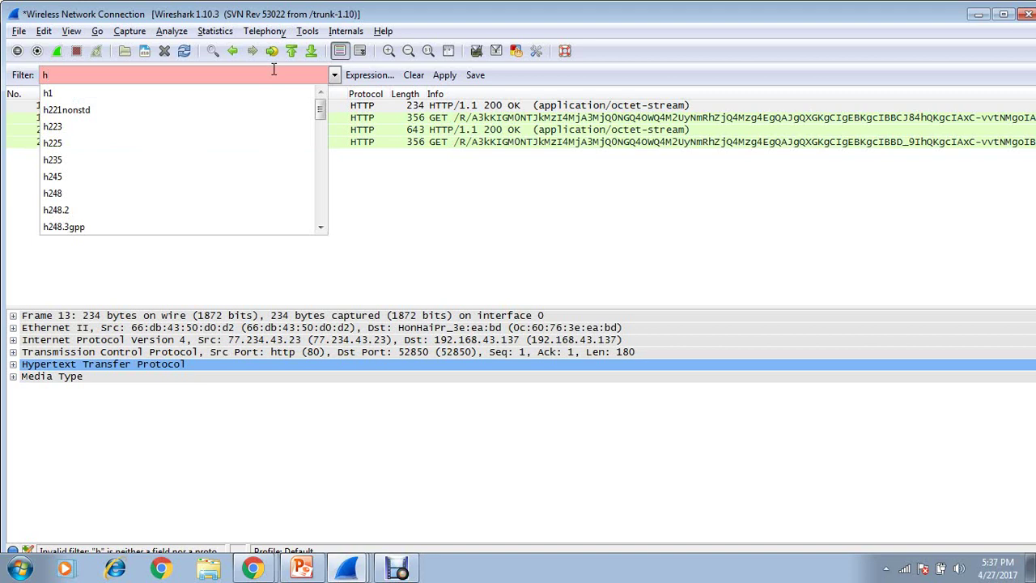
pyautogui.write('tt')
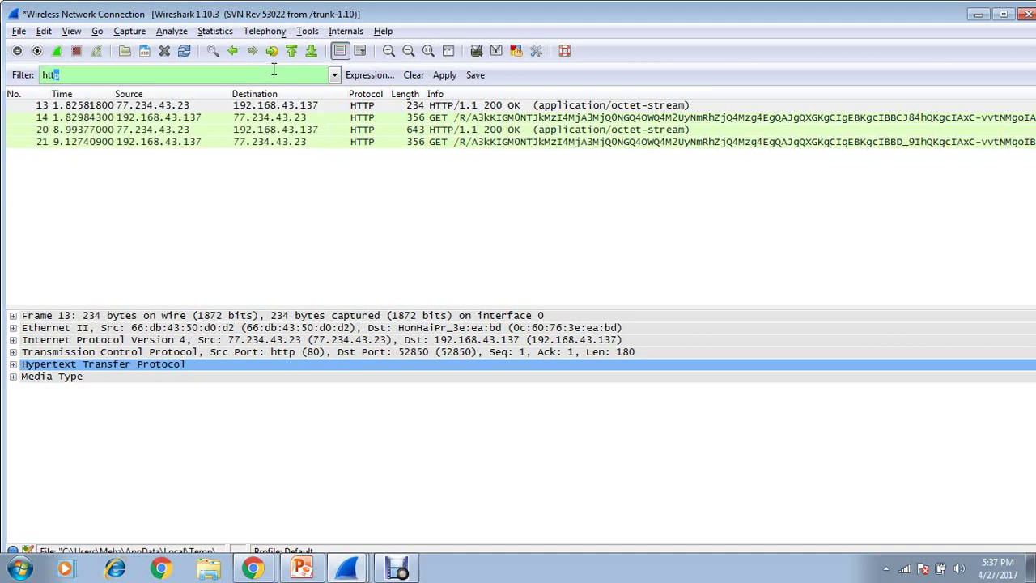
pyautogui.write('p')
# Step: Replace the display filter text with http.request.method="GET", entering it gradually to view the suggested field names
pyautogui.press('BackSpace')
pyautogui.press('BackSpace')
pyautogui.press('BackSpace')
pyautogui.press('BackSpace')
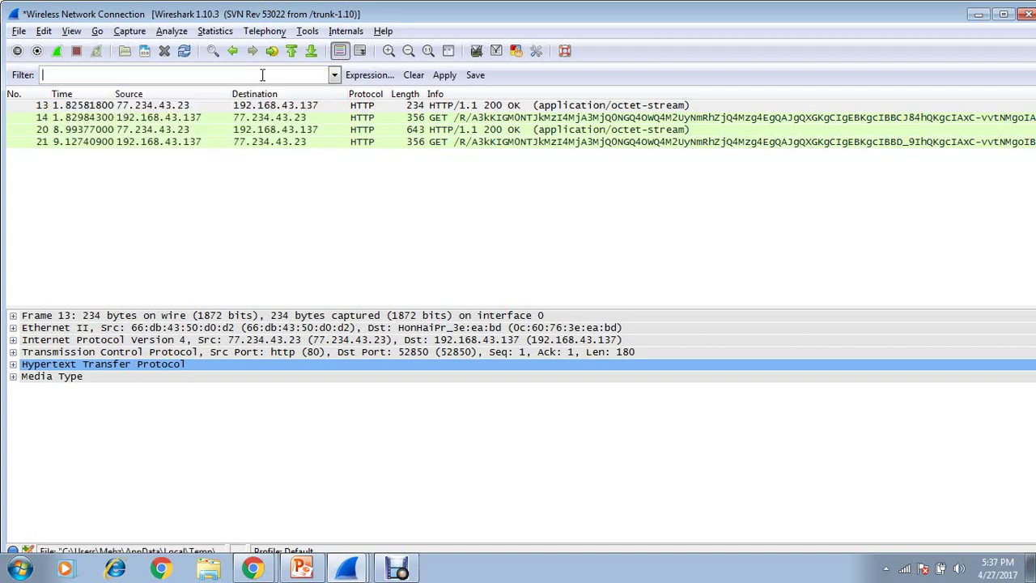
pyautogui.write('http')
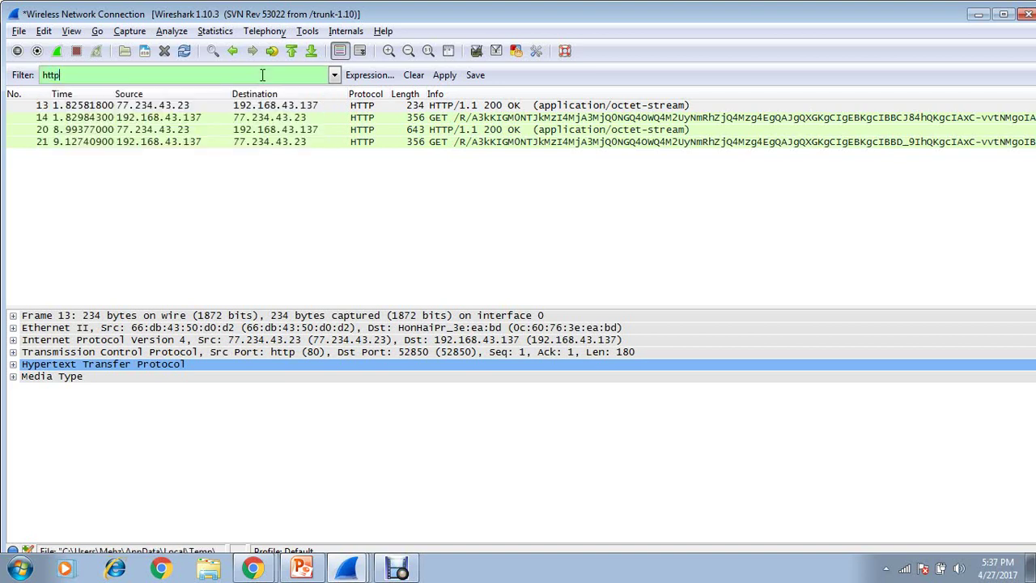
pyautogui.write('.')
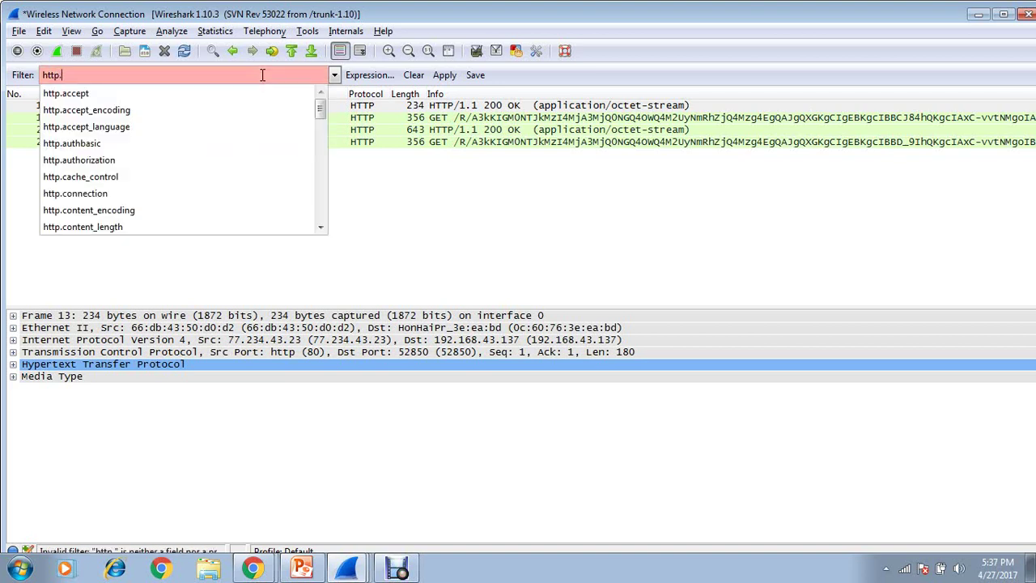
pyautogui.write('request.')
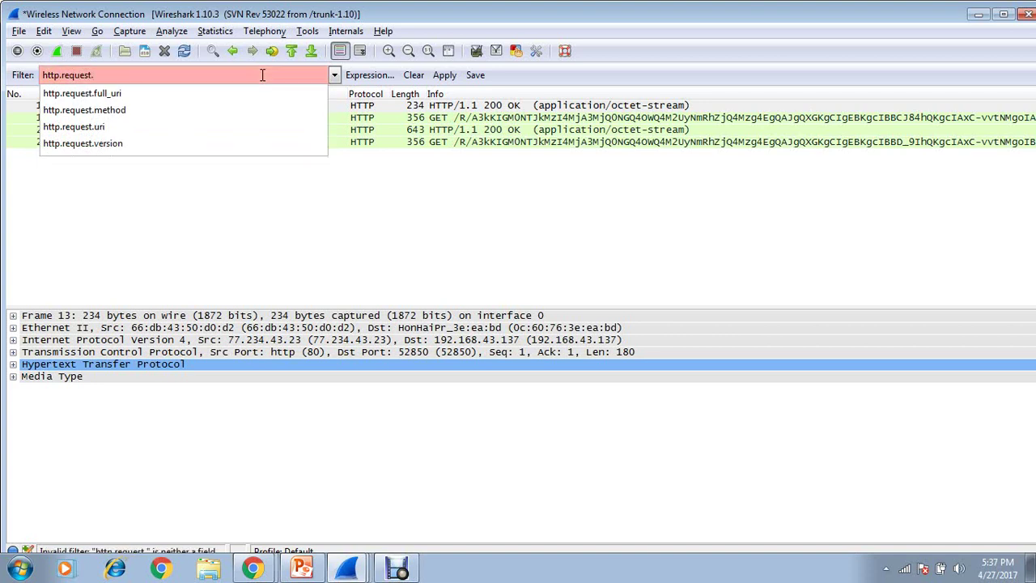
pyautogui.write('method')
pyautogui.write('="g')
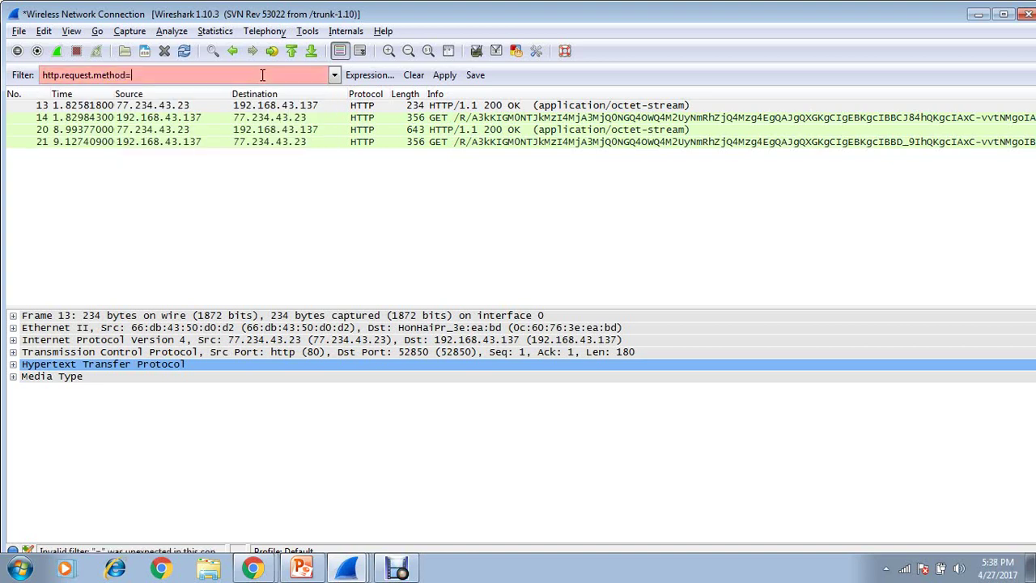
pyautogui.press('BackSpace')
pyautogui.write('GET"')
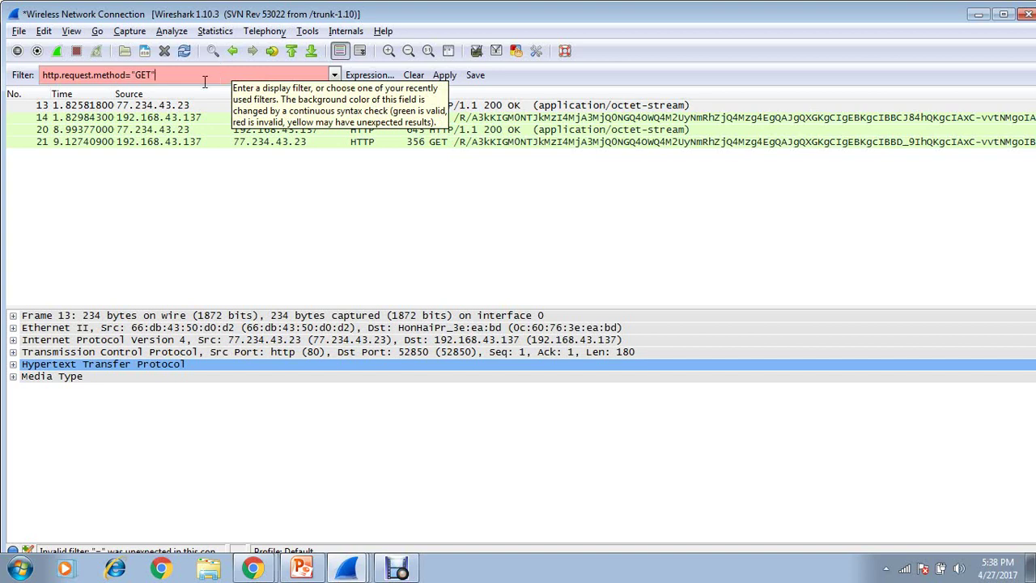
# Step: Correct the filter's operator to == so it reads http.request.method=="GET", and apply it
pyautogui.click(133, 75)
pyautogui.write('=')
pyautogui.press('Right')
pyautogui.press('Right')
pyautogui.press('Right')
pyautogui.press('Right')
pyautogui.press('Right')
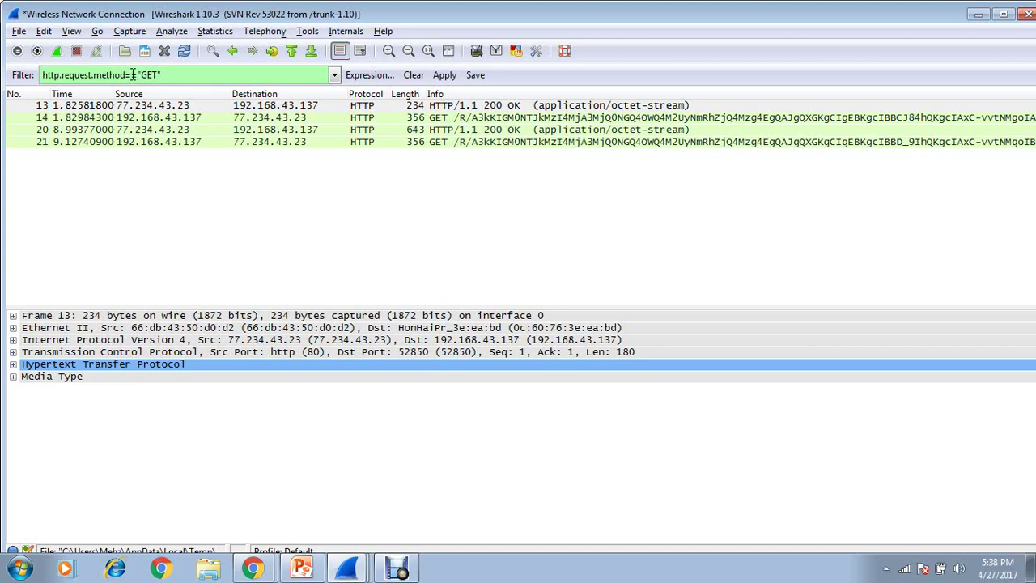
pyautogui.click(444, 77)
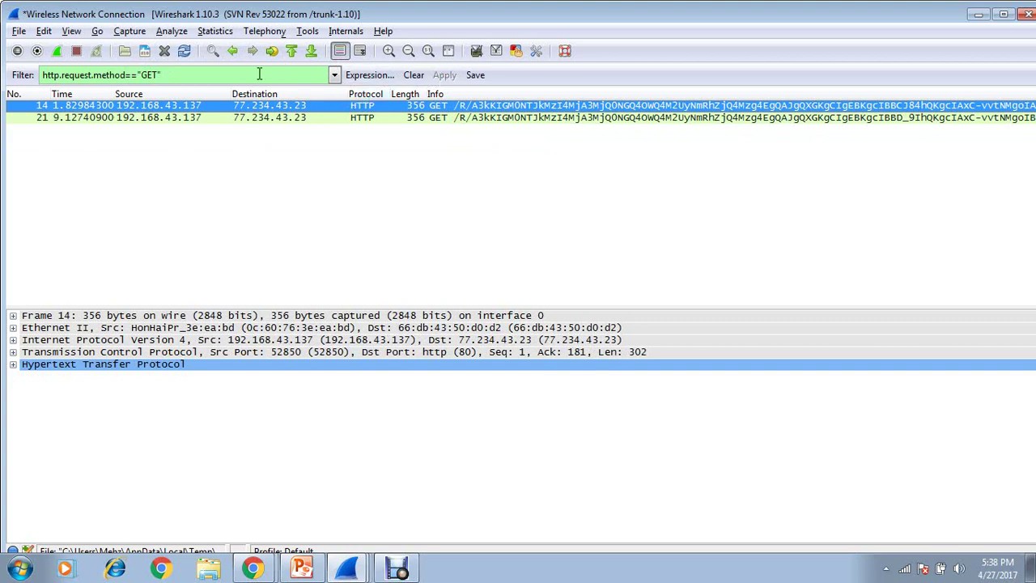
# Step: Open the filter expression builder, browse its protocol field names and relations, and close it without adding an expression
pyautogui.click(185, 73)
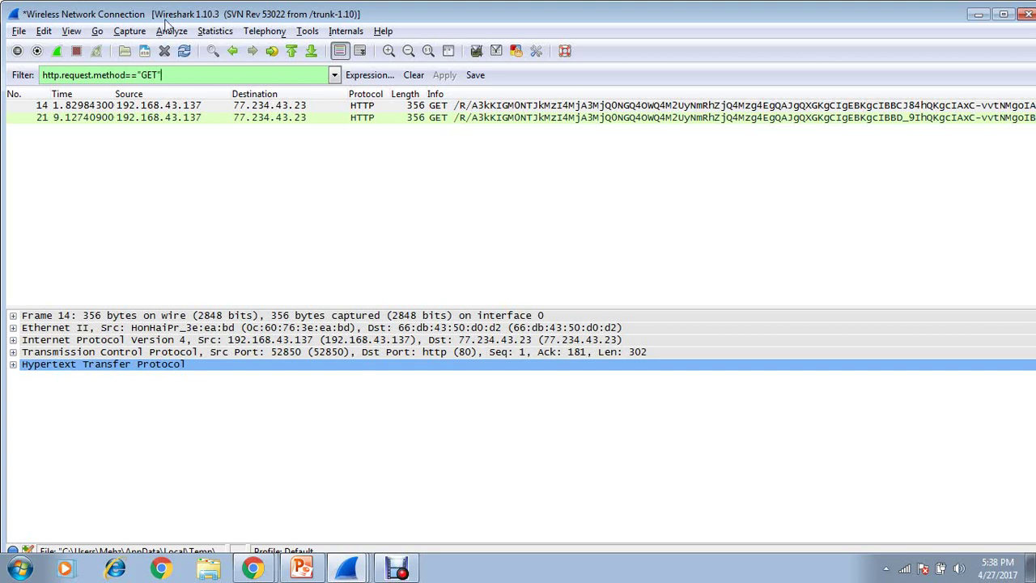
pyautogui.click(364, 78)
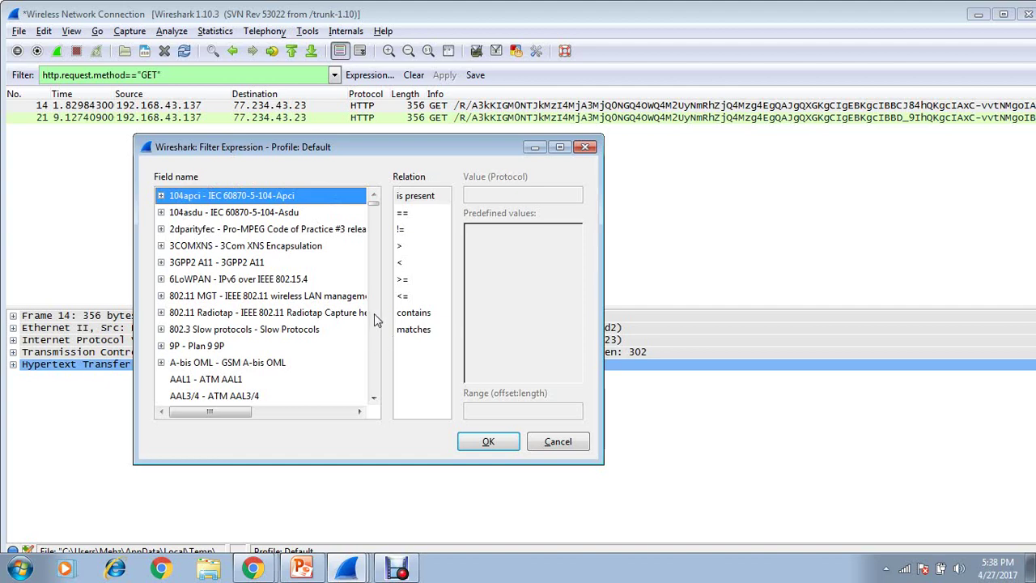
pyautogui.scroll(-15, 374, 320)
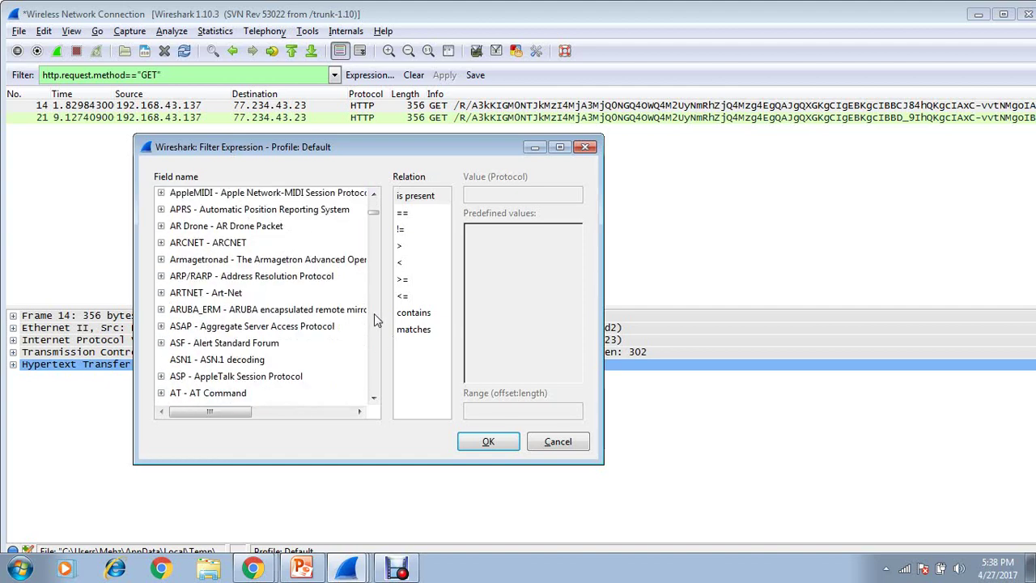
pyautogui.scroll(-15, 374, 319)
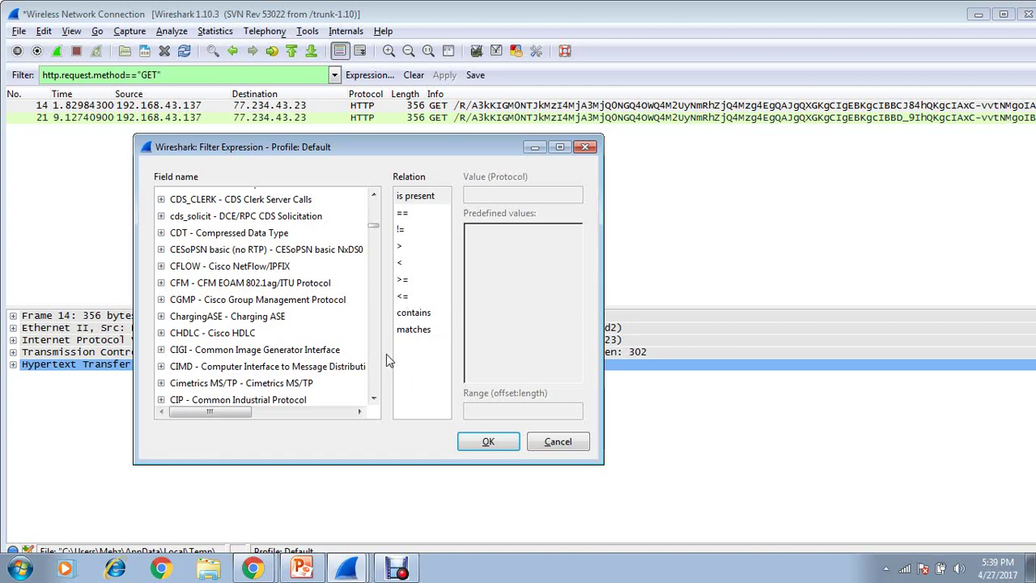
pyautogui.moveTo(373, 233); pyautogui.dragTo(375, 289)
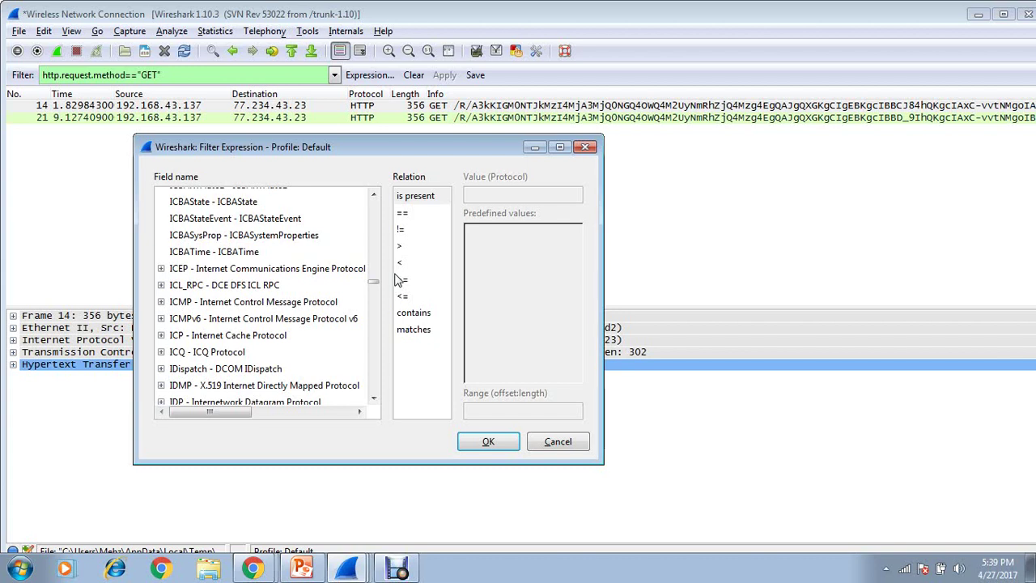
pyautogui.click(586, 149)
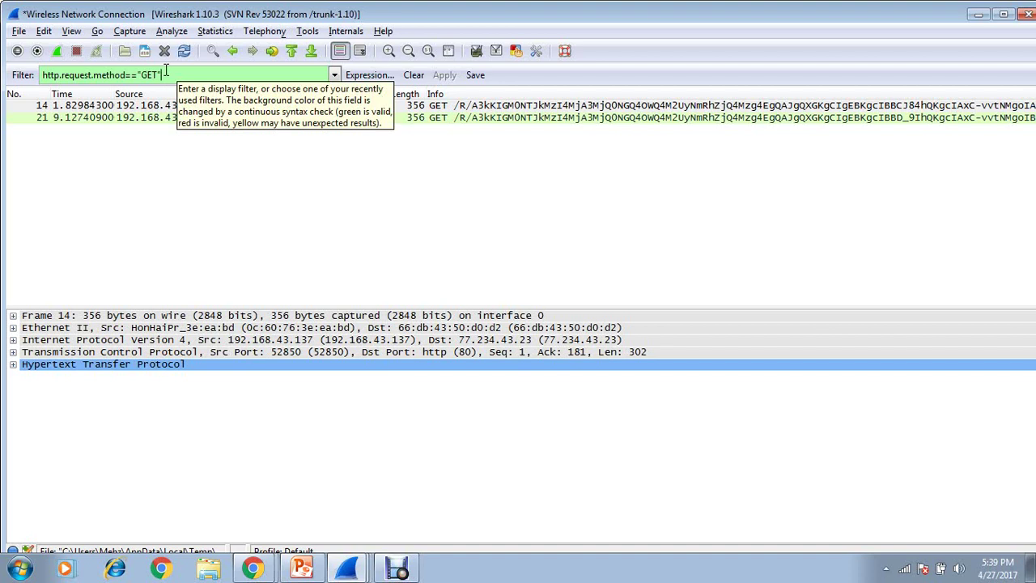
# Step: Enclose the http.request.method=="GET" filter in parentheses
pyautogui.write(')')
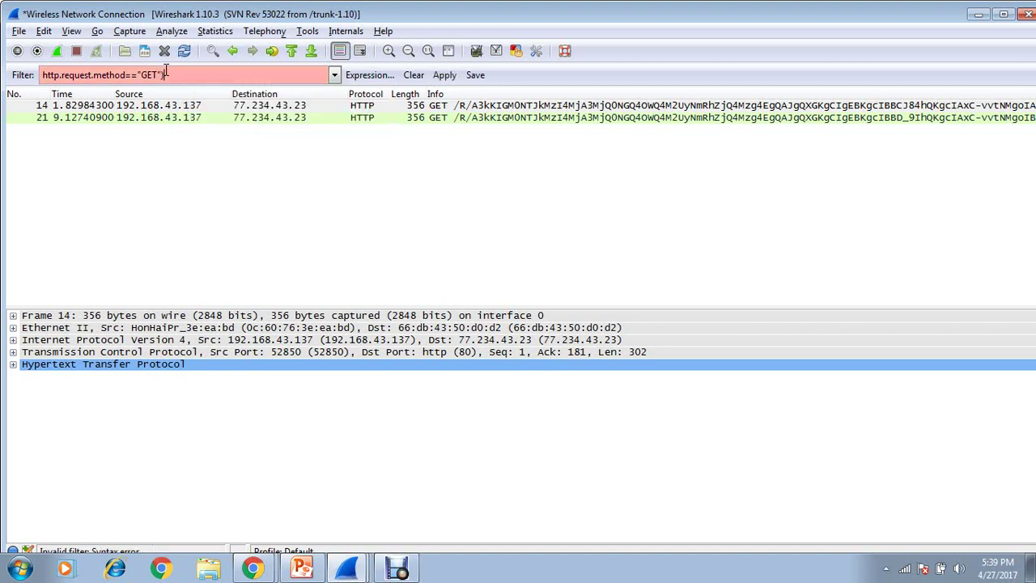
pyautogui.press('Left')
pyautogui.press('Left')
pyautogui.press('Home')
pyautogui.write('(')
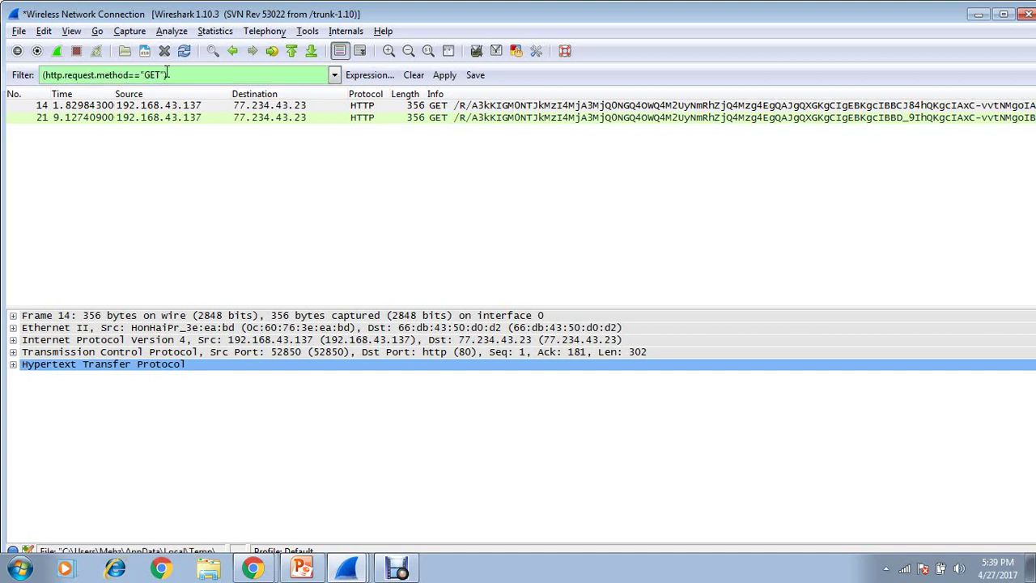
# Step: Copy the parenthesised GET condition and append the copy to the filter after an || operator
pyautogui.hotkey('ctrl', 'a')
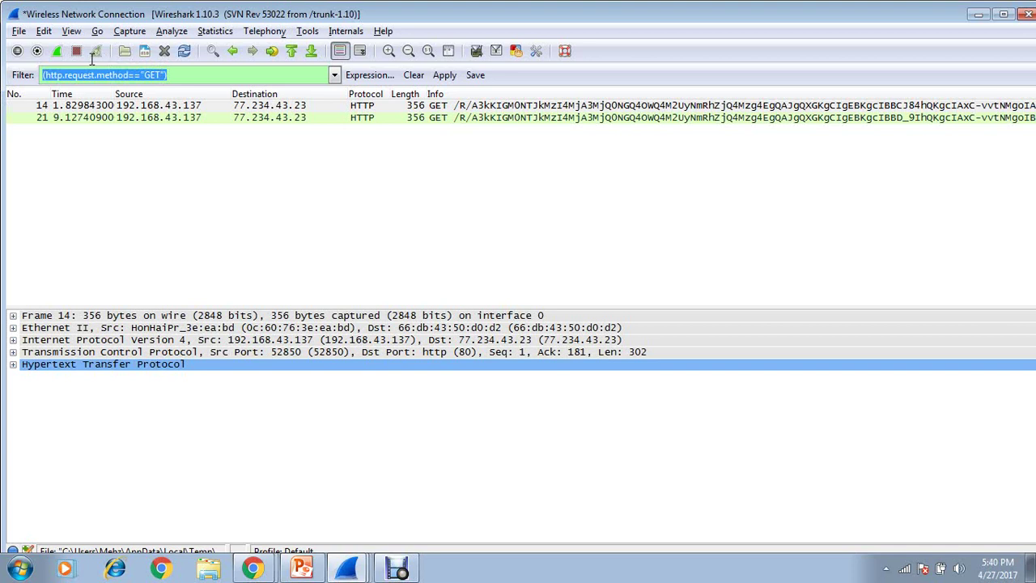
pyautogui.rightClick(98, 72)
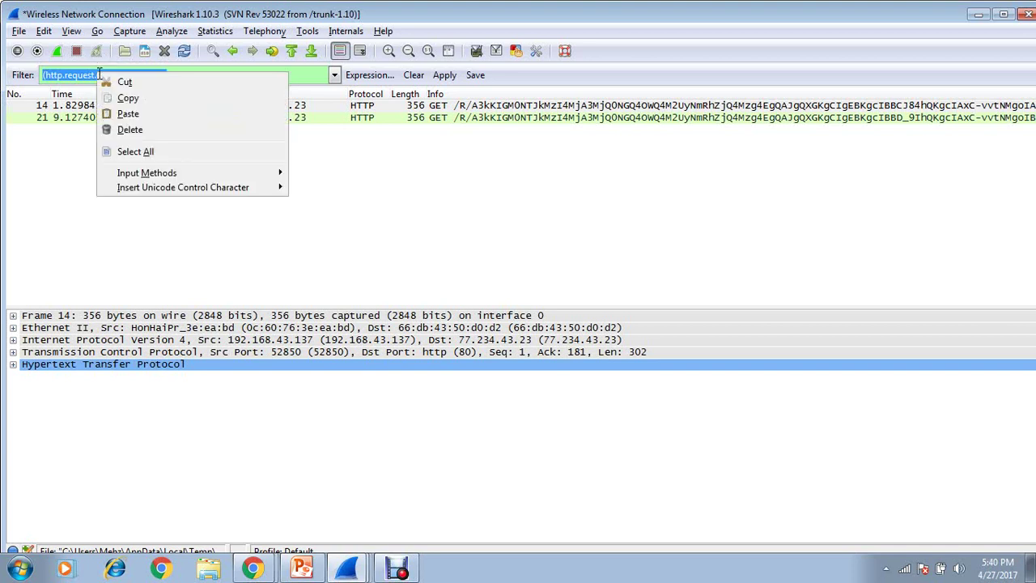
pyautogui.click(118, 98)
pyautogui.click(173, 73)
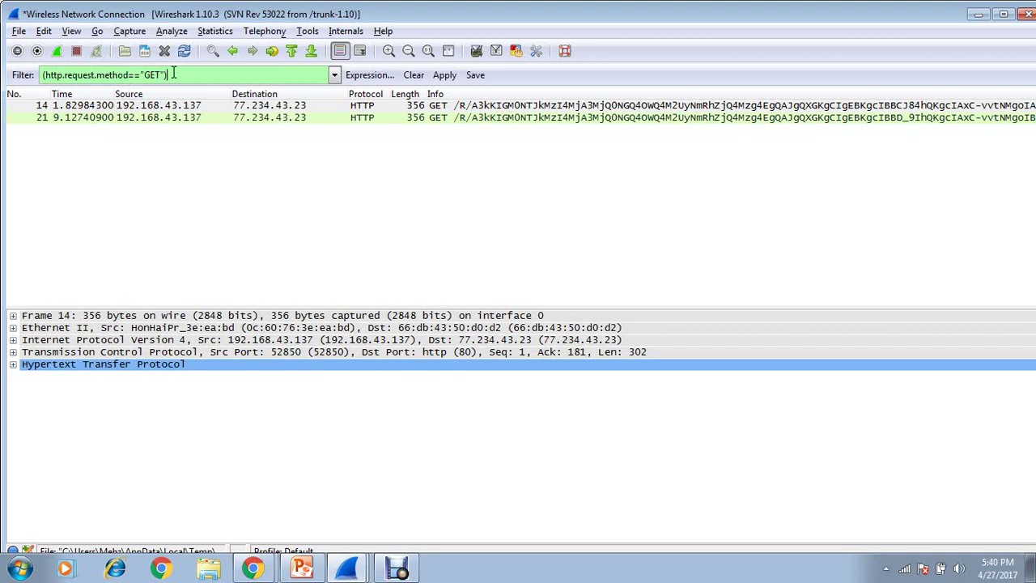
pyautogui.write('||')
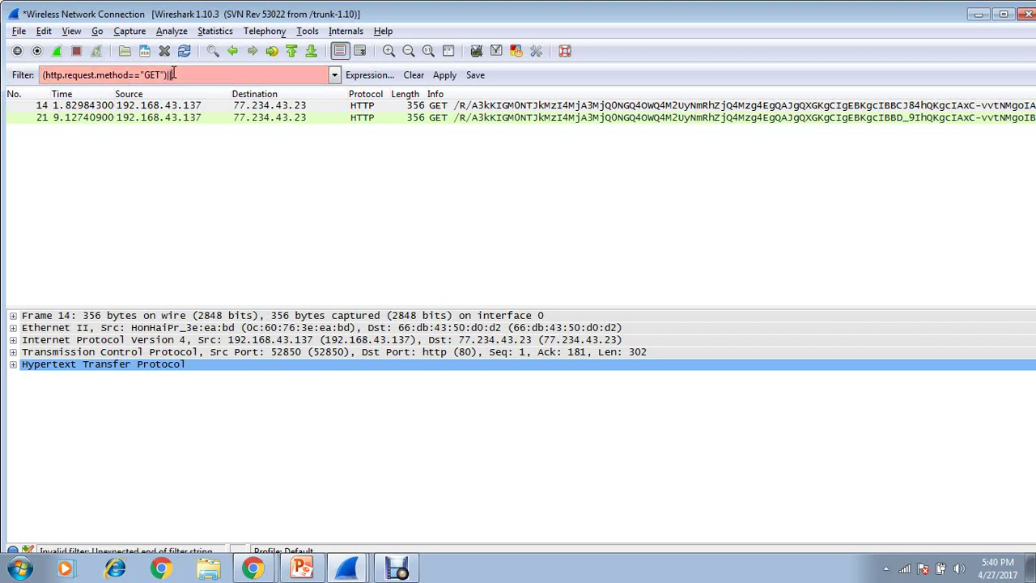
pyautogui.rightClick(176, 72)
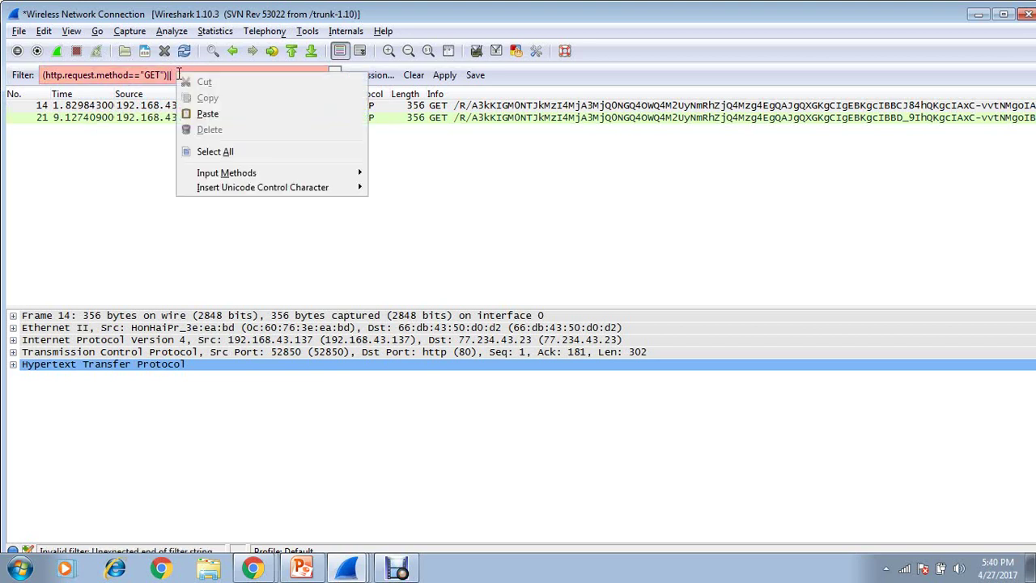
pyautogui.click(203, 113)
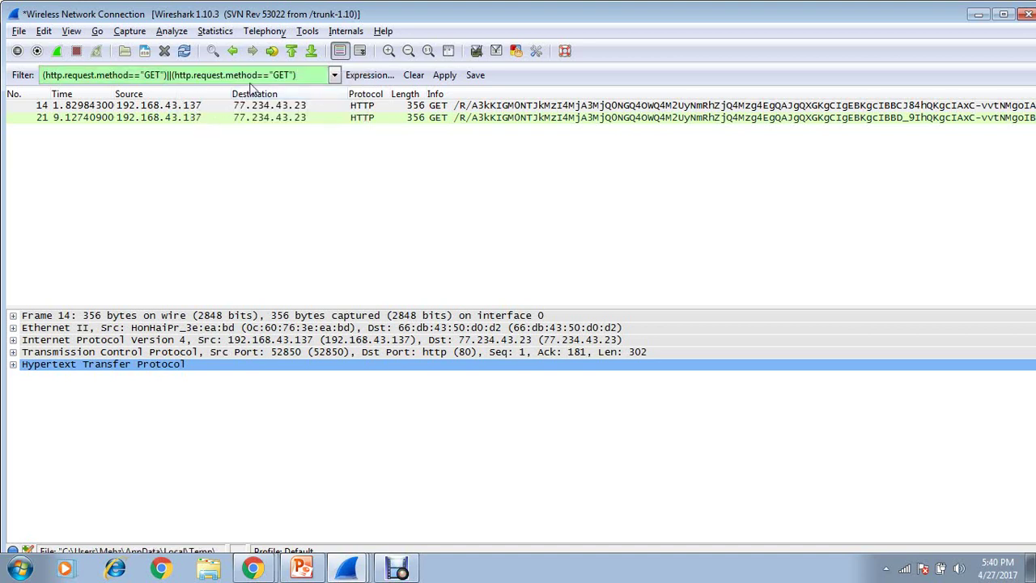
# Step: Change the second condition's method to POST and apply the combined filter
pyautogui.click(289, 75)
pyautogui.press('BackSpace')
pyautogui.press('BackSpace')
pyautogui.press('BackSpace')
pyautogui.write('POST')
pyautogui.press('Return')
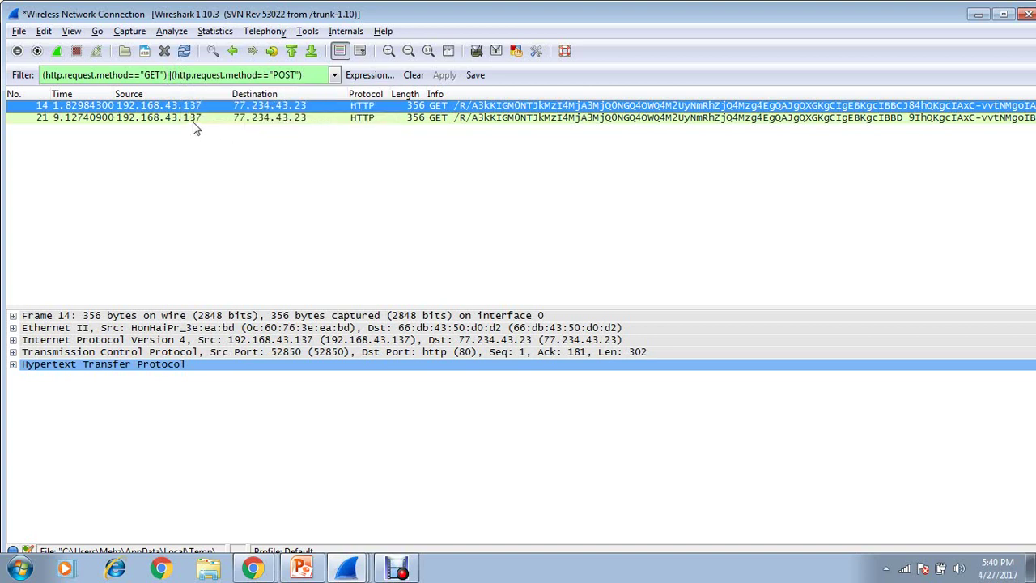
# Step: Try && as the operator between the GET and POST conditions, and restore the || operator
pyautogui.click(170, 75)
pyautogui.press('BackSpace')
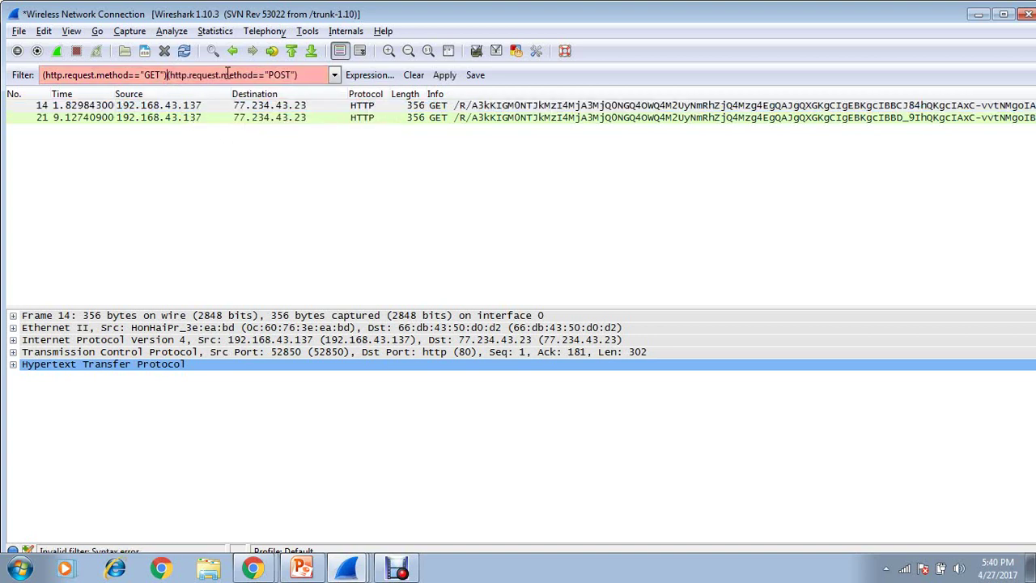
pyautogui.write('&&')
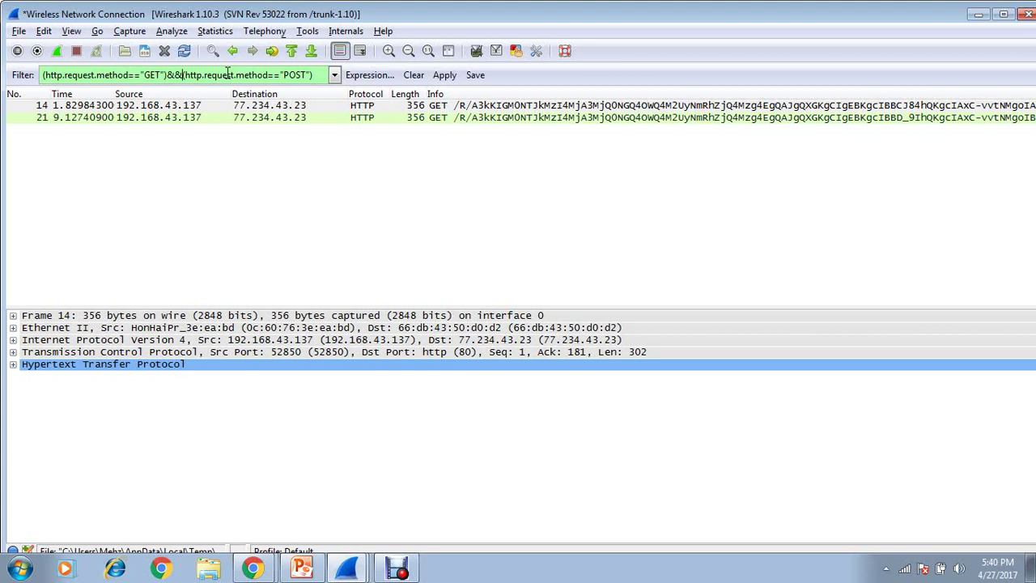
pyautogui.press('BackSpace')
pyautogui.press('BackSpace')
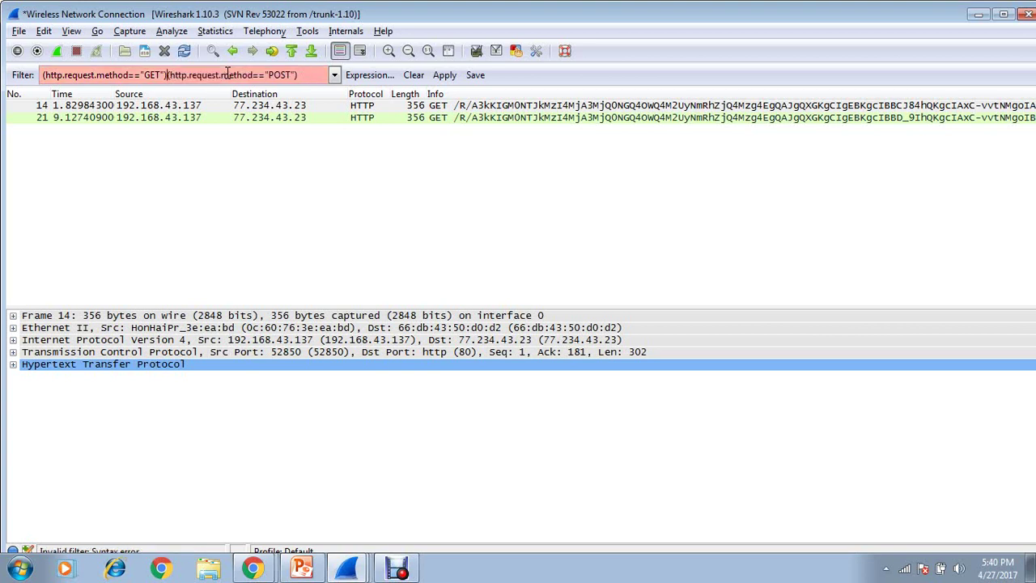
pyautogui.write('||')
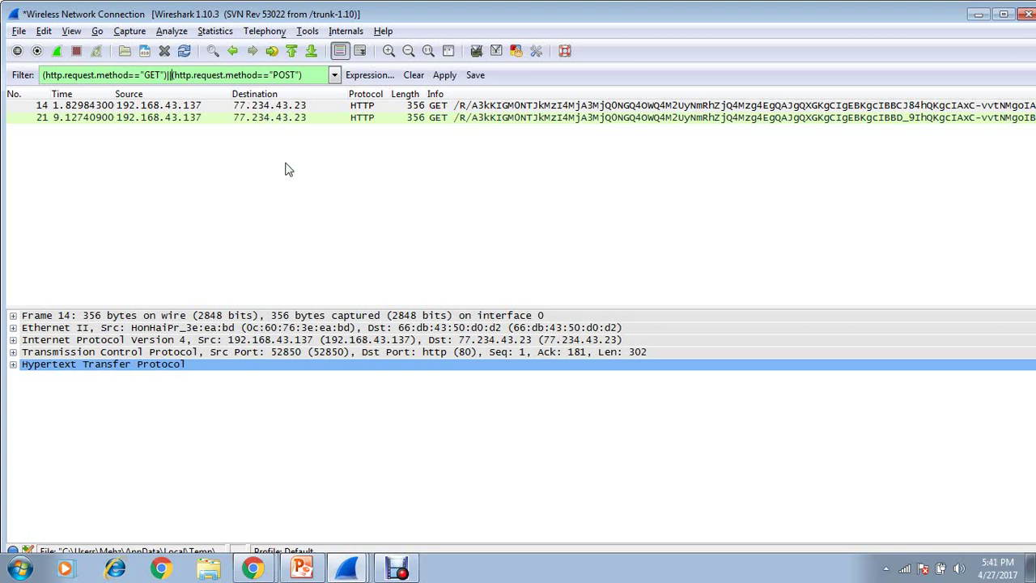
# Step: Clear the display filter and go to the first packet of the capture
pyautogui.click(414, 75)
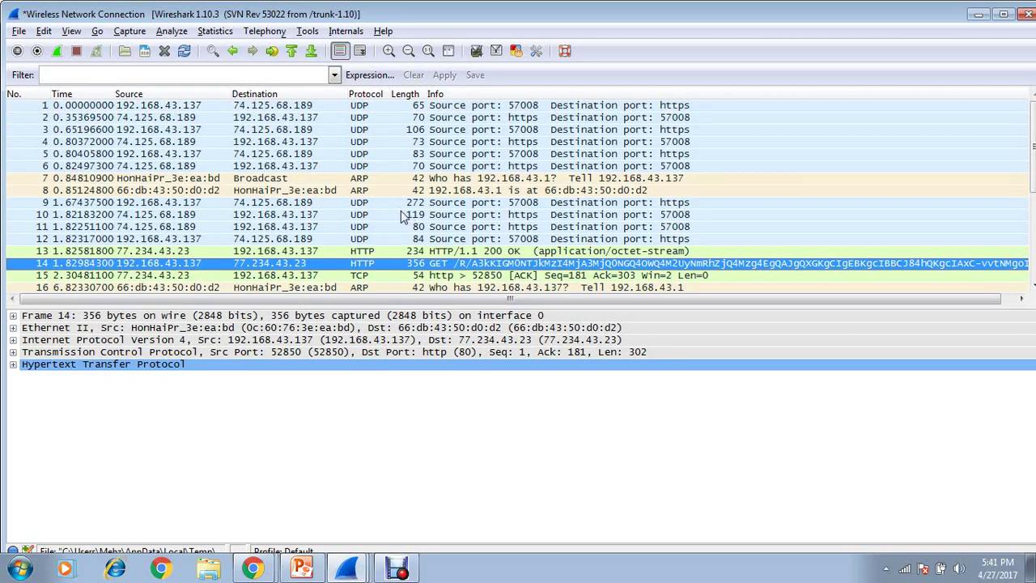
pyautogui.click(291, 50)
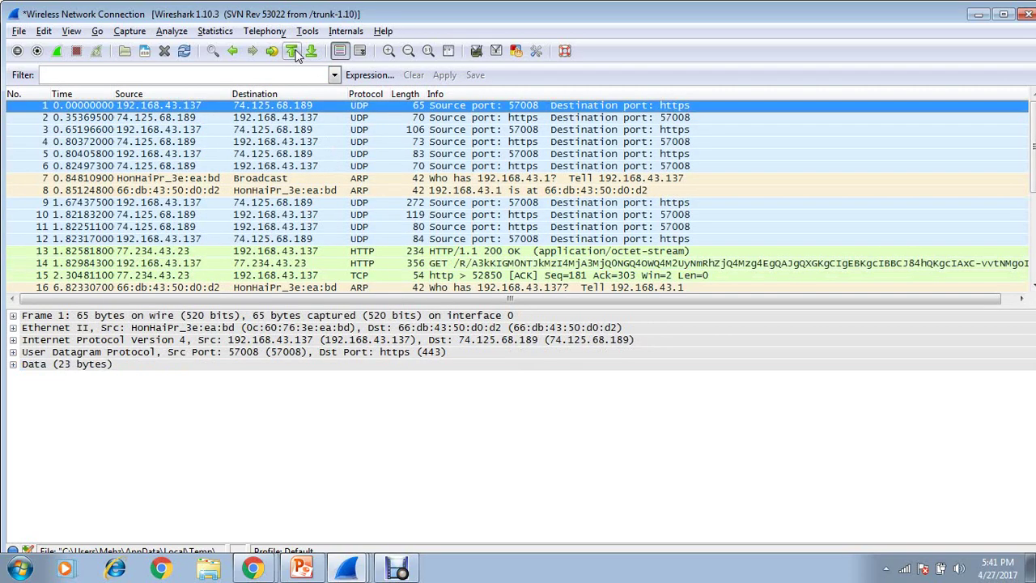
# Step: Switch to the PowerPoint presentation, advance to the "More Interface Controls" slide, and switch to the Wireshark window with http.cap
pyautogui.click(302, 569)
pyautogui.press('Down')
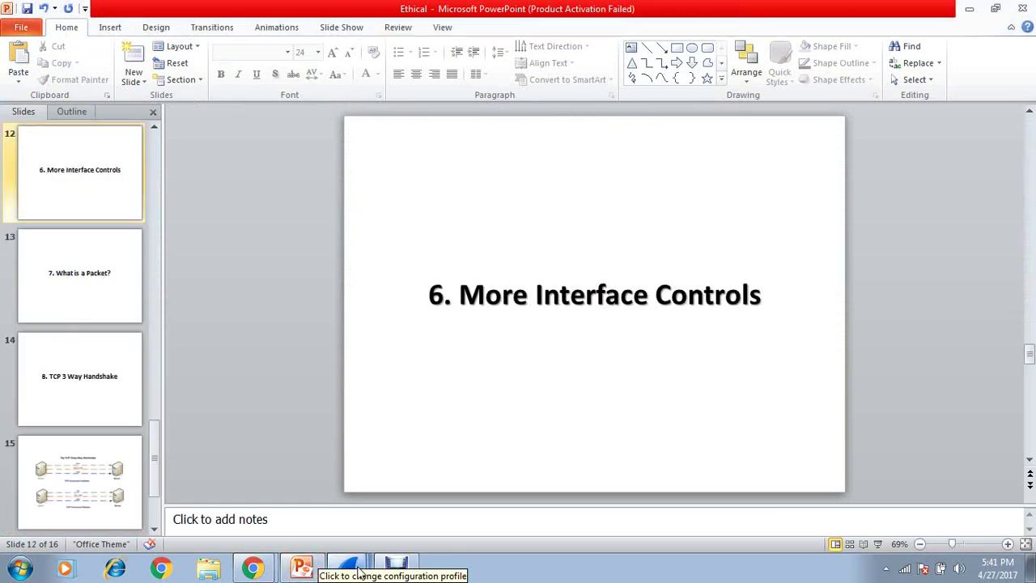
pyautogui.hotkey('alt', 'Tab')
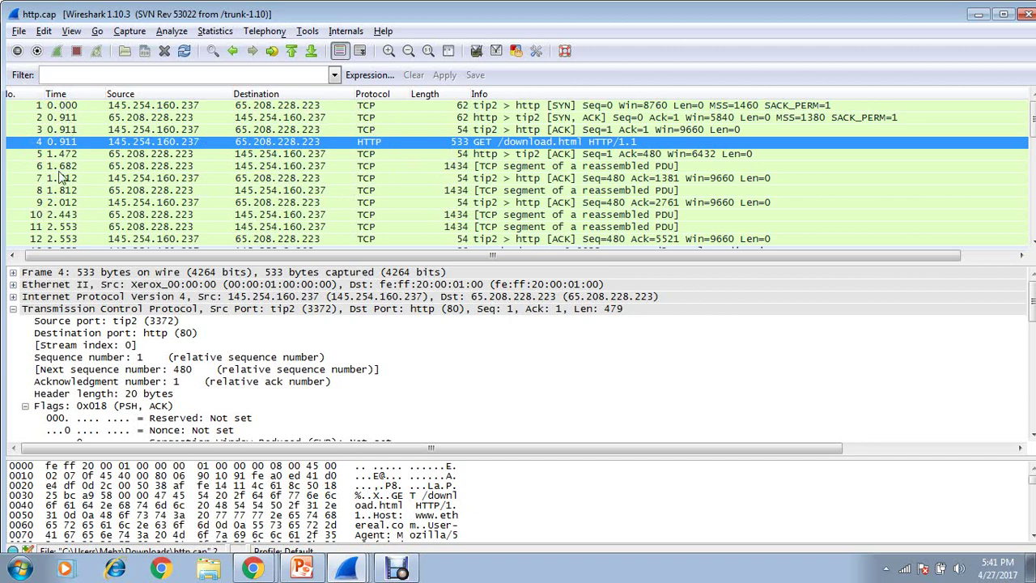
# Step: Select the first packet in http.cap and jump to the last packet to compare their times
pyautogui.click(75, 107)
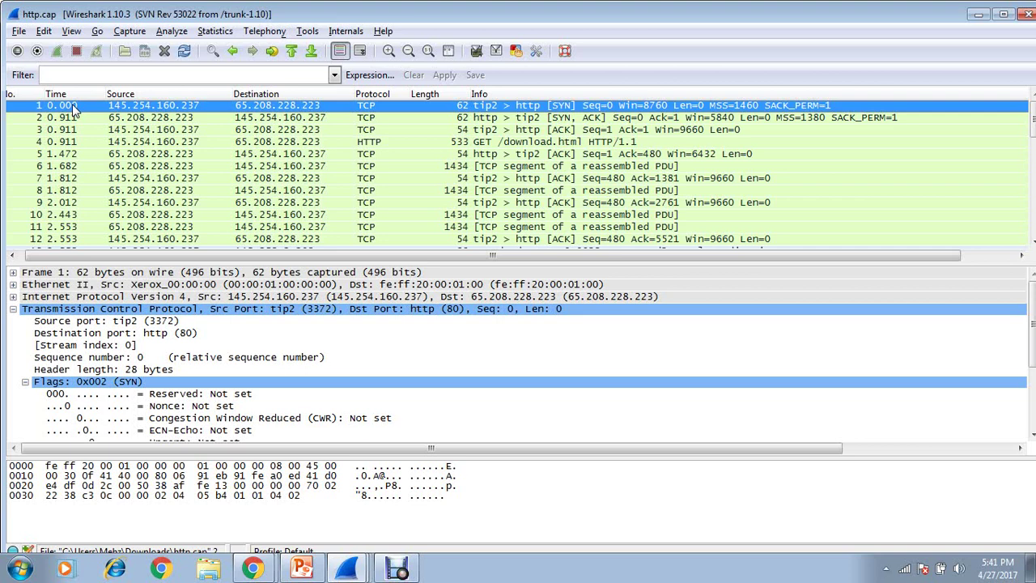
pyautogui.click(312, 51)
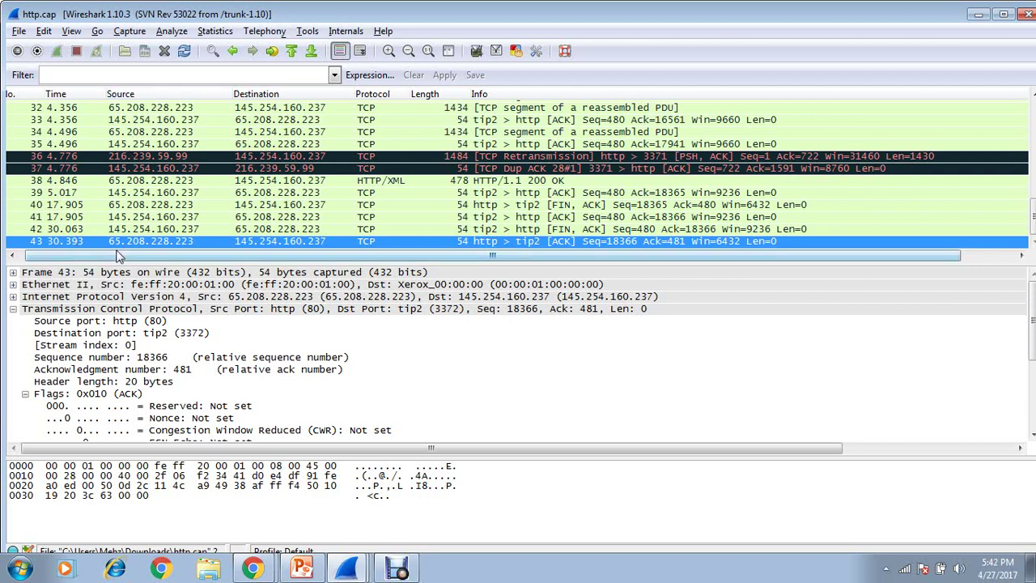
# Step: Set the precision of the packet time display to milliseconds
pyautogui.click(71, 31)
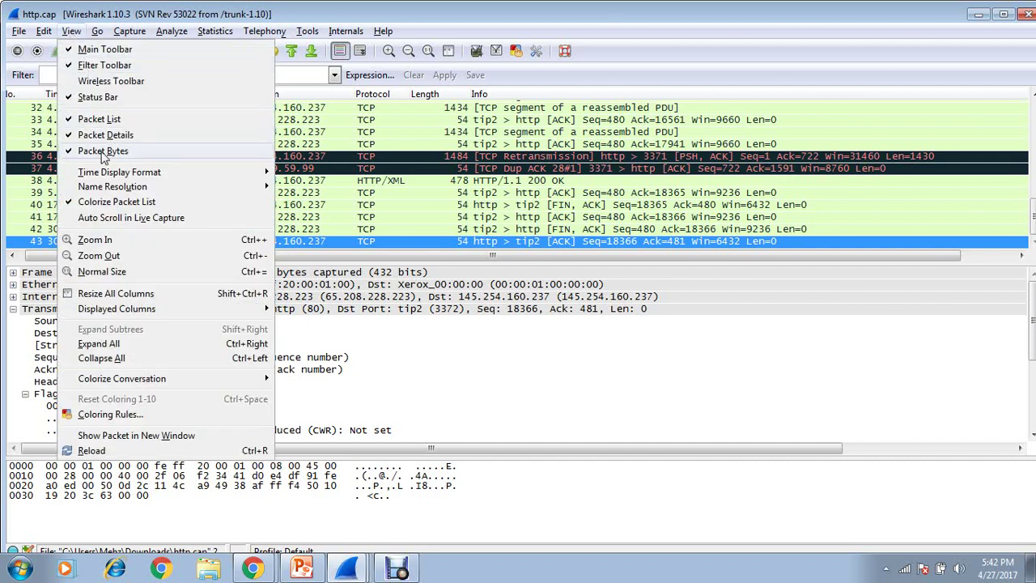
pyautogui.moveTo(109, 173)
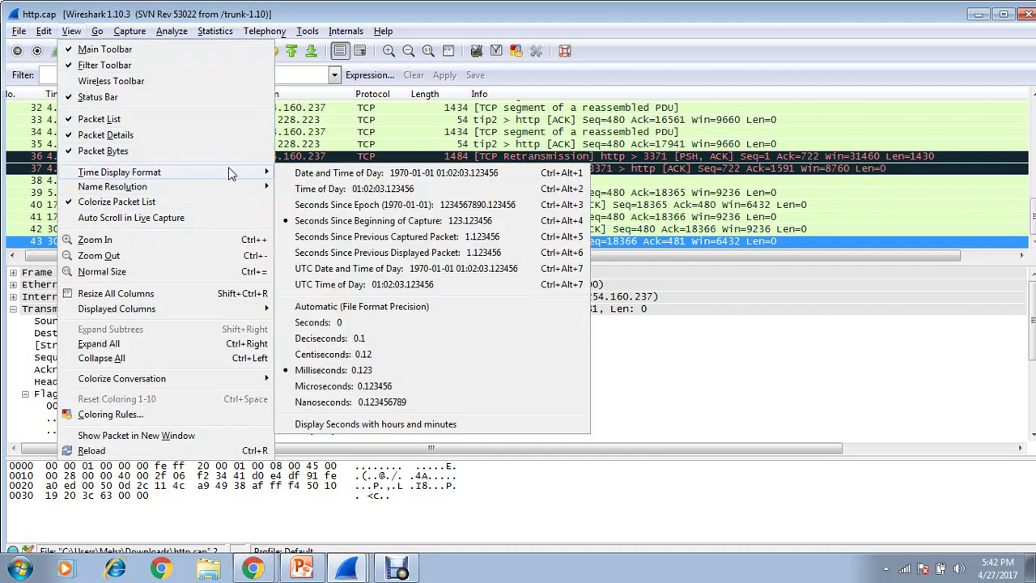
pyautogui.click(344, 372)
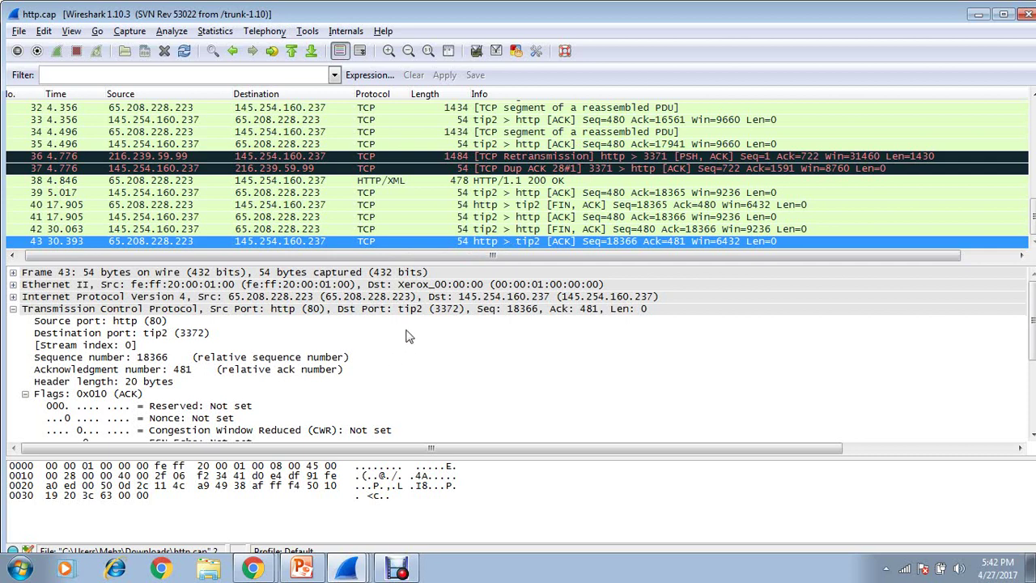
# Step: Select packet 34 and collapse all of its protocol trees in the packet details
pyautogui.click(387, 144)
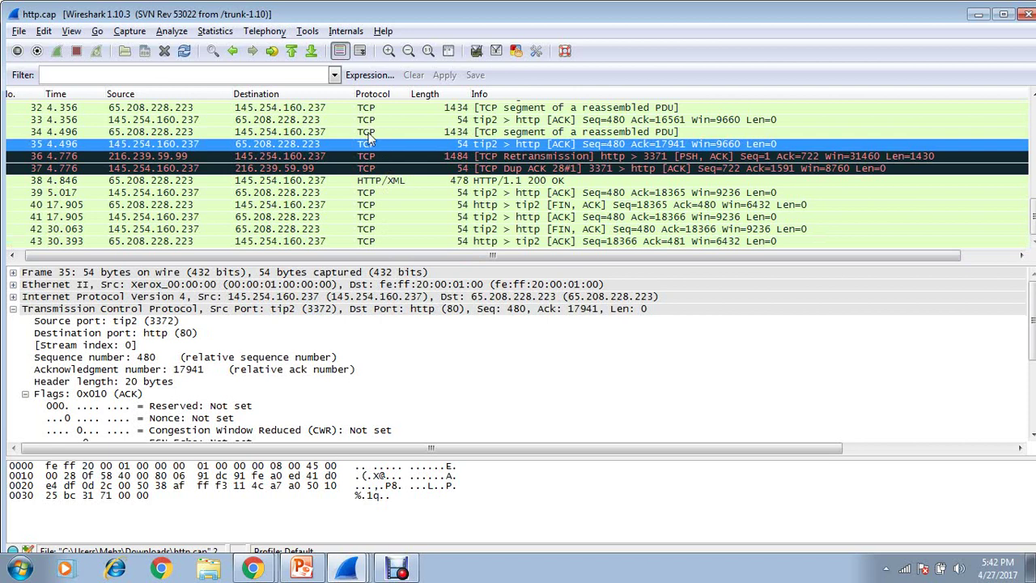
pyautogui.click(369, 136)
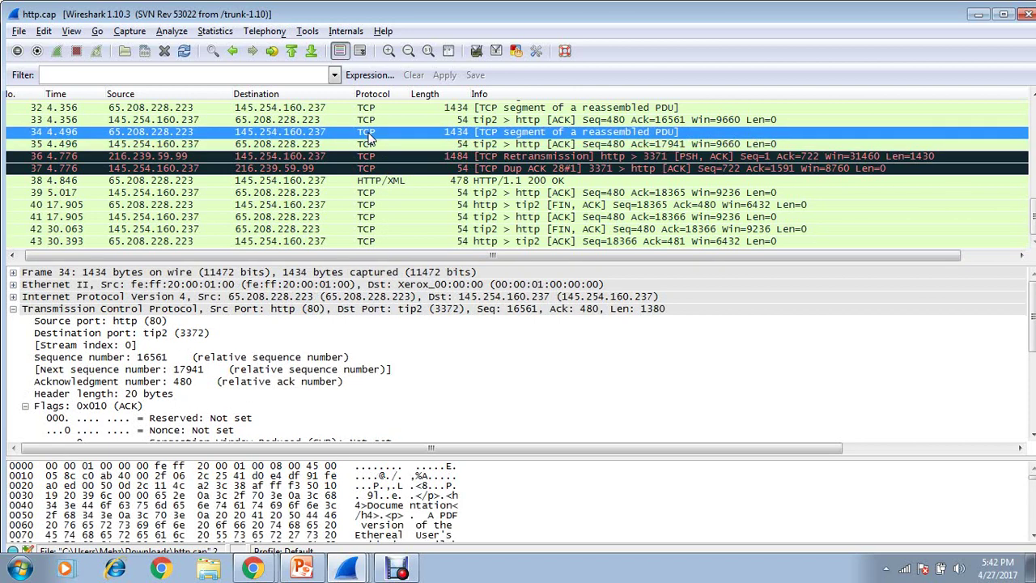
pyautogui.rightClick(80, 294)
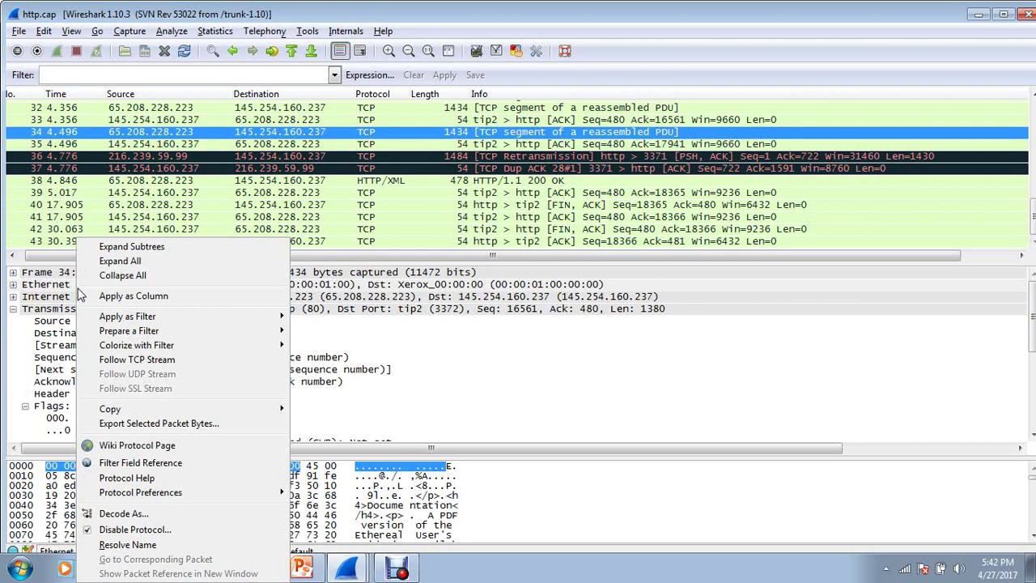
pyautogui.click(137, 281)
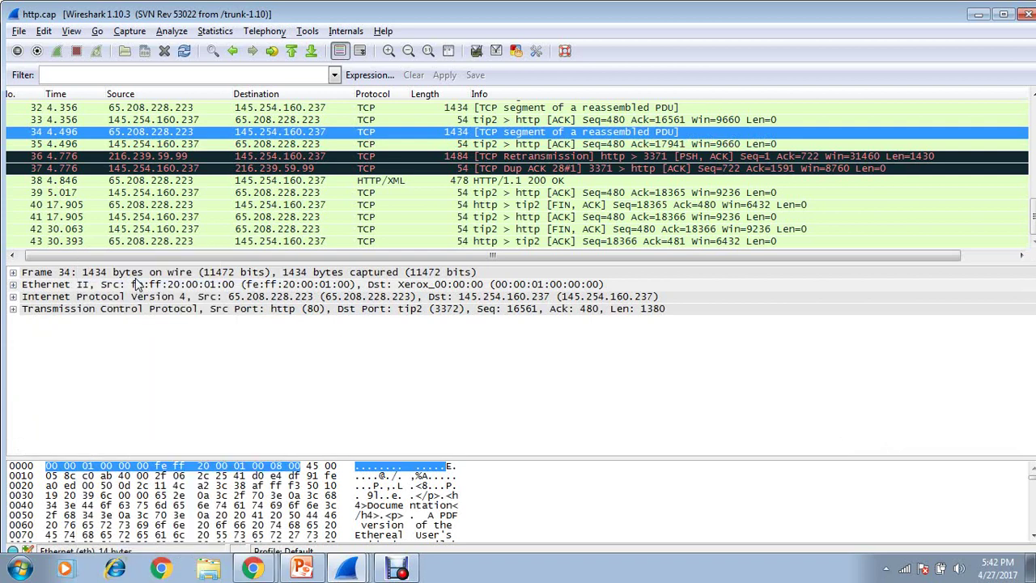
# Step: Hide the packet bytes pane and enlarge the packet list to show more packets
pyautogui.click(20, 32)
pyautogui.moveTo(71, 33)
pyautogui.click(103, 150)
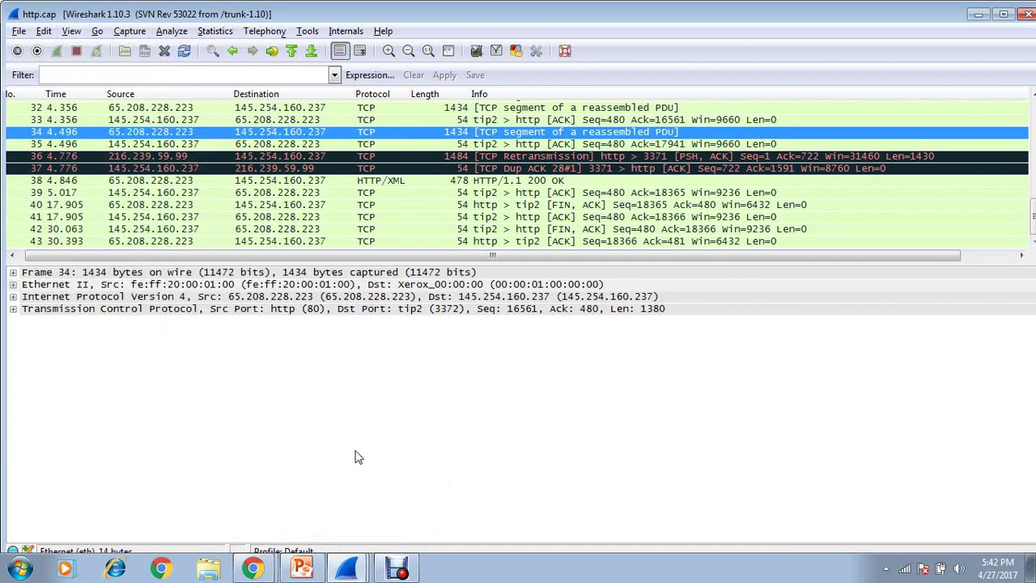
pyautogui.moveTo(433, 261); pyautogui.dragTo(441, 353)
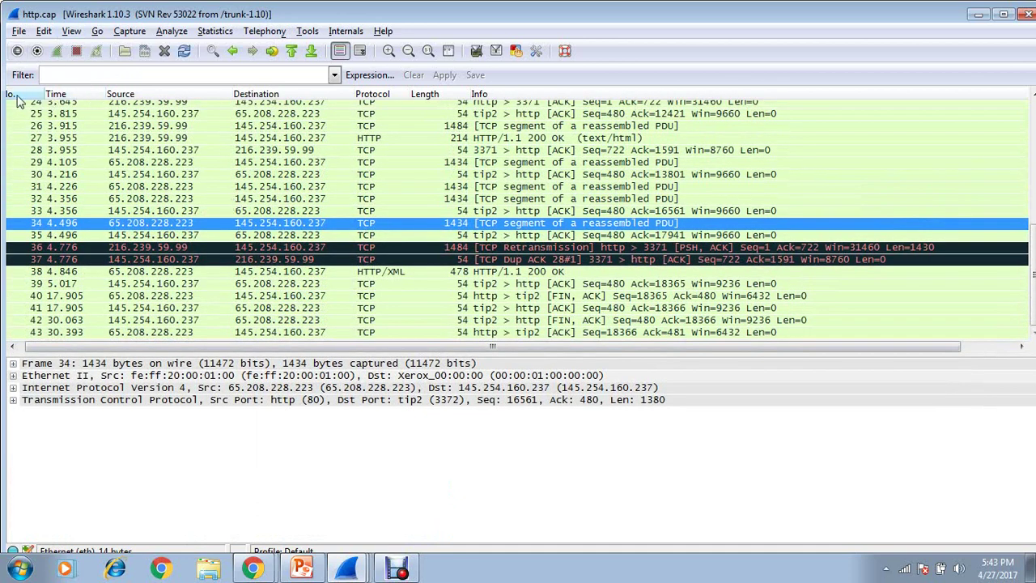
# Step: Widen the No. and Time columns of the packet list and go to the first packet
pyautogui.moveTo(41, 91); pyautogui.dragTo(65, 90)
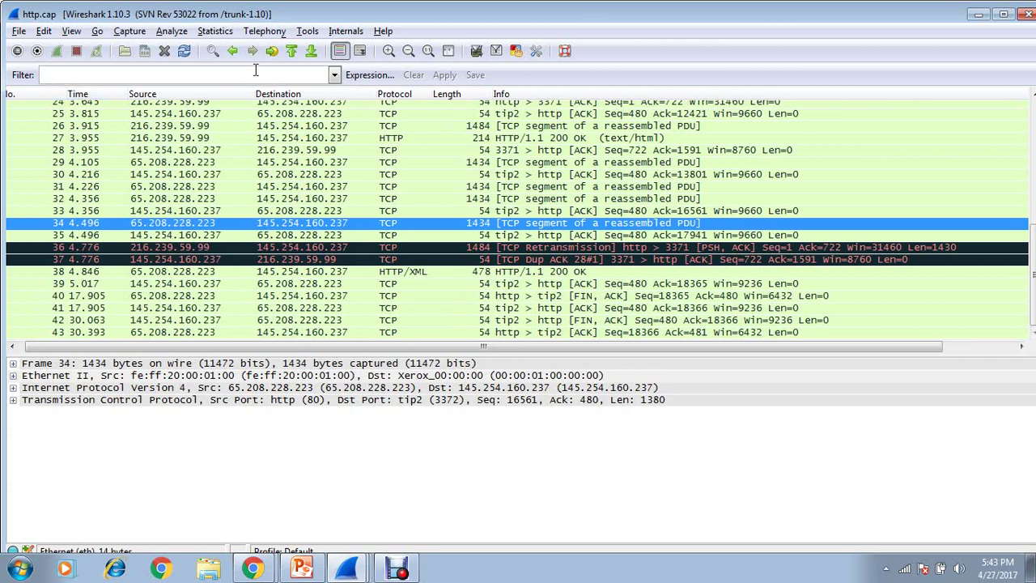
pyautogui.click(292, 54)
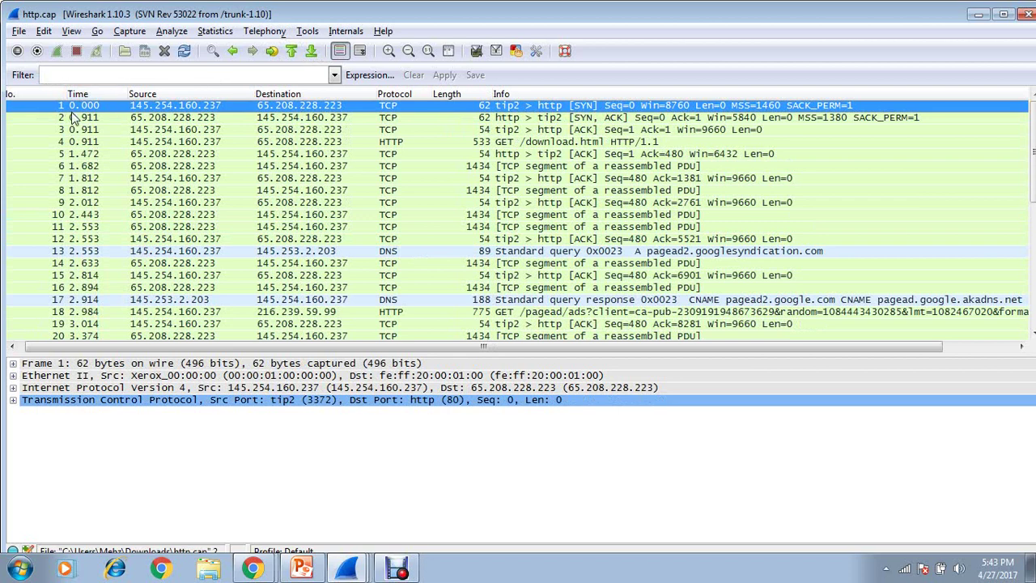
pyautogui.moveTo(65, 94); pyautogui.dragTo(167, 94)
pyautogui.moveTo(286, 94); pyautogui.dragTo(280, 93)
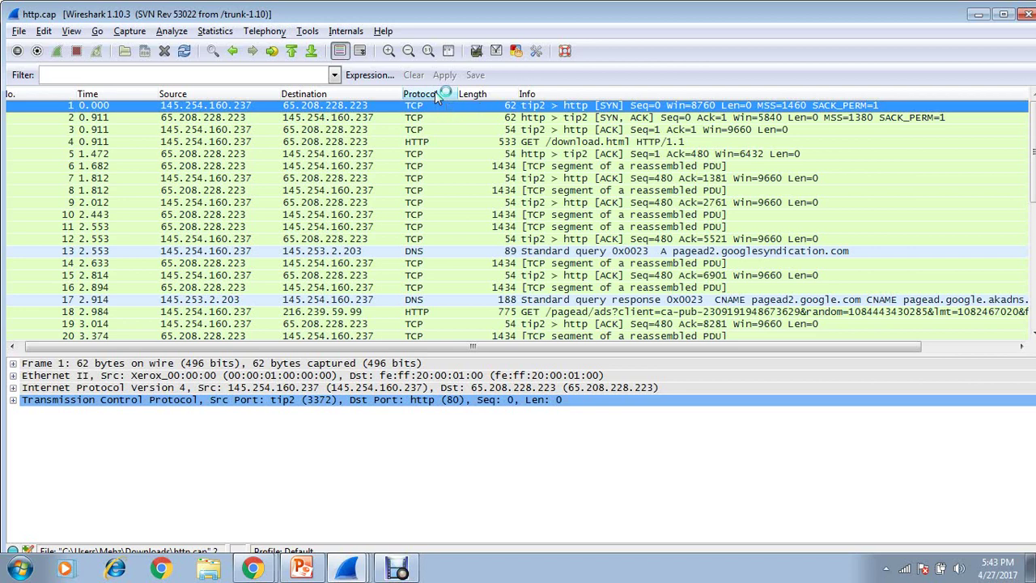
# Step: Move the Protocol column between Source and Destination and widen it slightly
pyautogui.moveTo(434, 91); pyautogui.dragTo(284, 120)
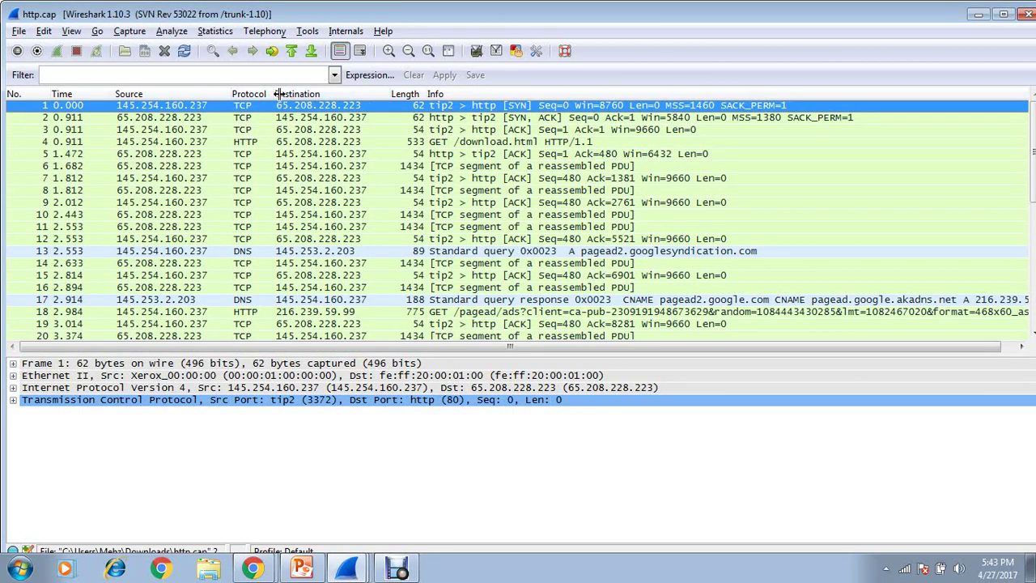
pyautogui.moveTo(273, 94); pyautogui.dragTo(285, 94)
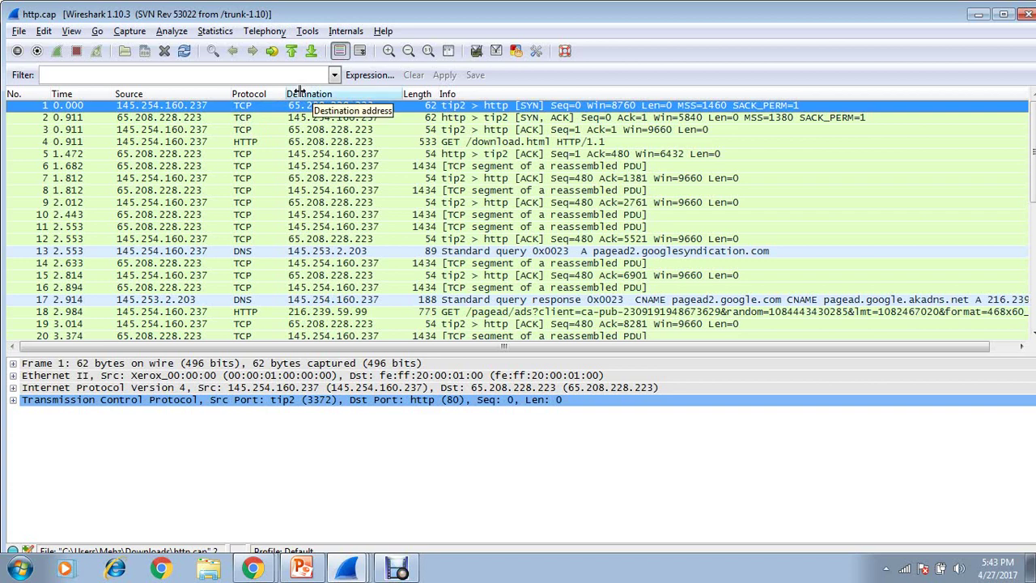
# Step: Hide the Length column from the packet list
pyautogui.click(72, 33)
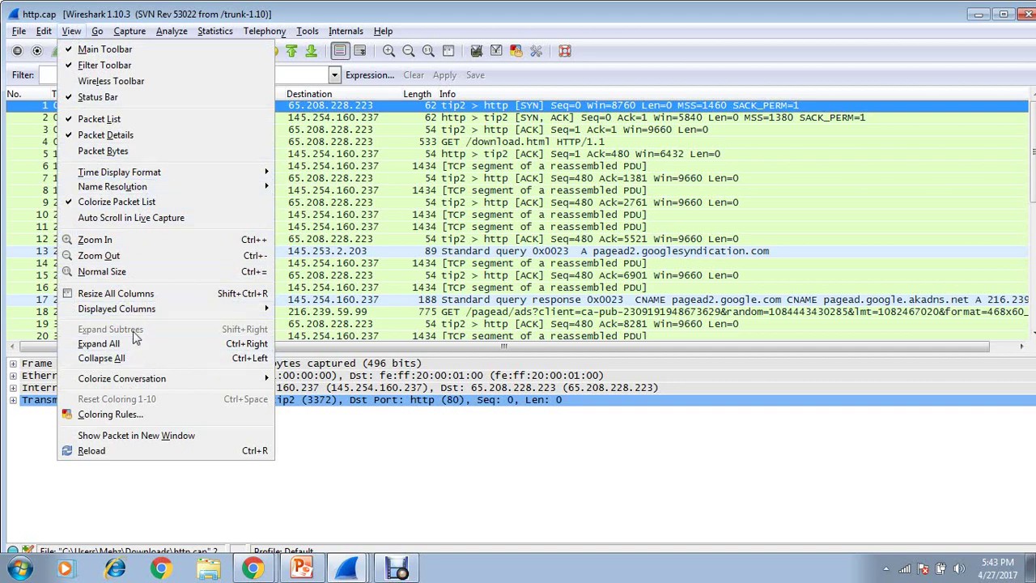
pyautogui.moveTo(136, 314)
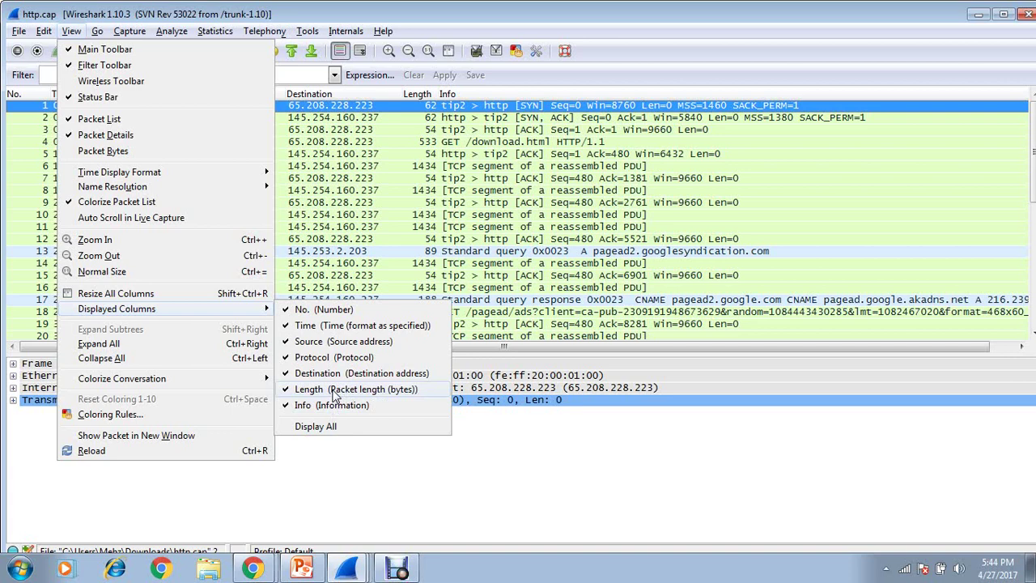
pyautogui.click(332, 392)
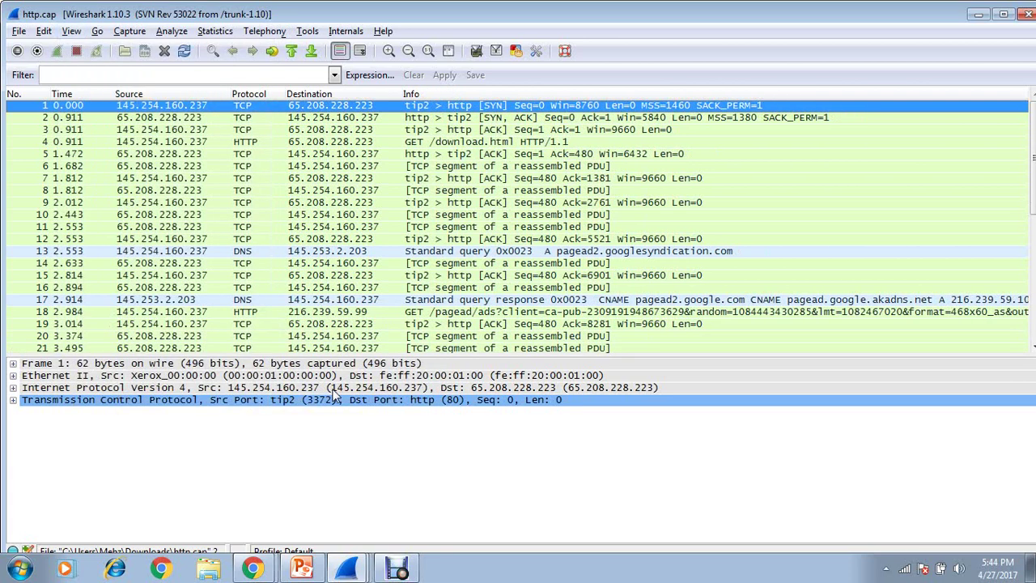
# Step: Move the Protocol column back after Destination and display all hidden columns again
pyautogui.moveTo(259, 95); pyautogui.dragTo(405, 111)
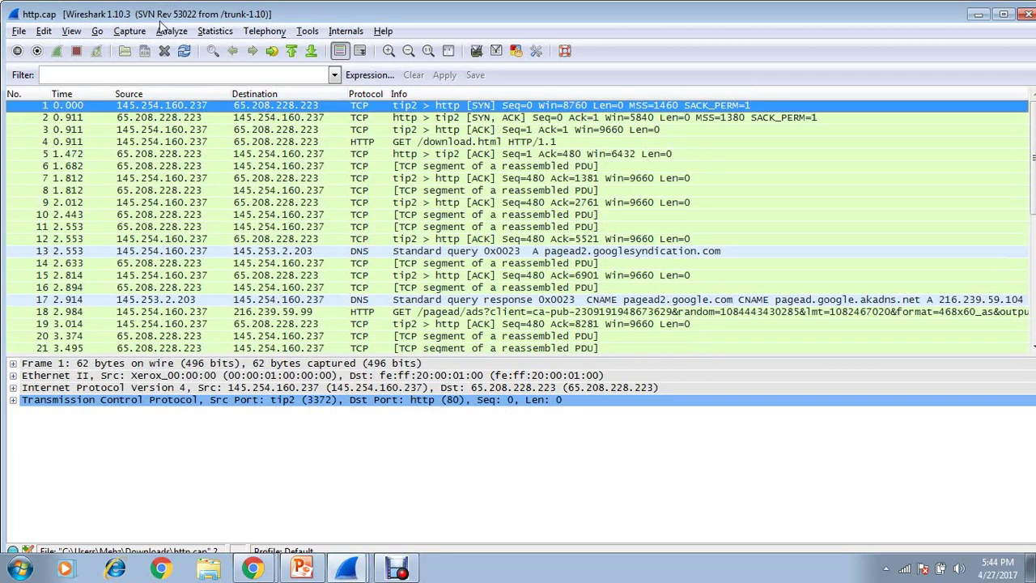
pyautogui.click(72, 33)
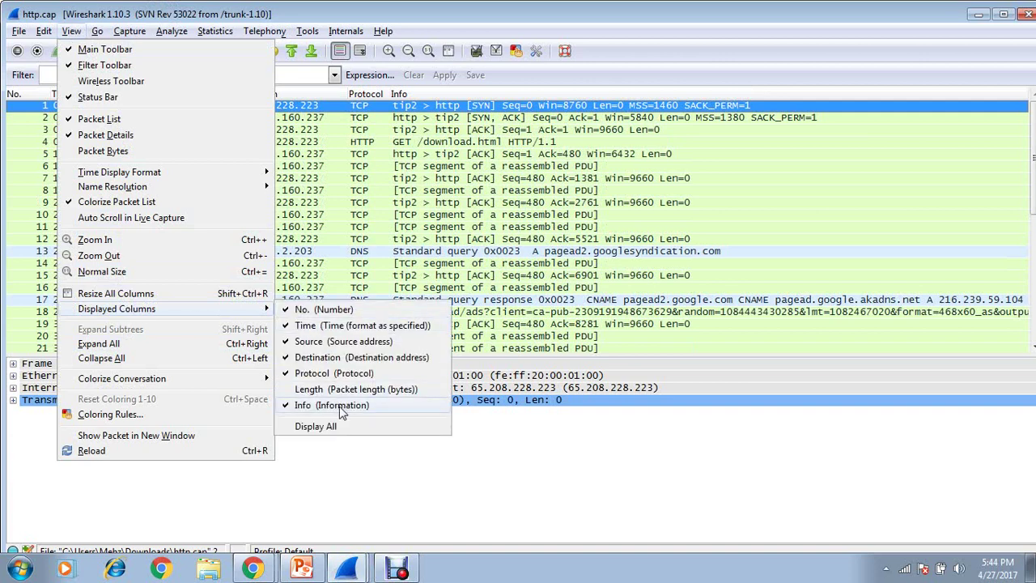
pyautogui.click(326, 427)
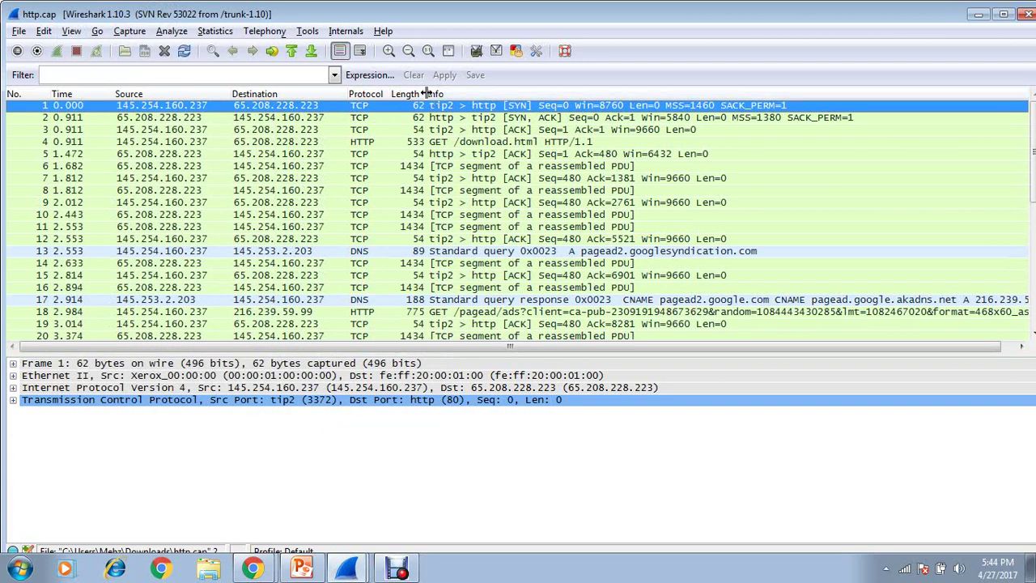
# Step: Widen the Length column and sort the packets by length in ascending, descending, and original order
pyautogui.moveTo(427, 94); pyautogui.dragTo(445, 94)
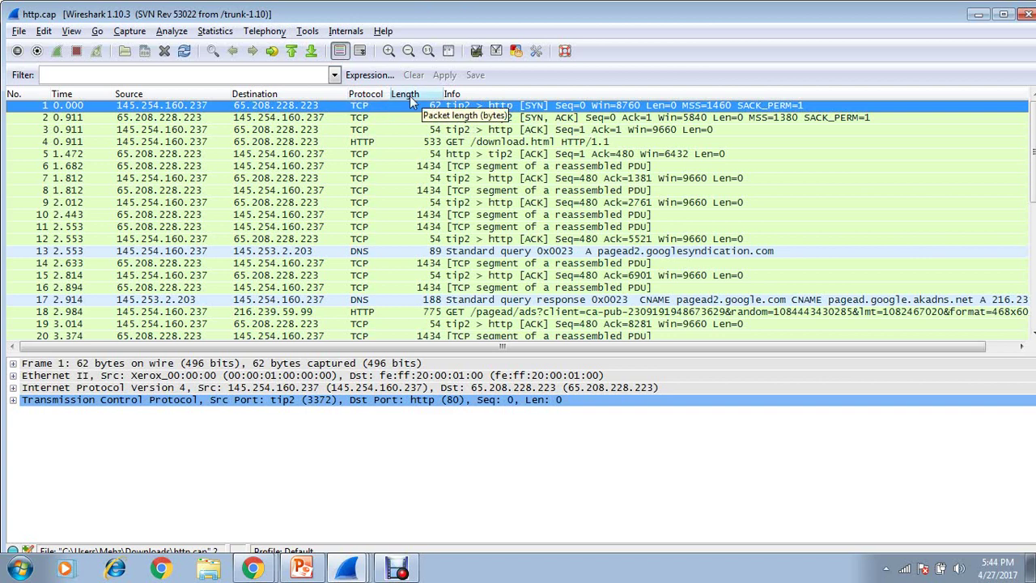
pyautogui.click(407, 94)
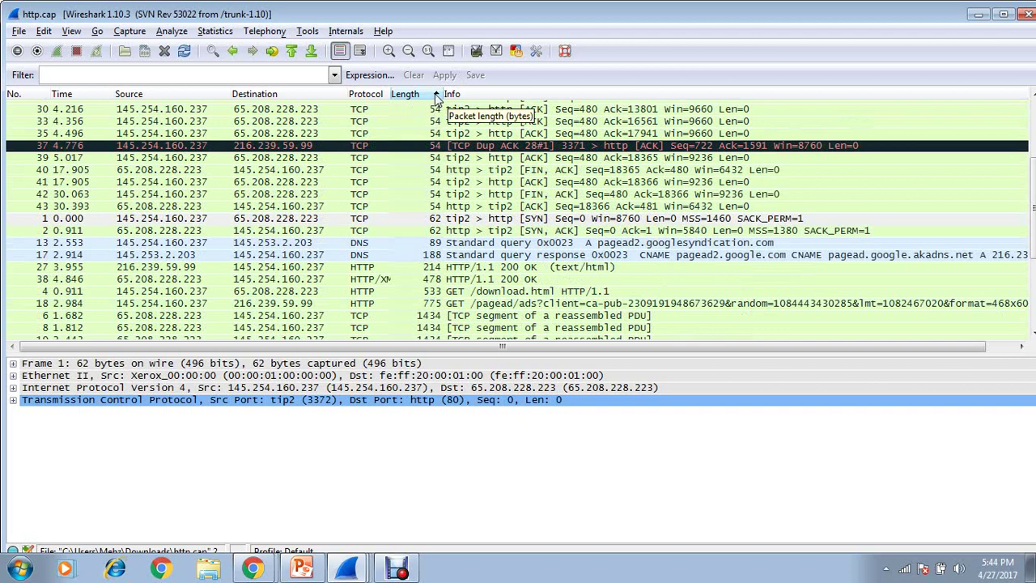
pyautogui.click(436, 98)
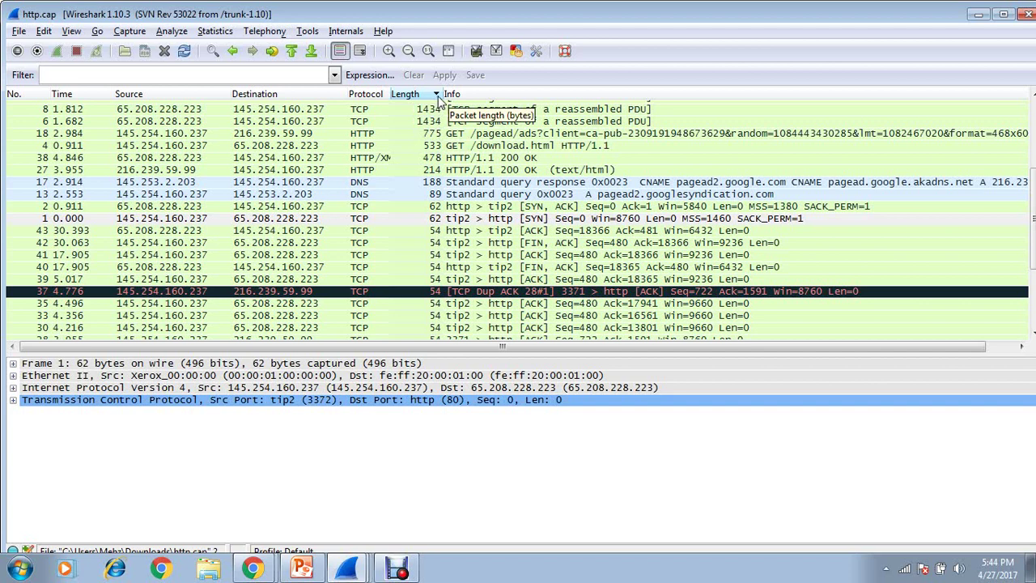
pyautogui.click(418, 95)
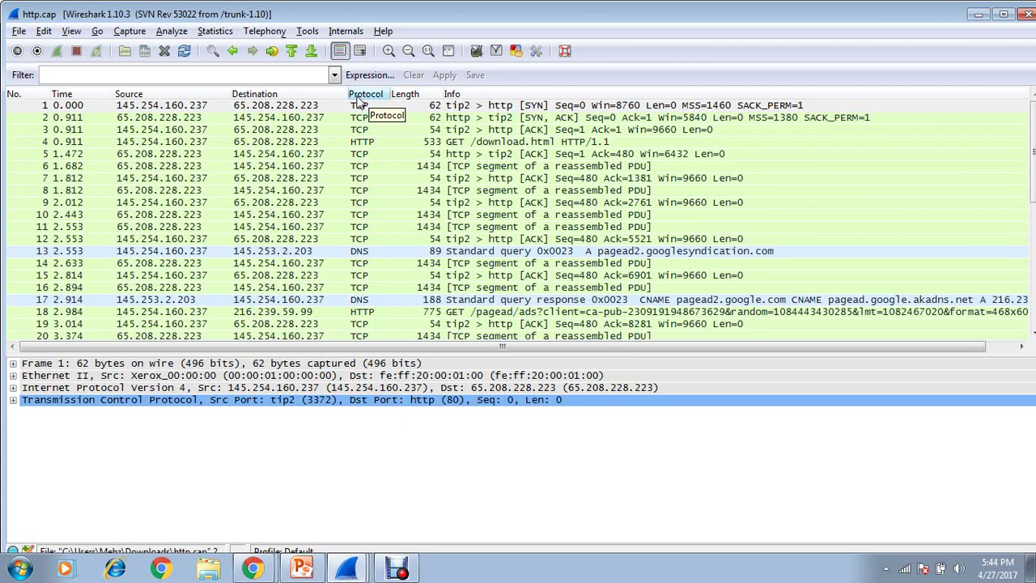
# Step: Sort the packets by No. in ascending and descending order, and return to the unsorted list
pyautogui.click(25, 99)
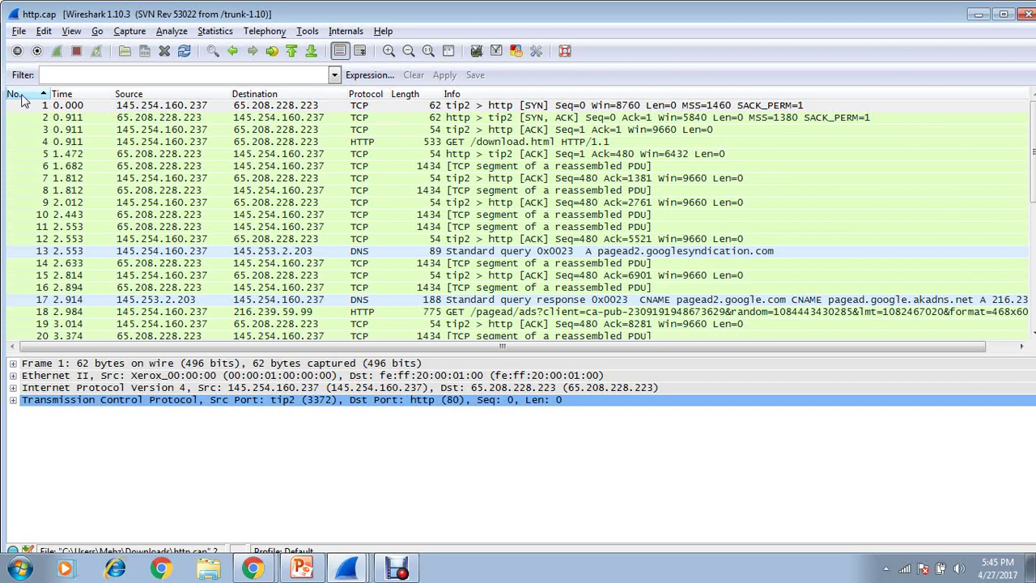
pyautogui.click(24, 98)
pyautogui.click(24, 98)
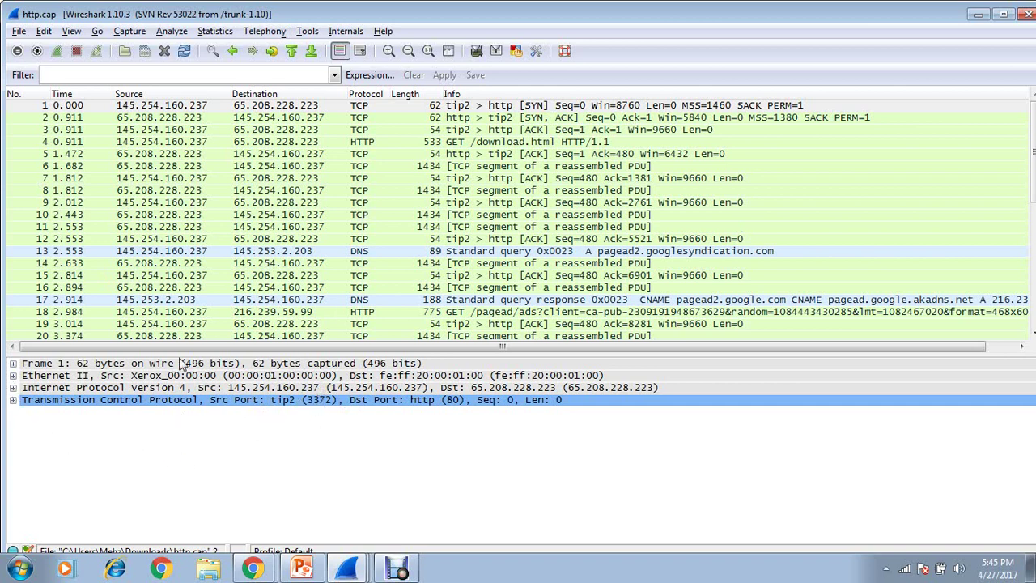
# Step: Select the GET /download.html packet and expand all subtrees of its Hypertext Transfer Protocol section
pyautogui.click(421, 144)
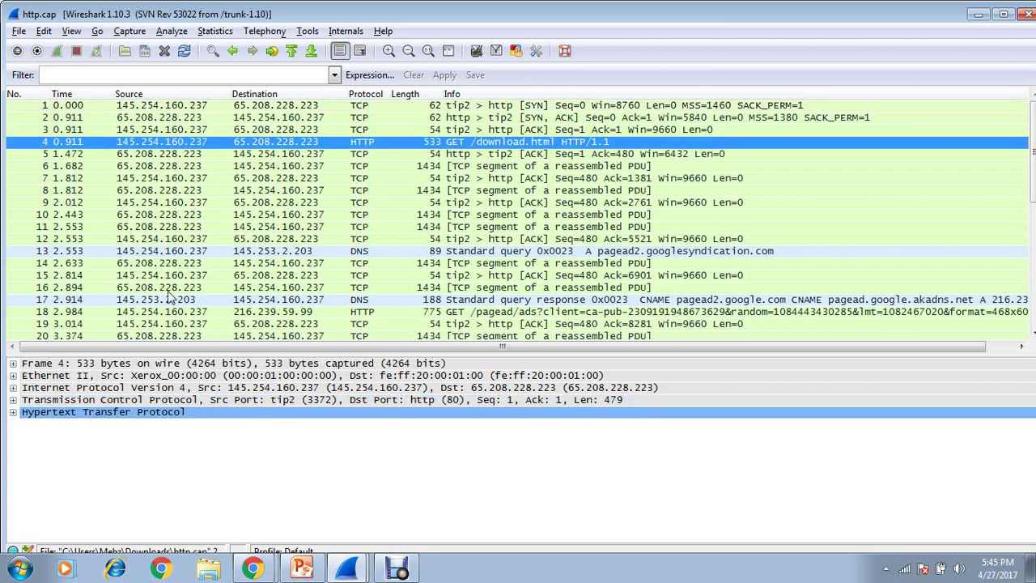
pyautogui.click(13, 413)
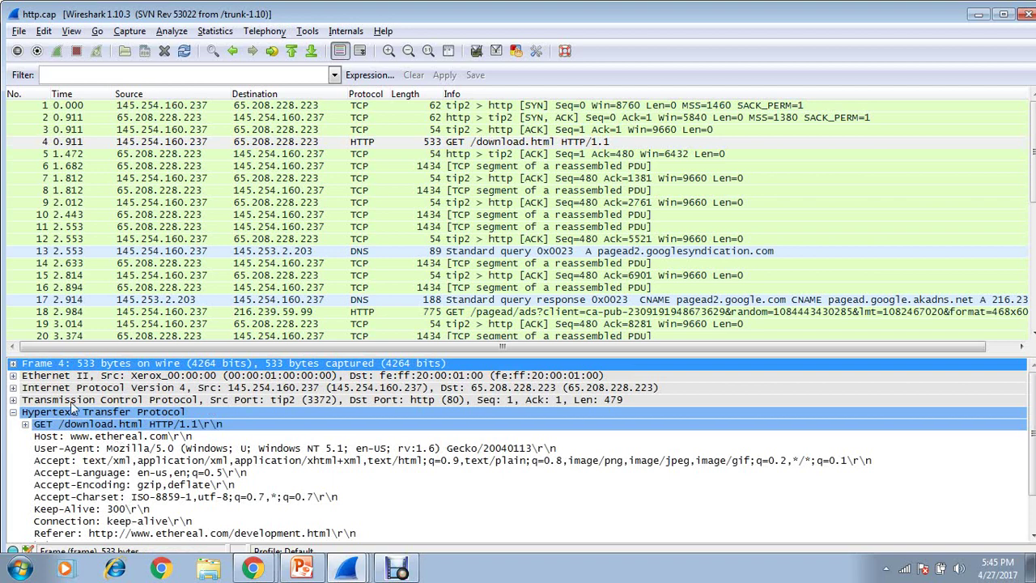
pyautogui.rightClick(103, 426)
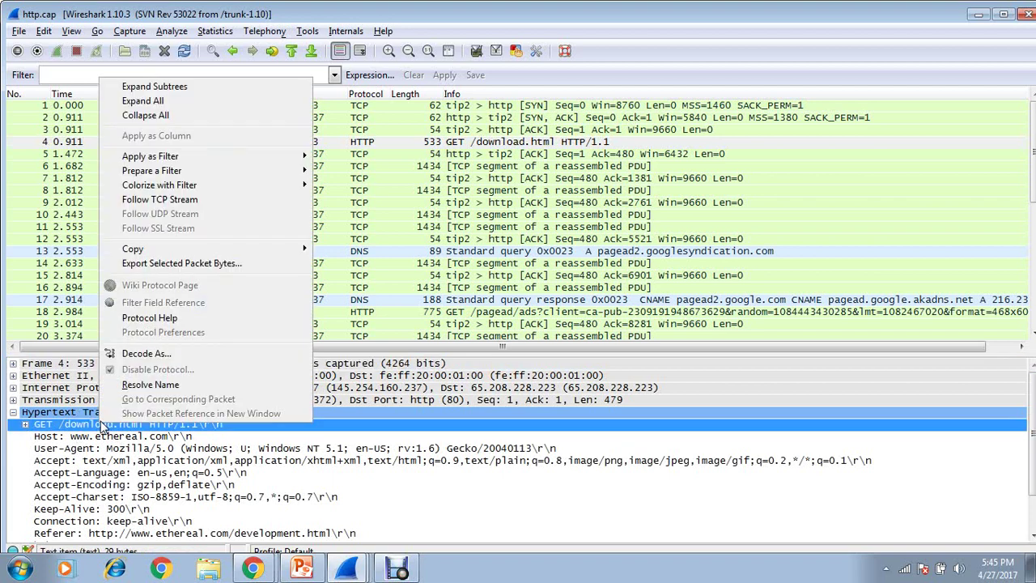
pyautogui.click(68, 417)
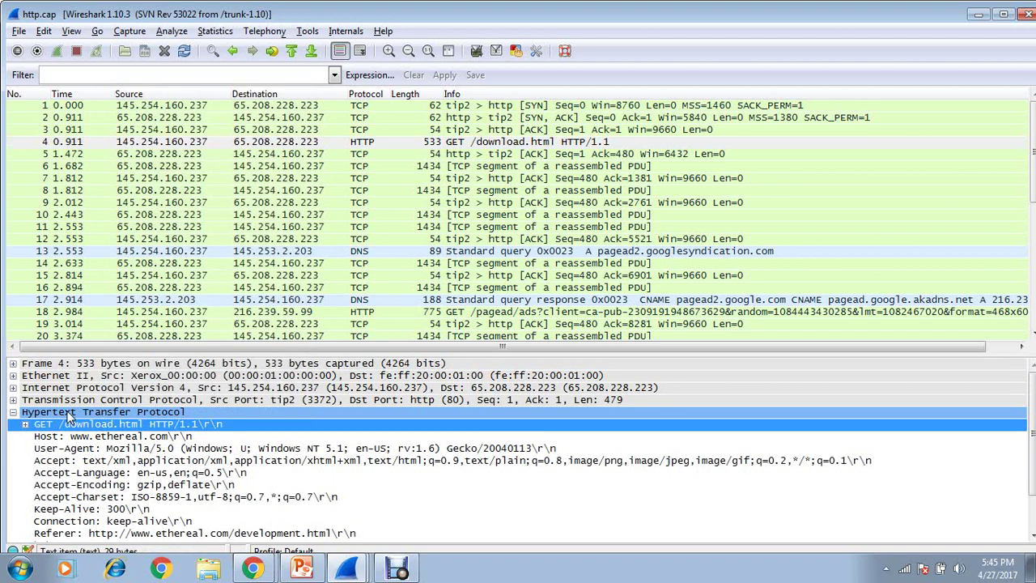
pyautogui.rightClick(69, 417)
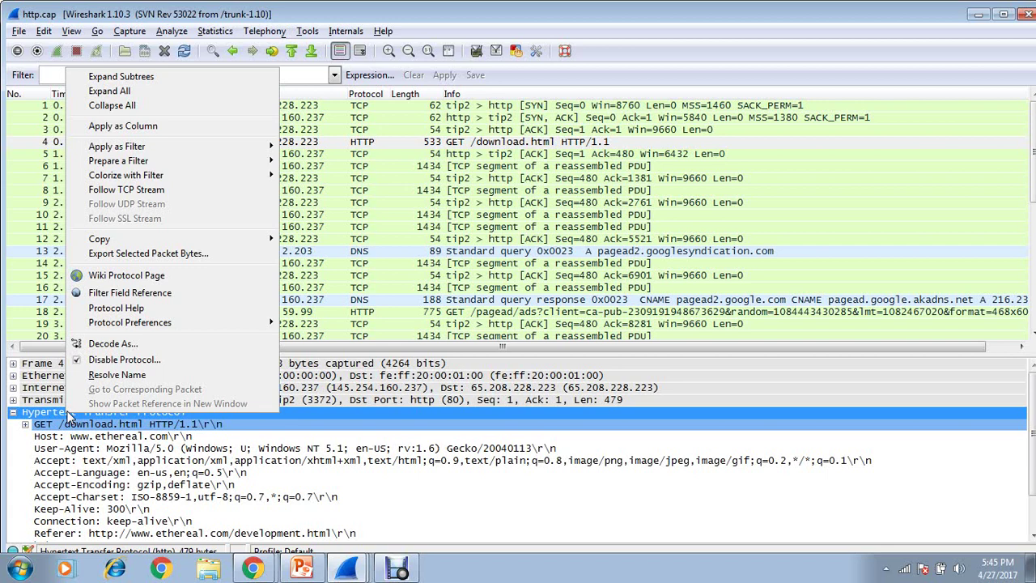
pyautogui.click(126, 82)
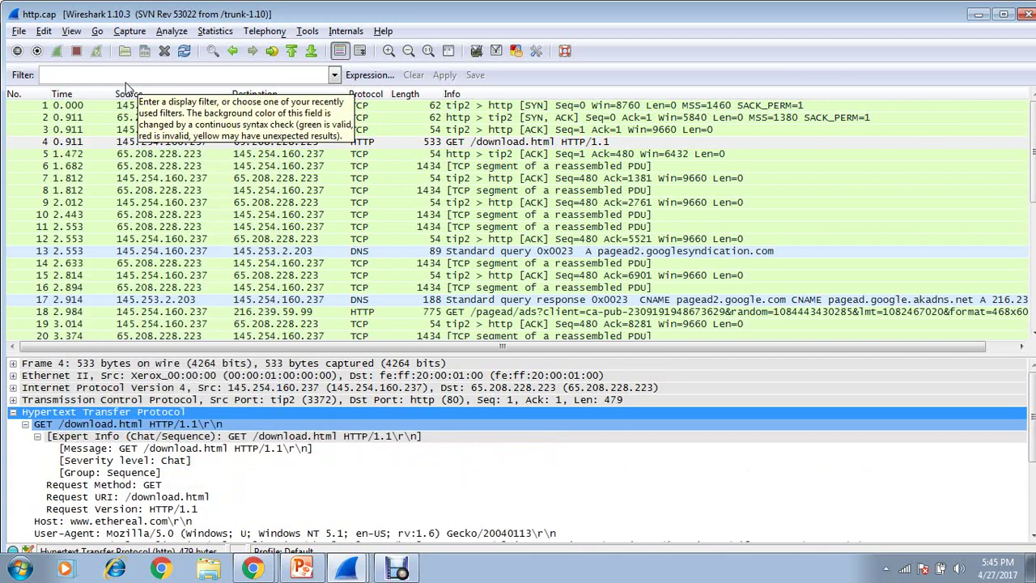
# Step: Review the GET packet's expanded Hypertext Transfer Protocol fields and expand all subtrees of its Transmission Control Protocol section
pyautogui.moveTo(1034, 408); pyautogui.dragTo(1033, 437)
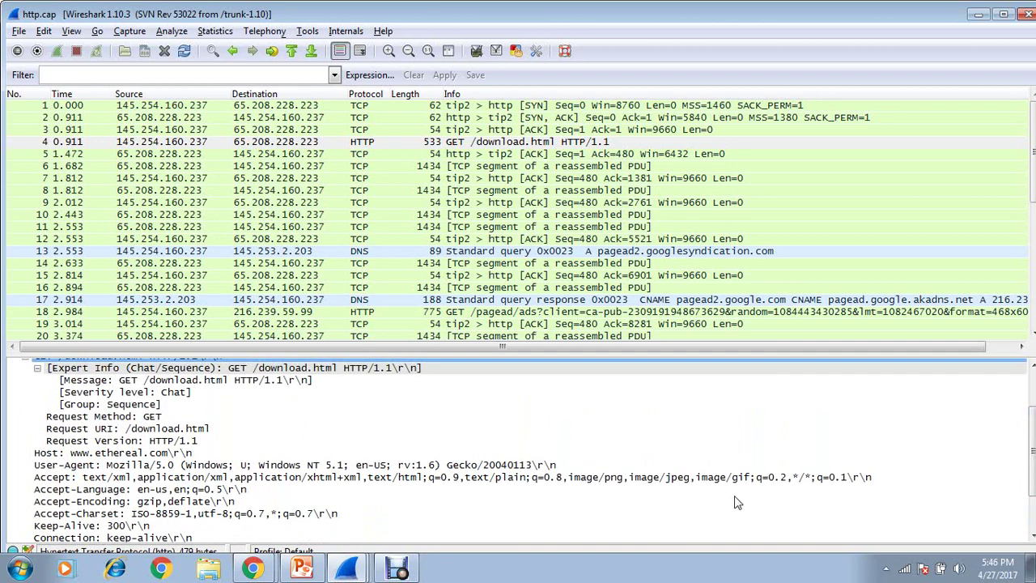
pyautogui.moveTo(1033, 437); pyautogui.dragTo(1033, 401)
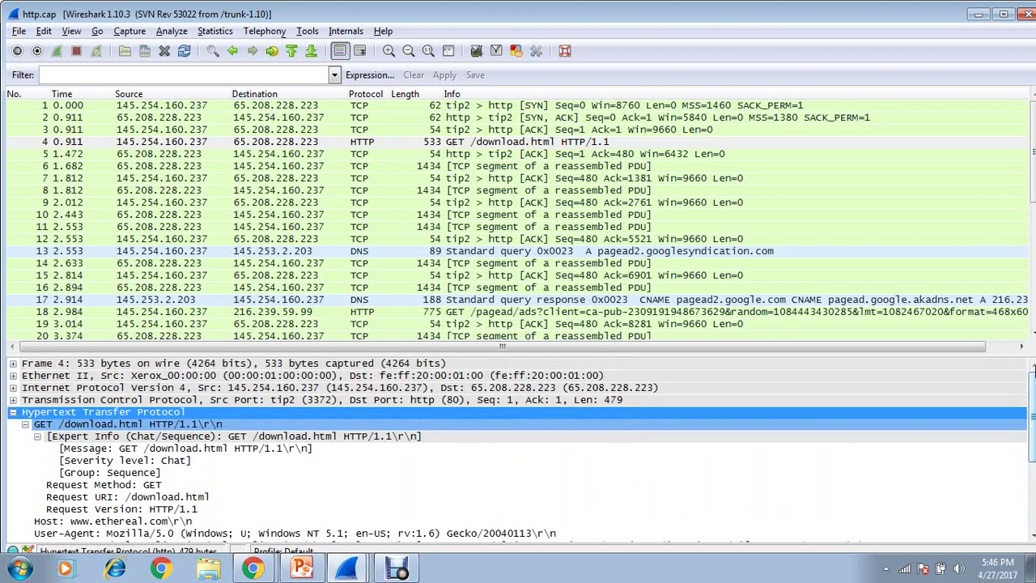
pyautogui.rightClick(152, 399)
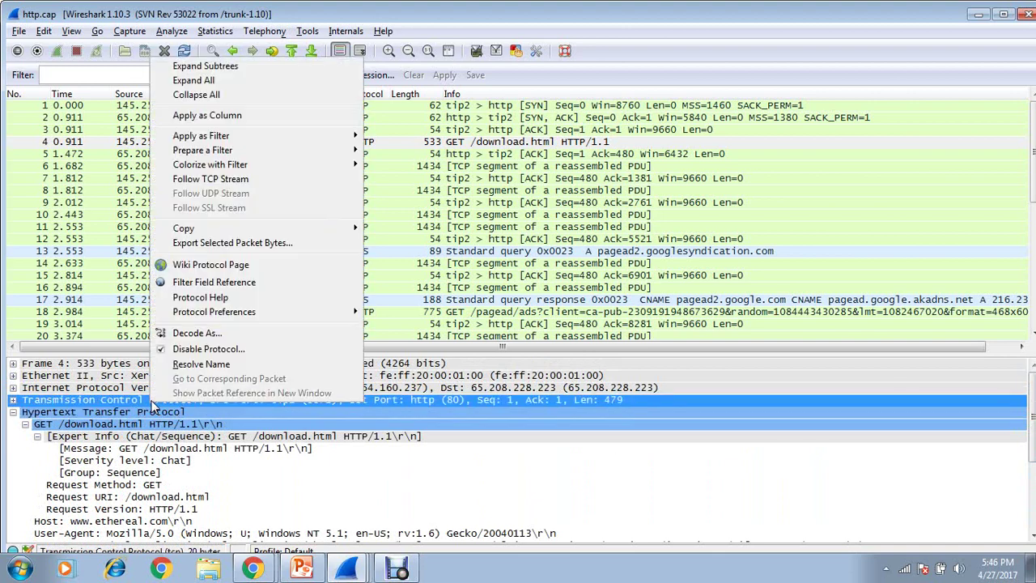
pyautogui.click(203, 67)
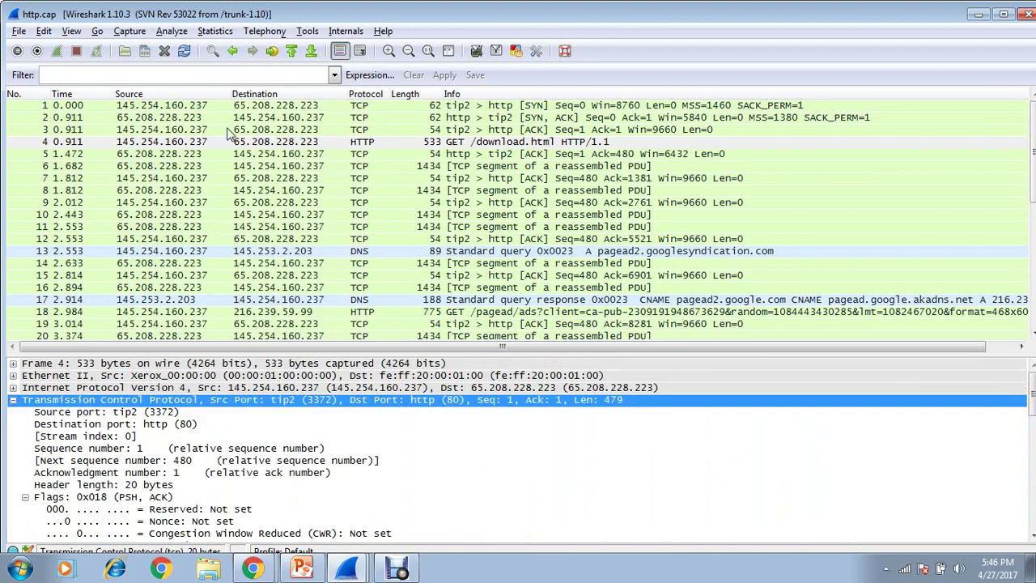
pyautogui.moveTo(1033, 394)
pyautogui.mouseDown()
pyautogui.moveTo(1033, 507)
pyautogui.moveTo(1033, 397)
pyautogui.mouseUp()
# Step: Expand every protocol section in the details of the GET /download.html packet, and collapse them all again
pyautogui.rightClick(155, 396)
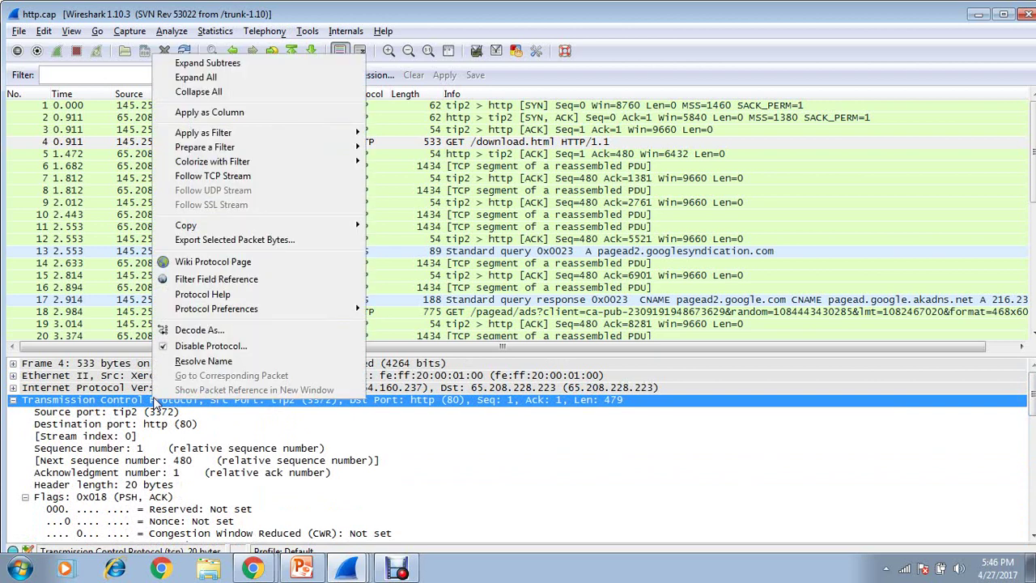
pyautogui.click(203, 78)
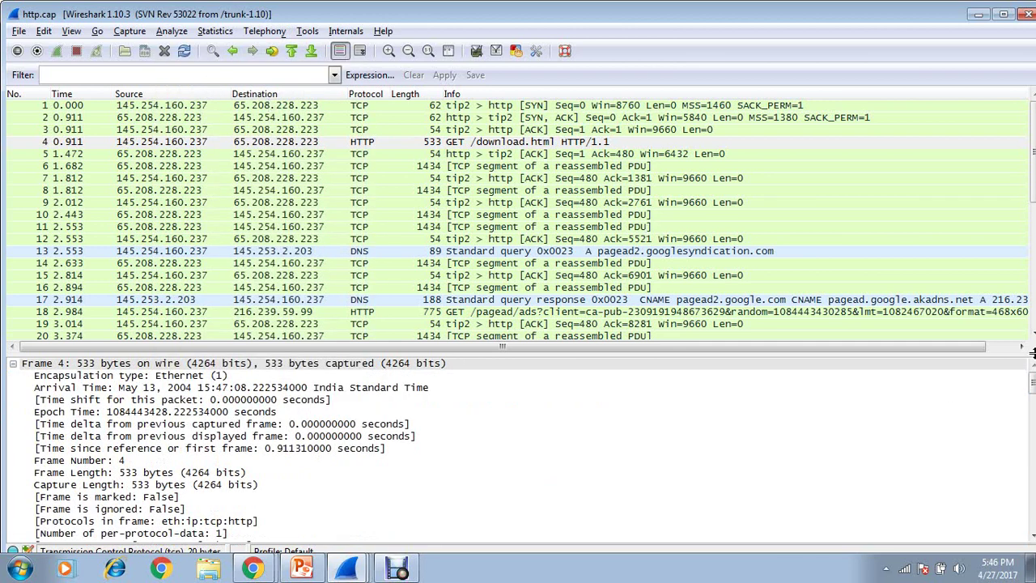
pyautogui.moveTo(1030, 388)
pyautogui.mouseDown()
pyautogui.moveTo(1034, 527)
pyautogui.moveTo(1032, 381)
pyautogui.mouseUp()
pyautogui.rightClick(324, 370)
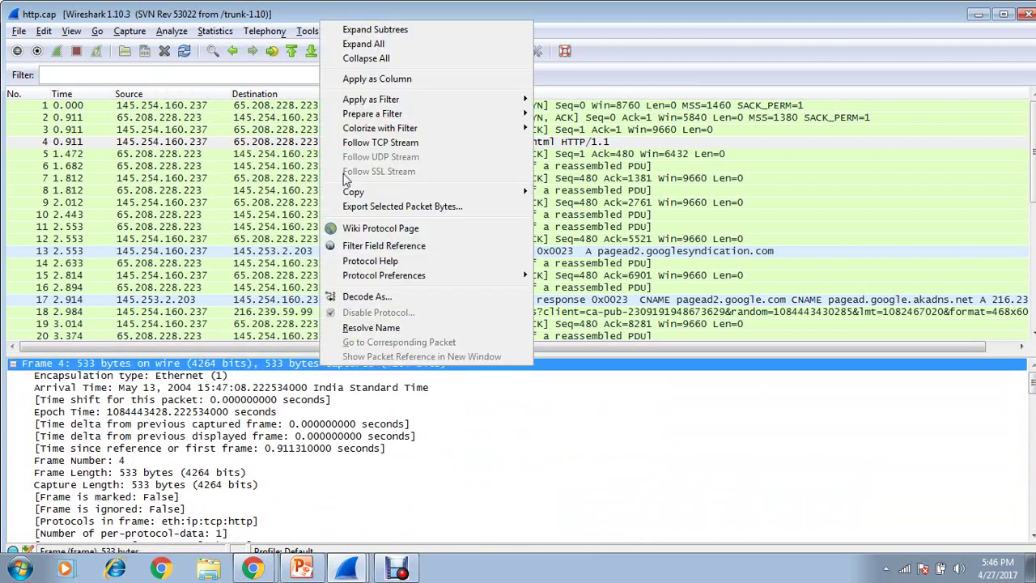
pyautogui.click(366, 59)
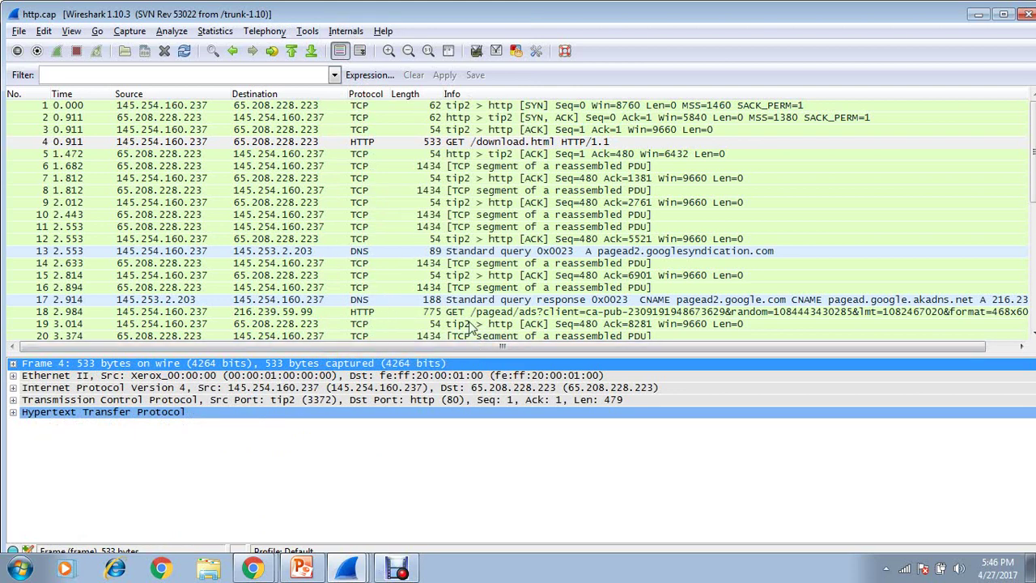
# Step: Switch to PowerPoint, show the "7. What is a Packet?" slide, and return to Wireshark
pyautogui.click(301, 568)
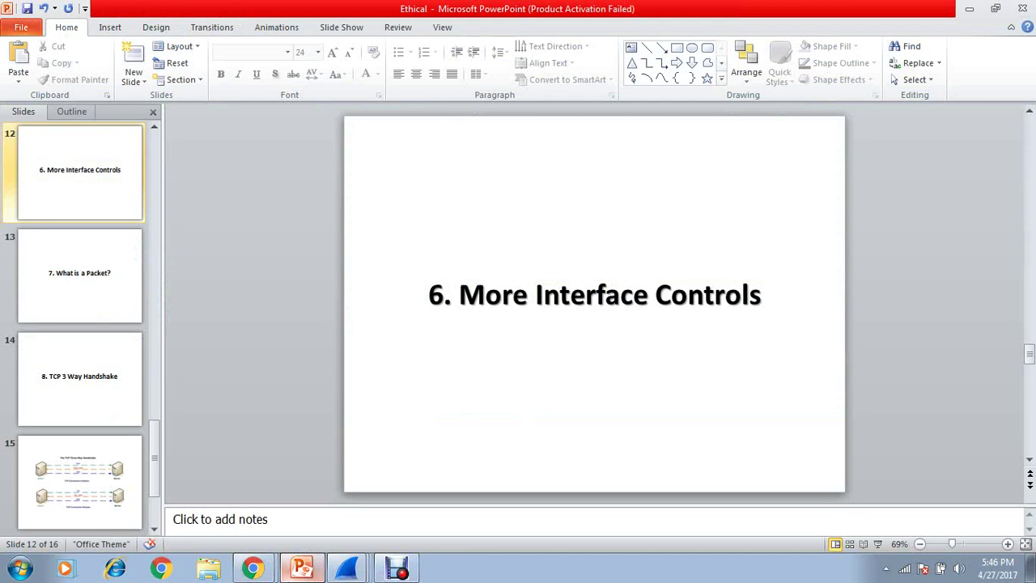
pyautogui.press('Down')
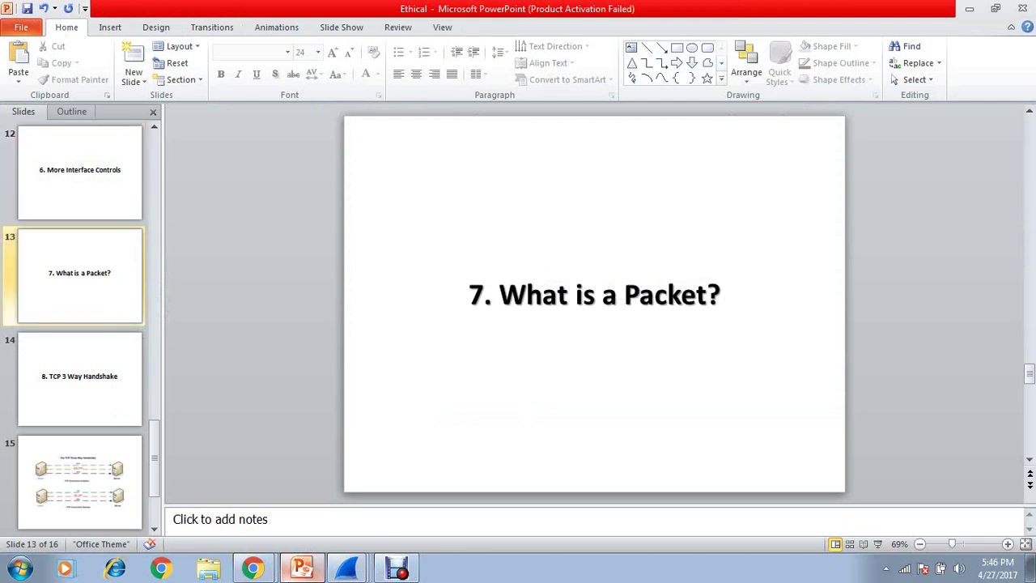
pyautogui.click(970, 12)
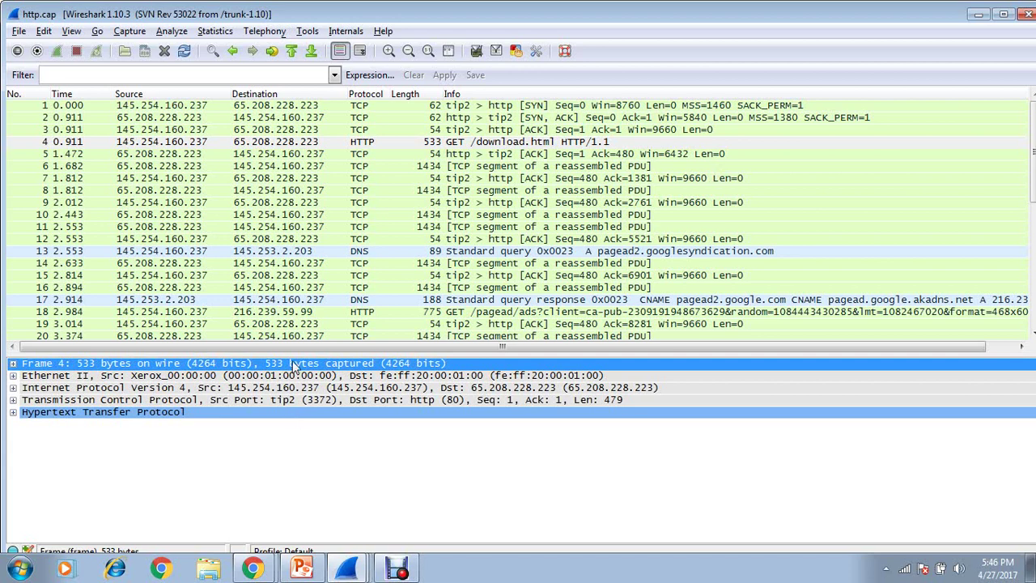
# Step: Inspect the Hypertext Transfer Protocol section of packet 4 with its GET line expanded in an enlarged details pane, and collapse the section
pyautogui.click(41, 146)
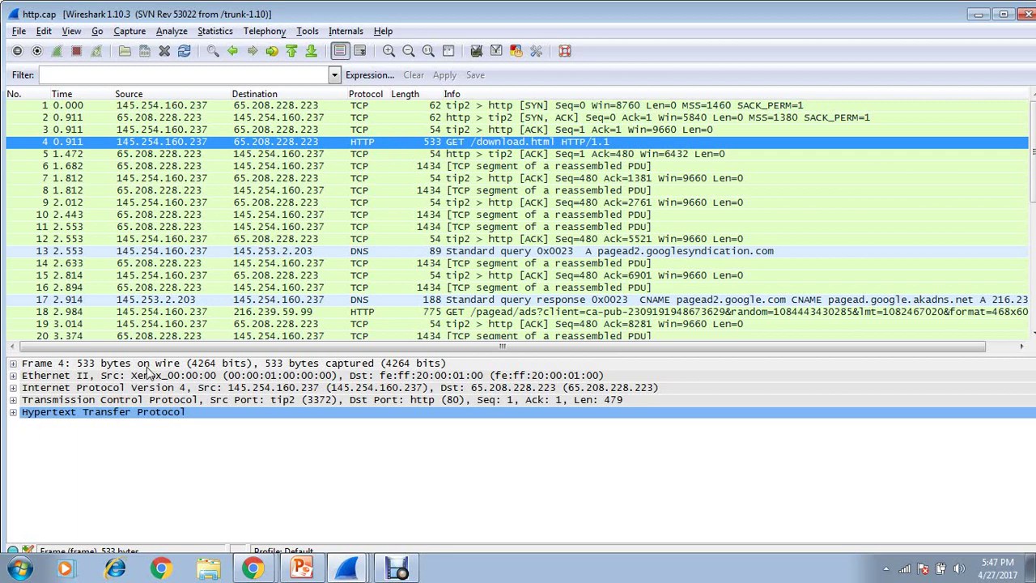
pyautogui.moveTo(177, 354); pyautogui.dragTo(236, 165)
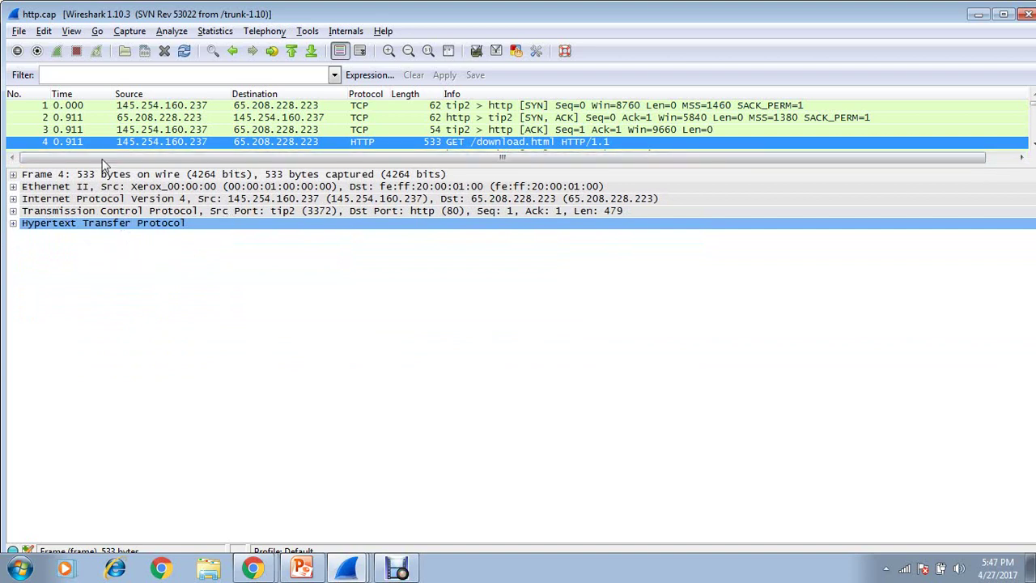
pyautogui.click(14, 224)
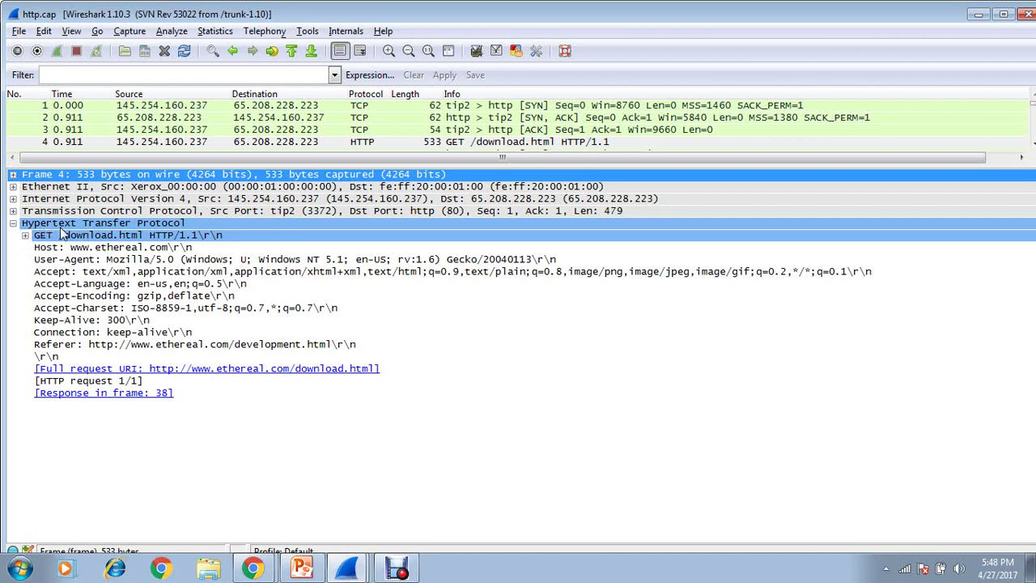
pyautogui.click(26, 235)
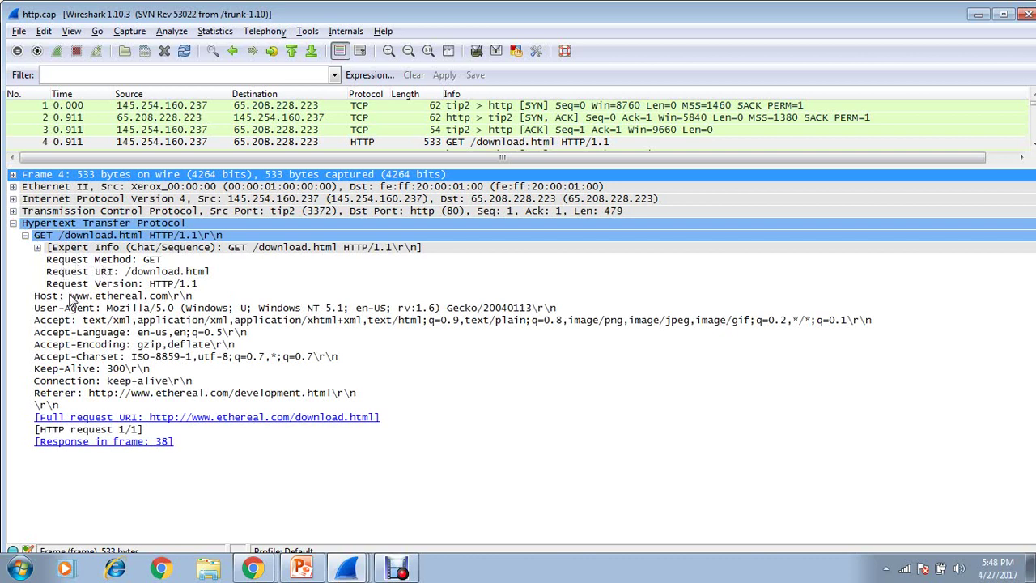
pyautogui.click(13, 223)
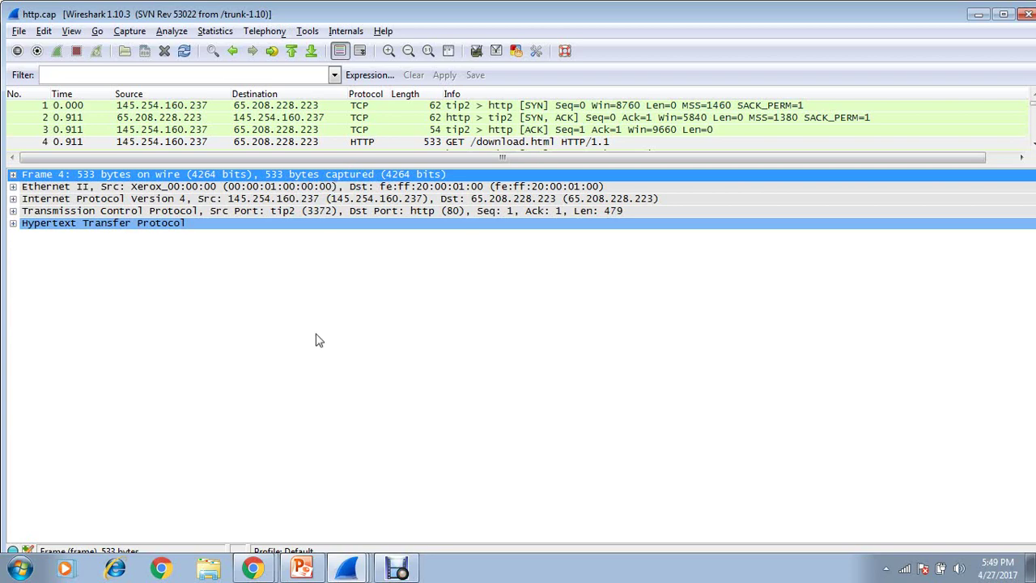
# Step: Switch to PowerPoint and advance through the "8. TCP 3 Way Handshake" title to the handshake diagram slide
pyautogui.click(311, 570)
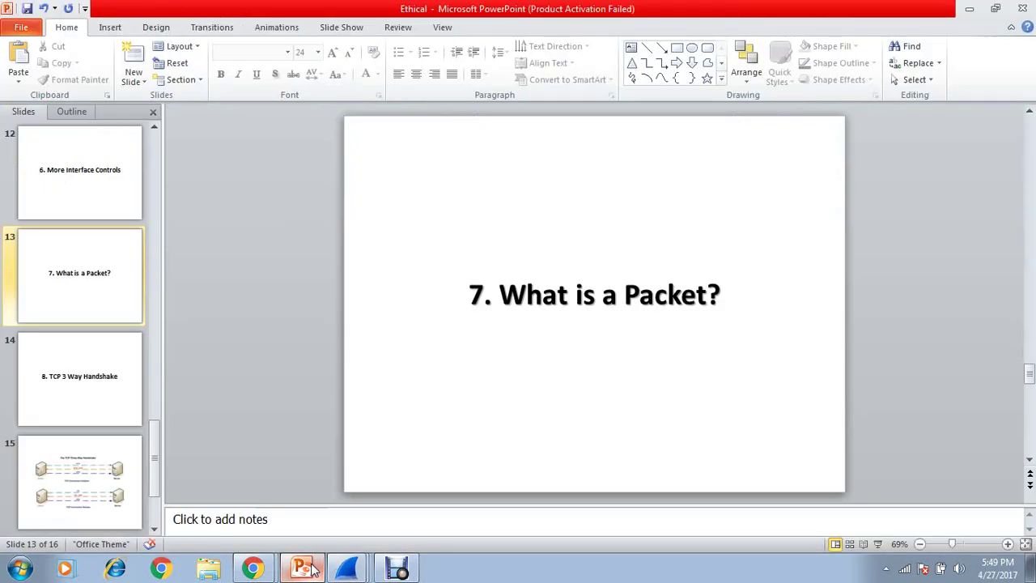
pyautogui.press('Down')
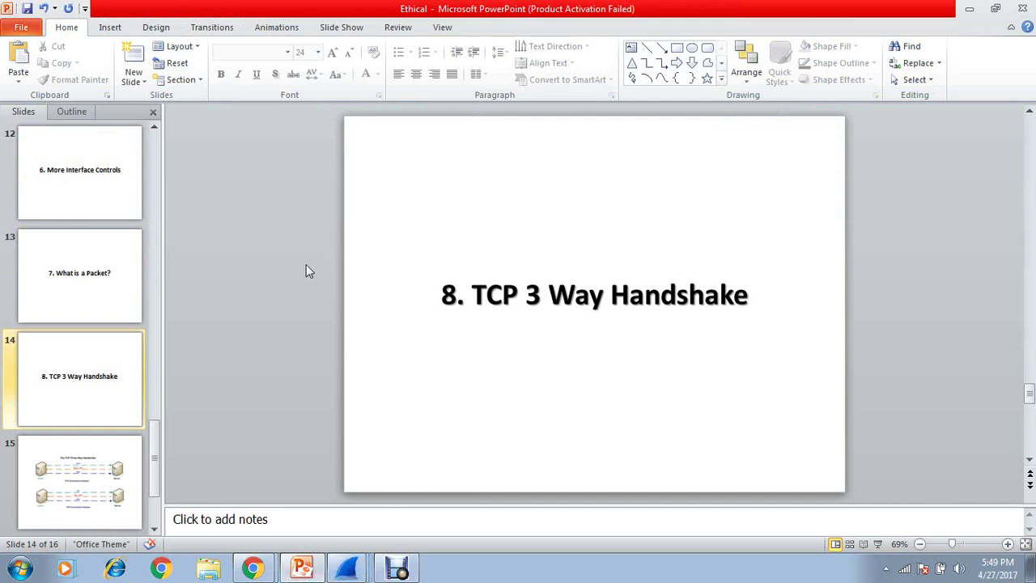
pyautogui.scroll(-1, 292, 276)
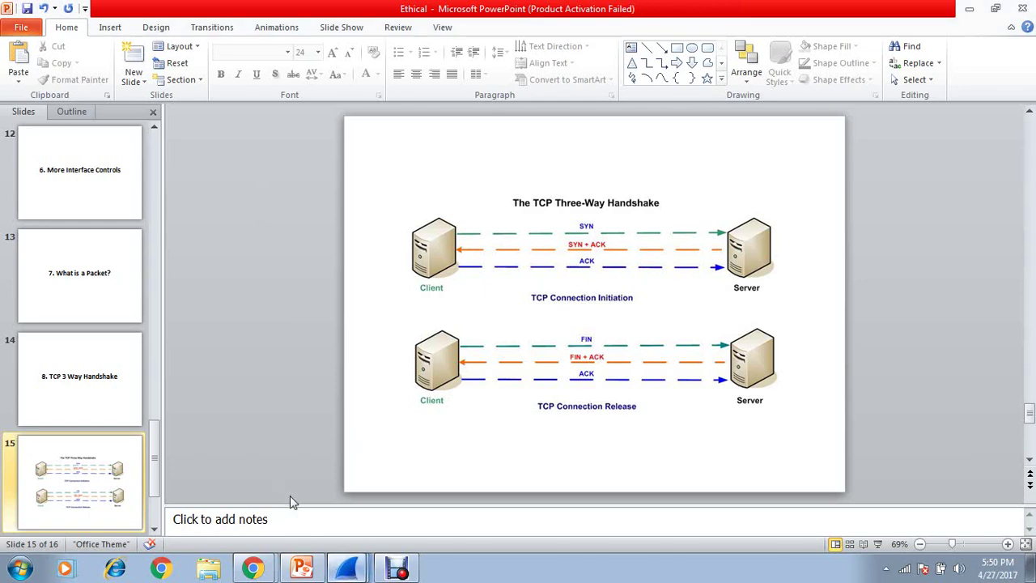
# Step: Return to Wireshark, enlarge the packet list pane to show more packets, and select the GET /download.html packet
pyautogui.hotkey('alt', 'Tab')
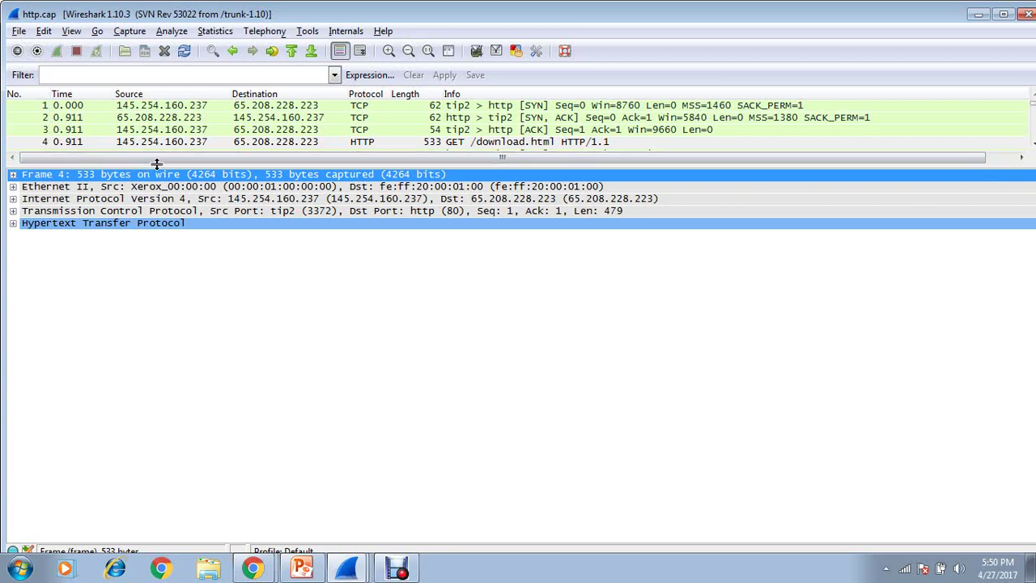
pyautogui.moveTo(156, 165); pyautogui.dragTo(160, 269)
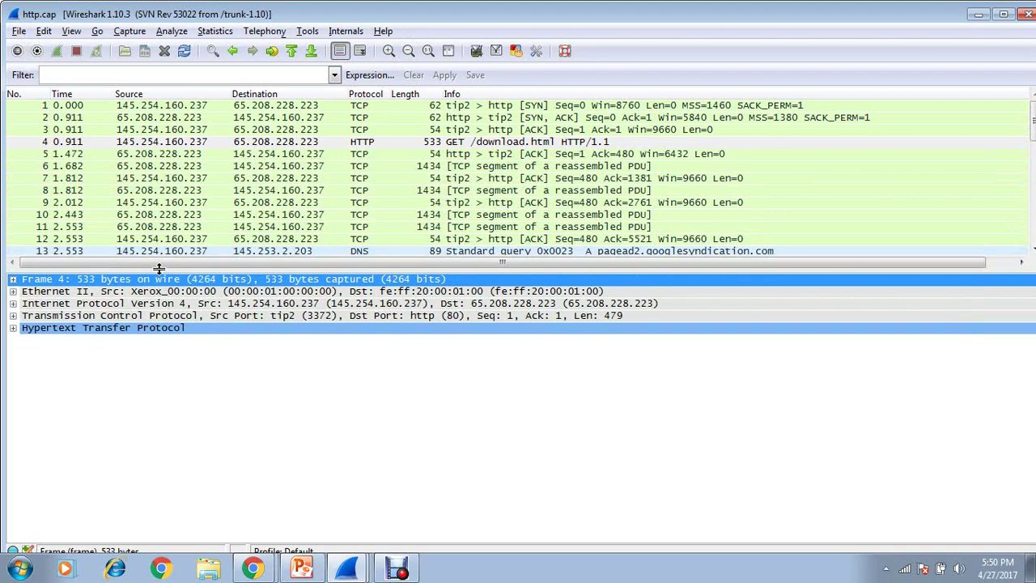
pyautogui.click(349, 145)
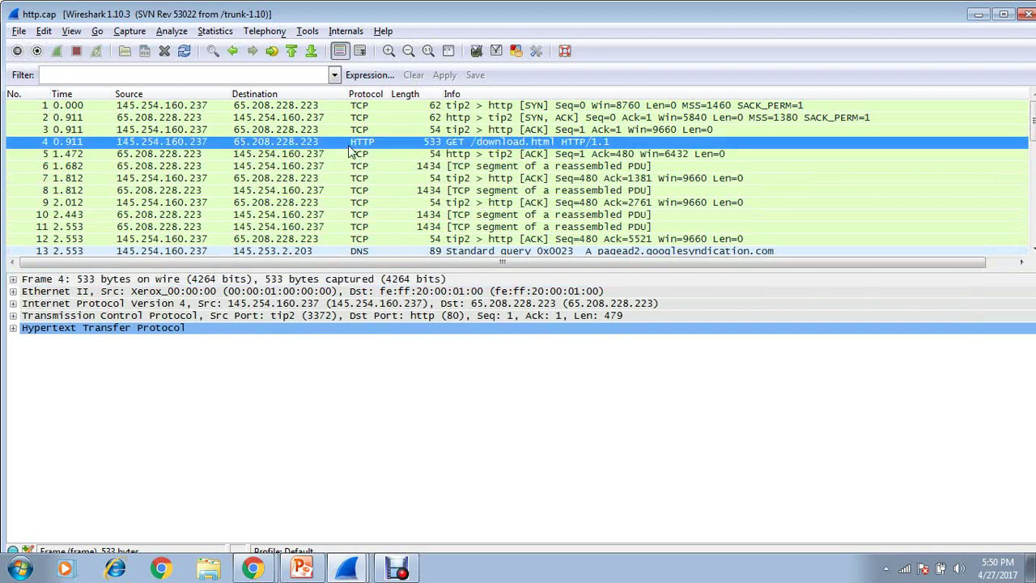